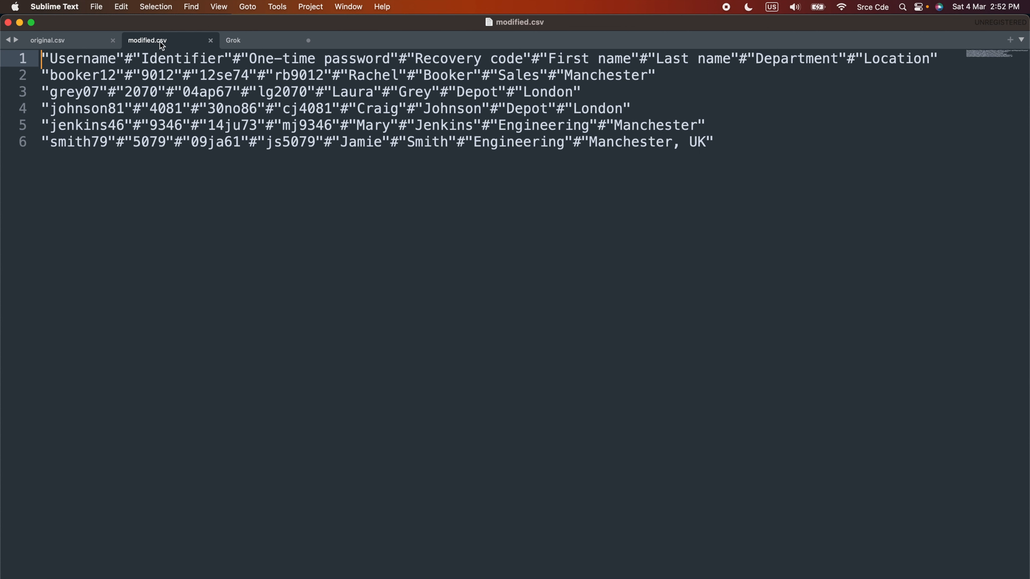
# View the contents of original.csv, switch to Firefox and open the S3 console in its own browser tab
pyautogui.click(75, 43)
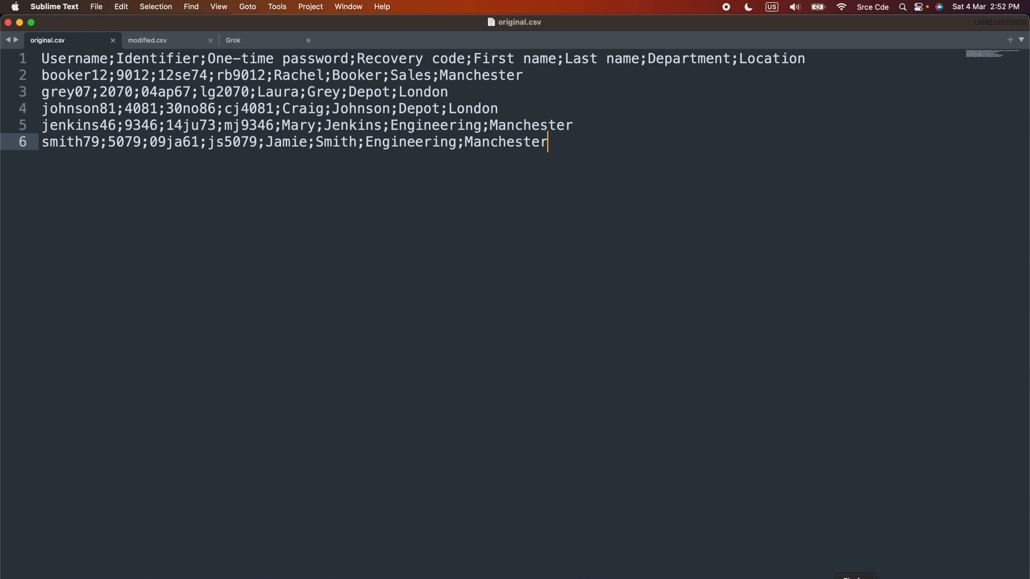
pyautogui.press('super+Tab')
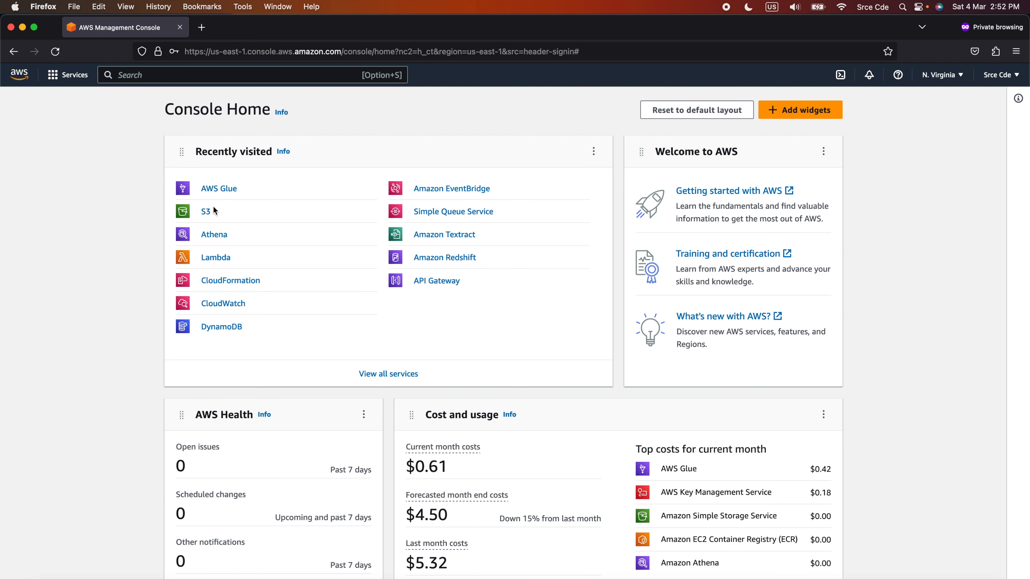
pyautogui.keyDown('super'); pyautogui.click(206, 211); pyautogui.keyUp('super')
pyautogui.click(281, 29)
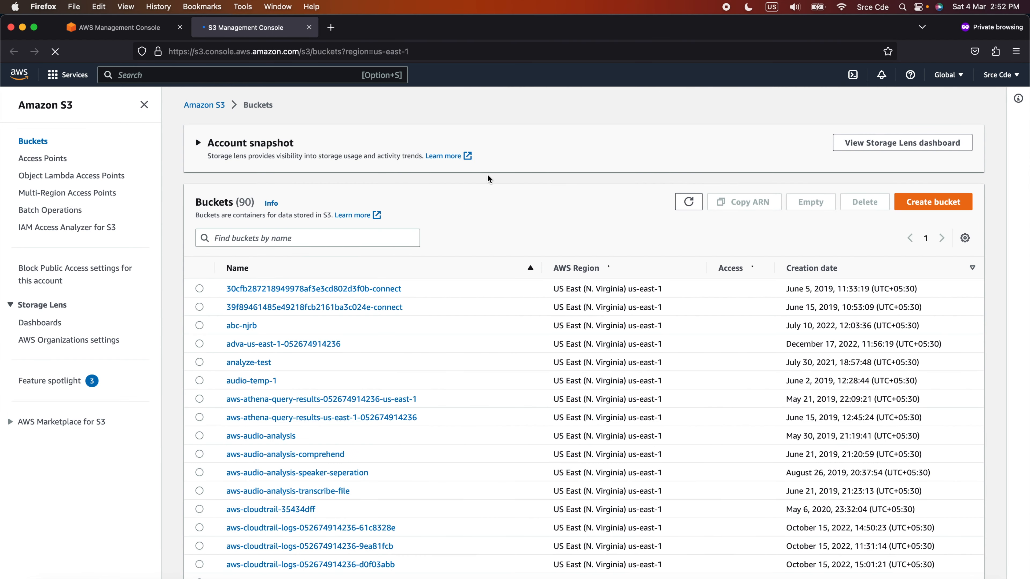
# Find the bucket aws-glue-demo-tutorial-series by filtering on "aws-glu" and open its csv-custom-classifier-demo/original-csv folder
pyautogui.click(340, 239)
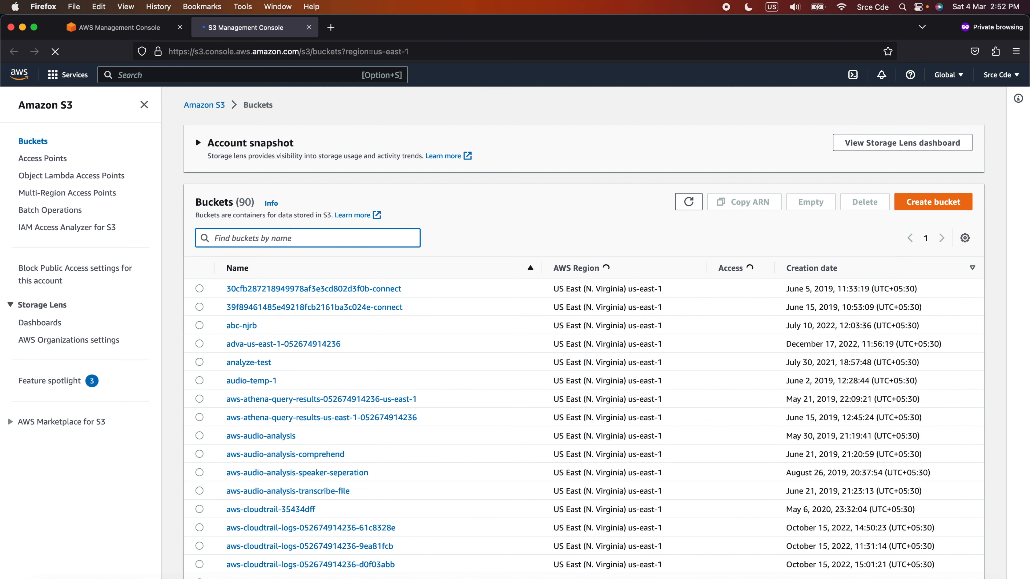
pyautogui.write('aws-glu')
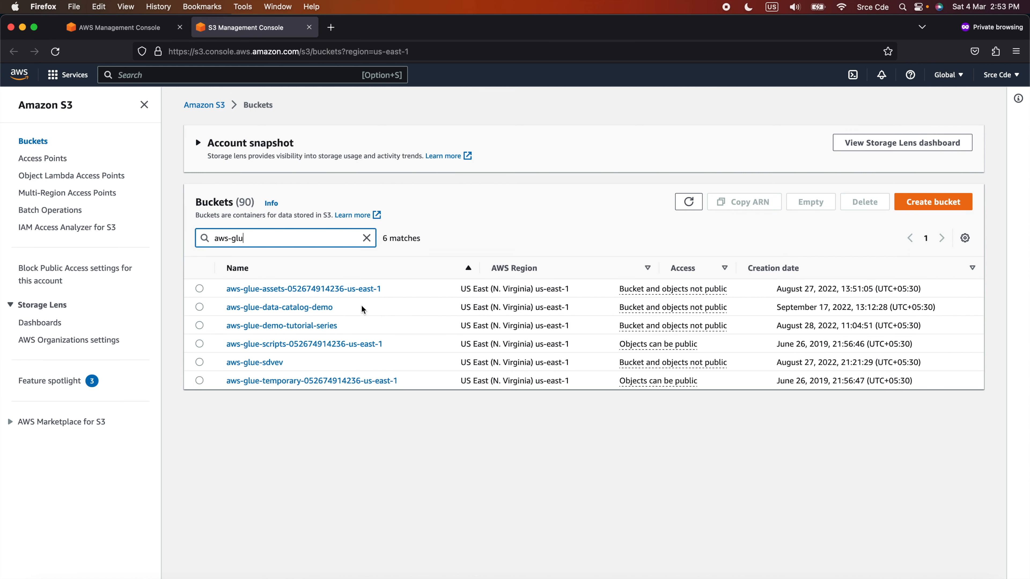
pyautogui.click(277, 330)
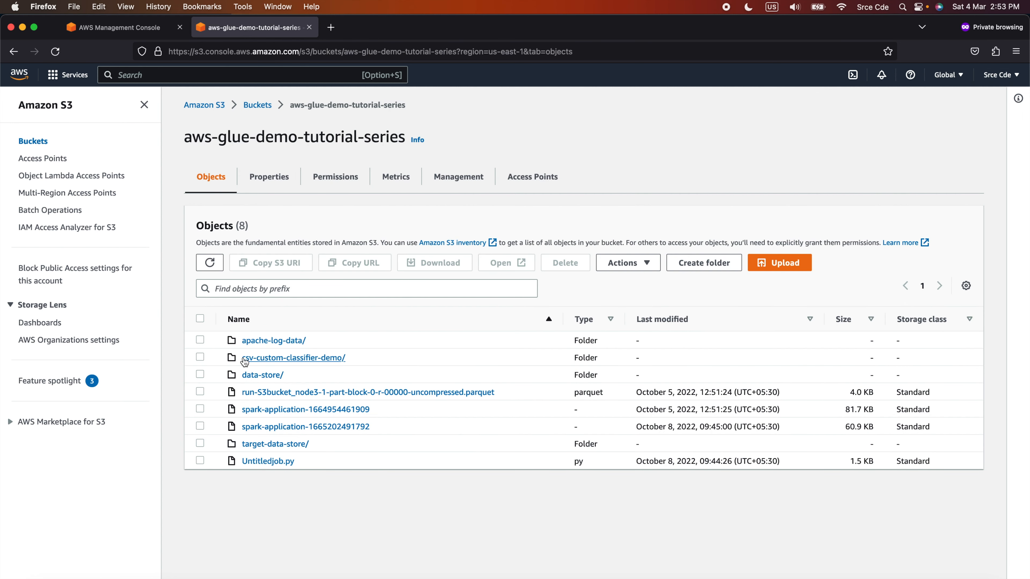
pyautogui.click(296, 364)
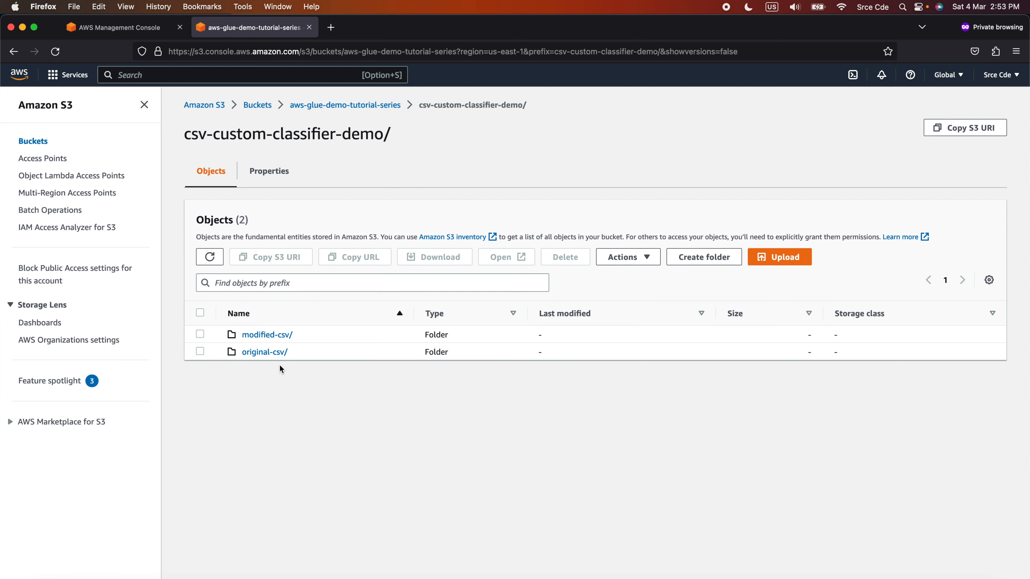
pyautogui.click(265, 352)
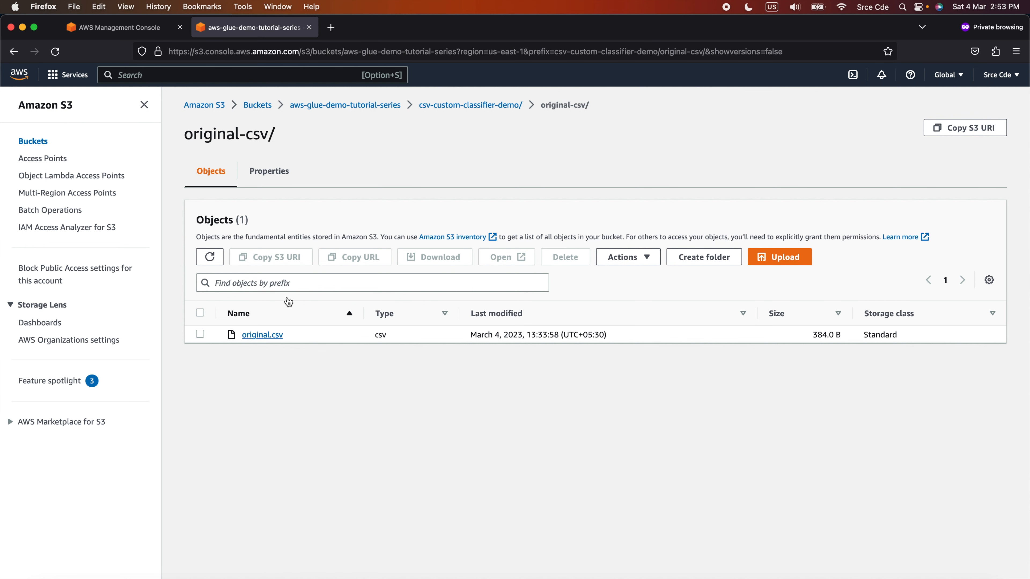
# Open AWS Glue from the AWS console home in its own browser tab
pyautogui.click(119, 32)
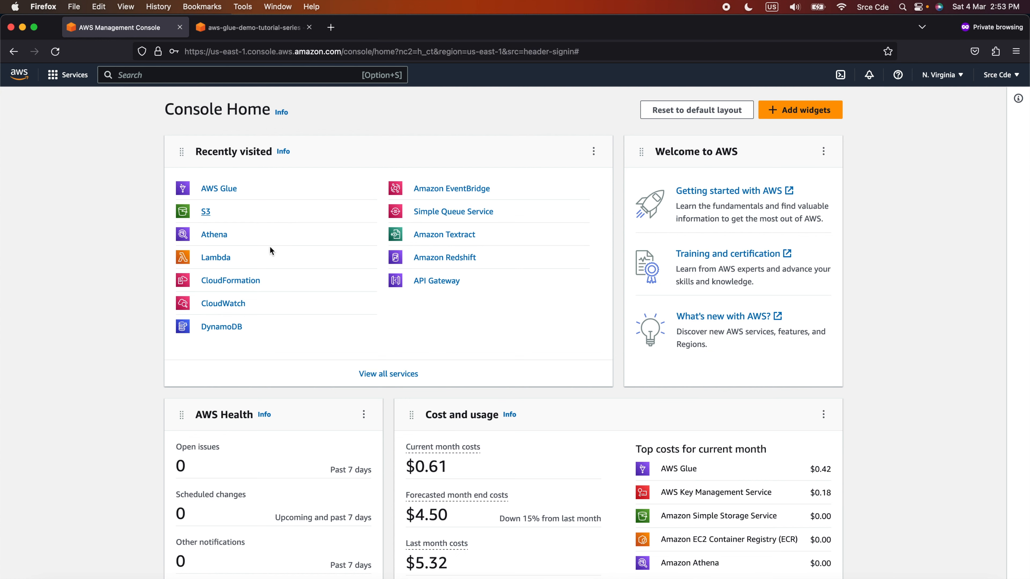
pyautogui.keyDown('super'); pyautogui.click(219, 190); pyautogui.keyUp('super')
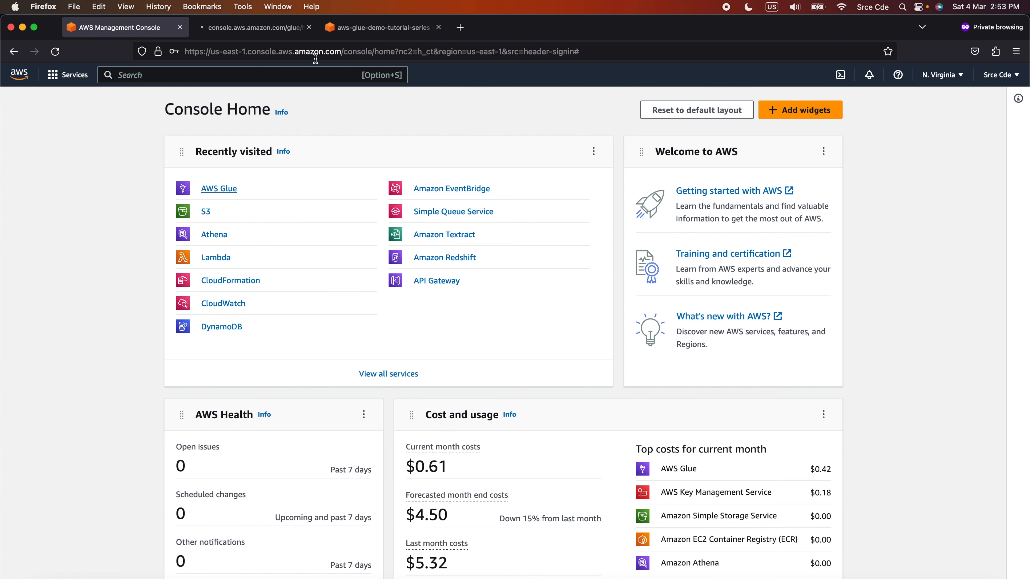
pyautogui.click(263, 32)
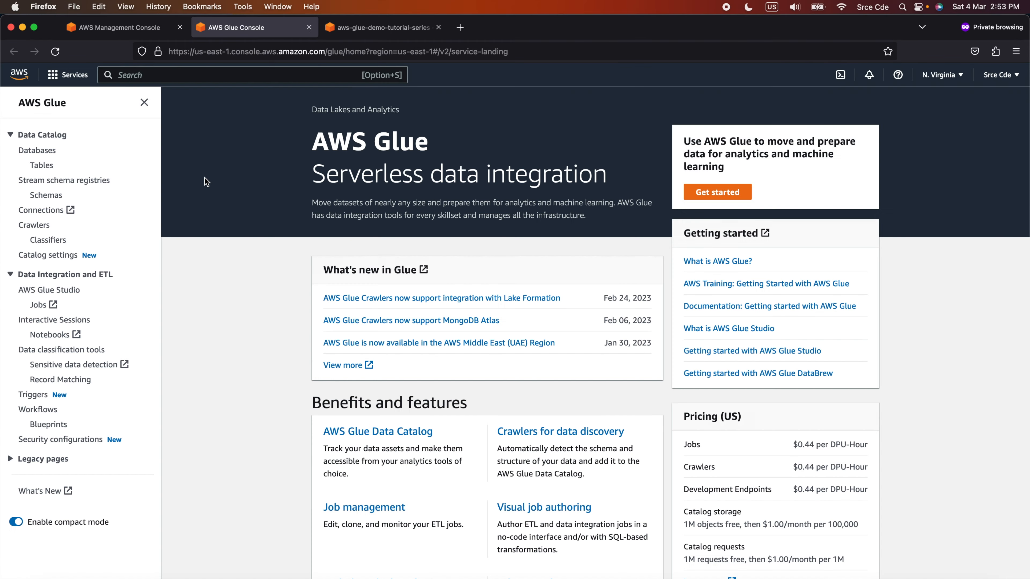
# Create a database named csv-custom-db in the Glue Data Catalog
pyautogui.click(45, 153)
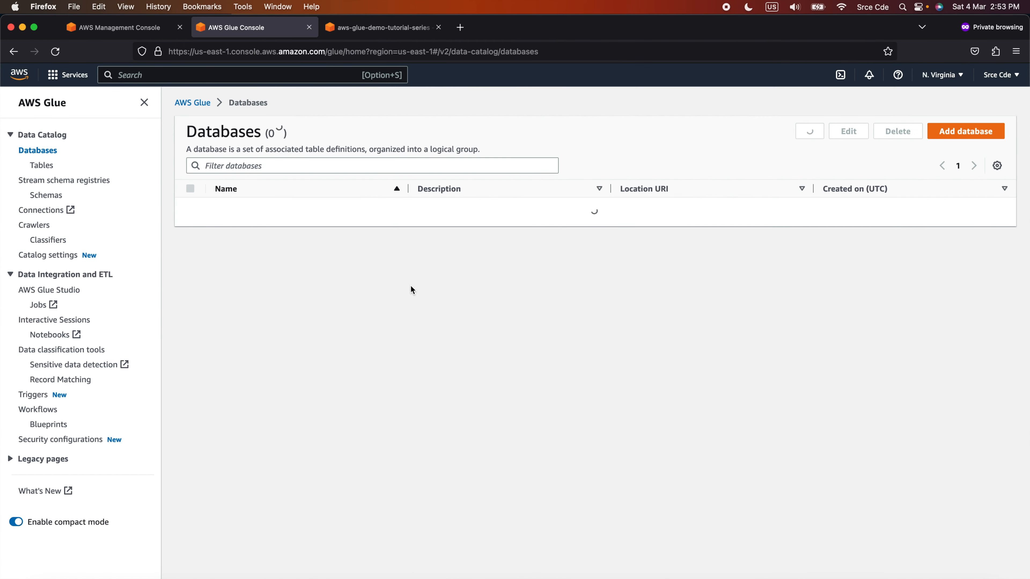
pyautogui.click(964, 137)
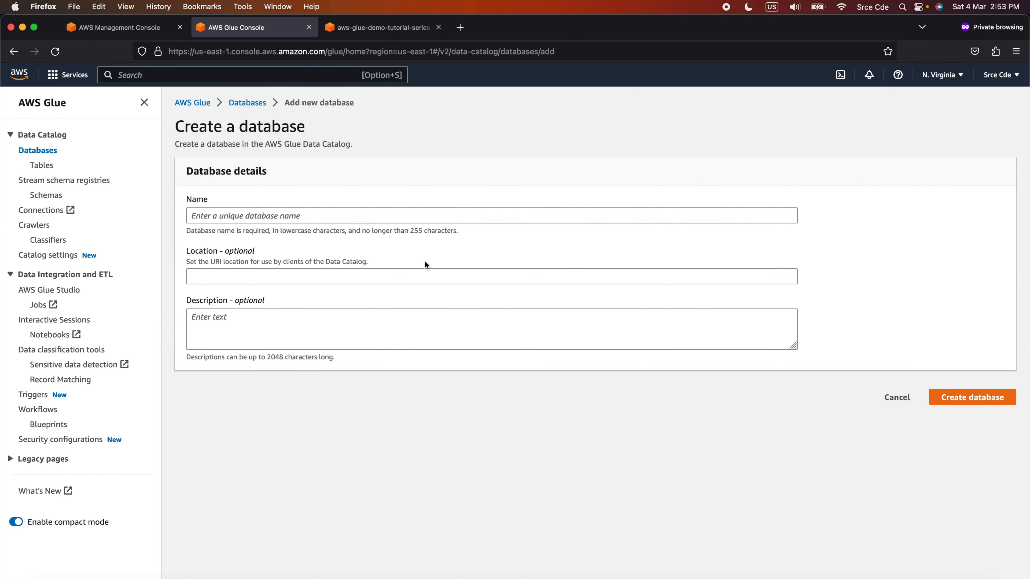
pyautogui.click(307, 214)
pyautogui.write('c')
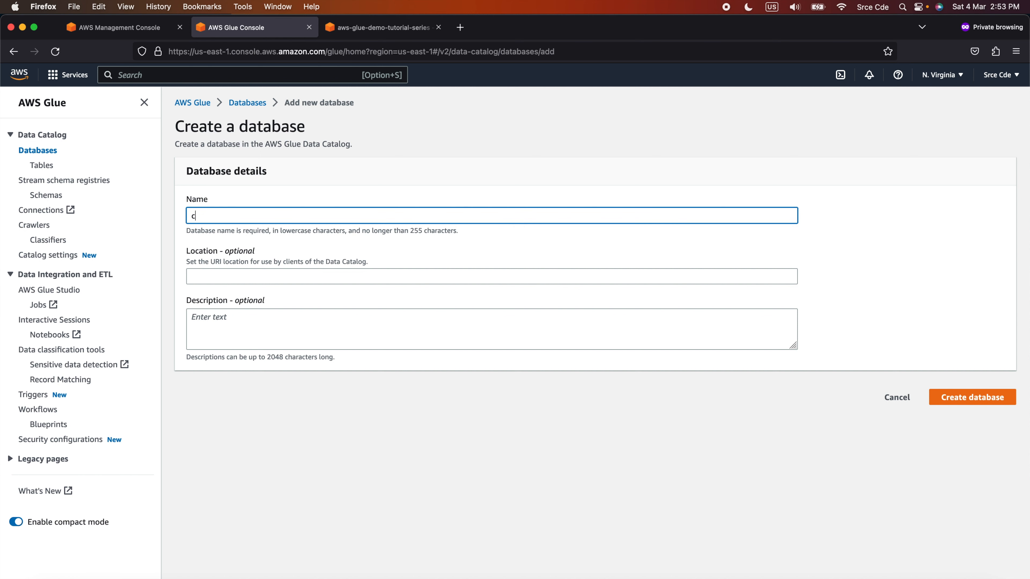
pyautogui.write('sv-custom-cdata')
pyautogui.press('BackSpace')
pyautogui.press('BackSpace')
pyautogui.write('b')
pyautogui.click(963, 398)
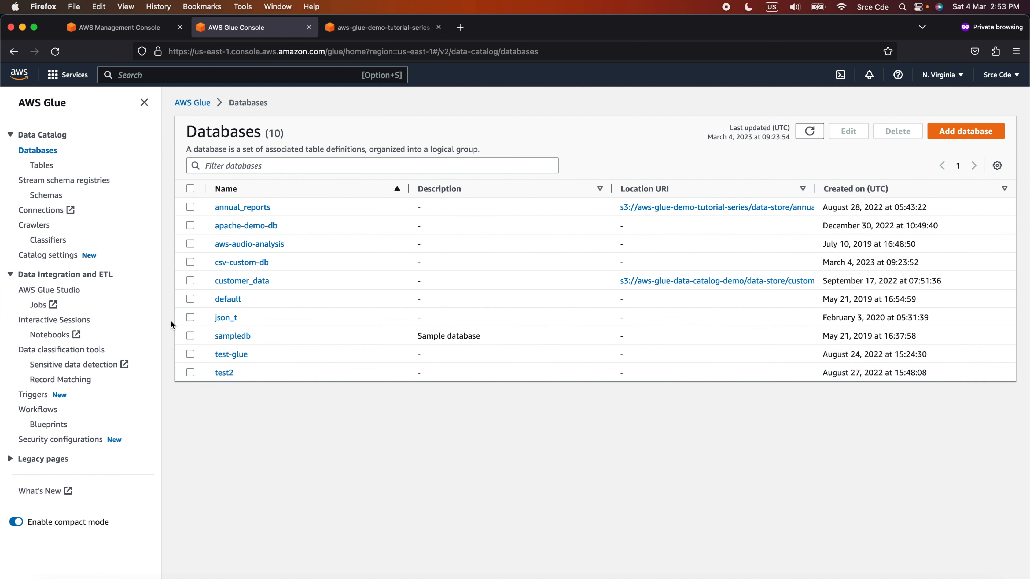
# Start a new Glue crawler named csv-original-csv and proceed to its data source settings
pyautogui.click(34, 227)
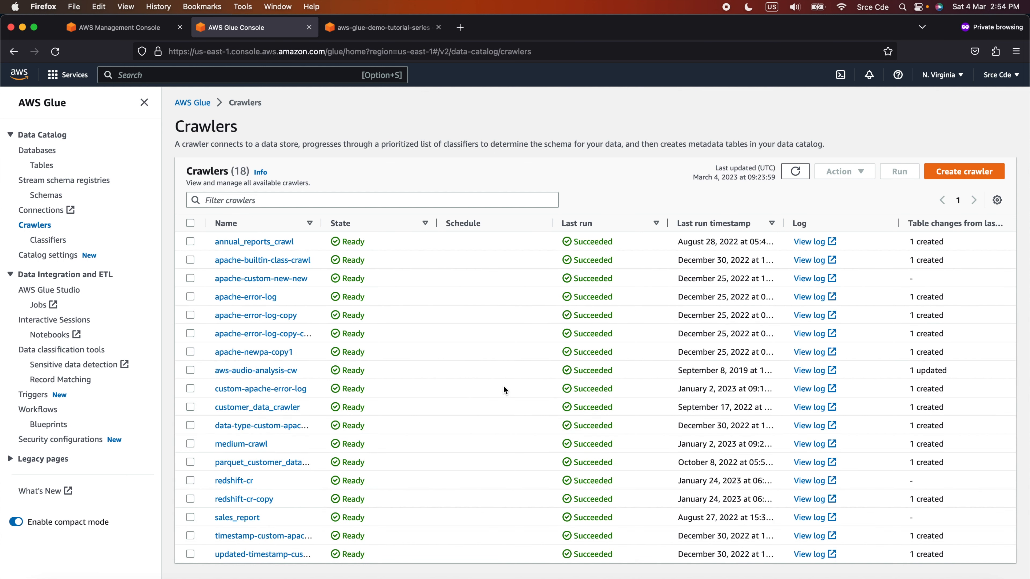
pyautogui.click(819, 578)
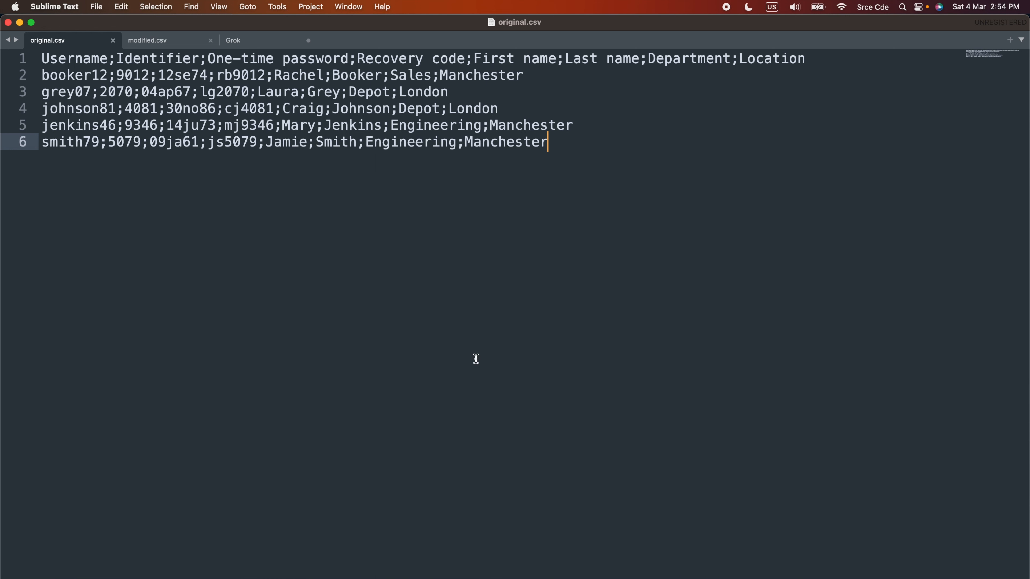
pyautogui.click(856, 578)
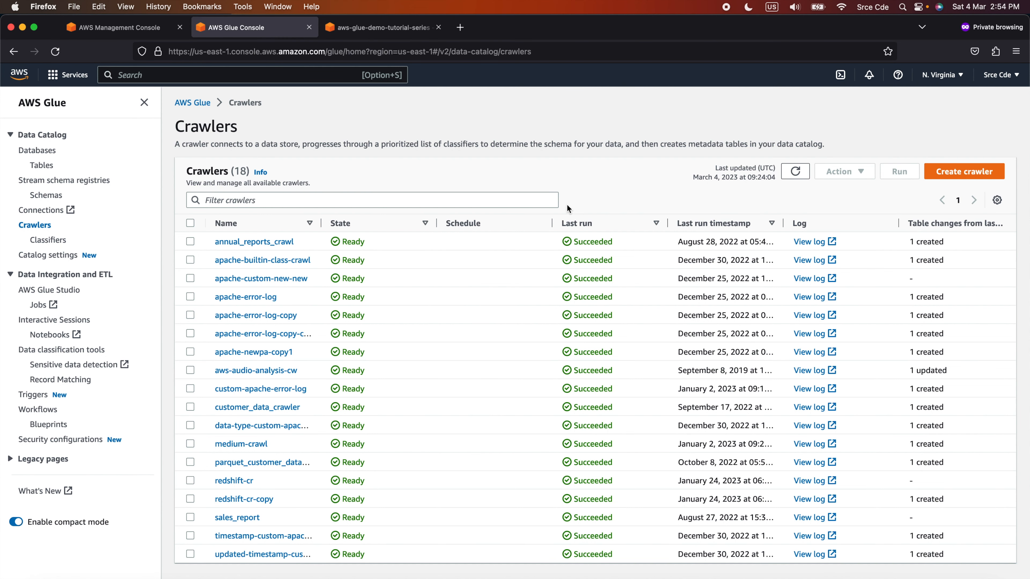
pyautogui.click(949, 178)
pyautogui.click(382, 206)
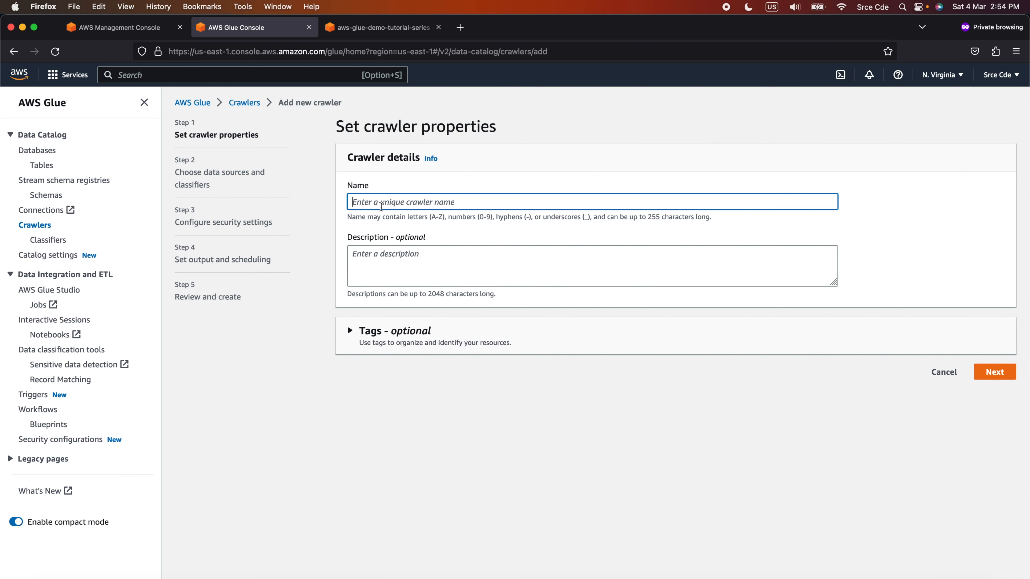
pyautogui.write('csv-or')
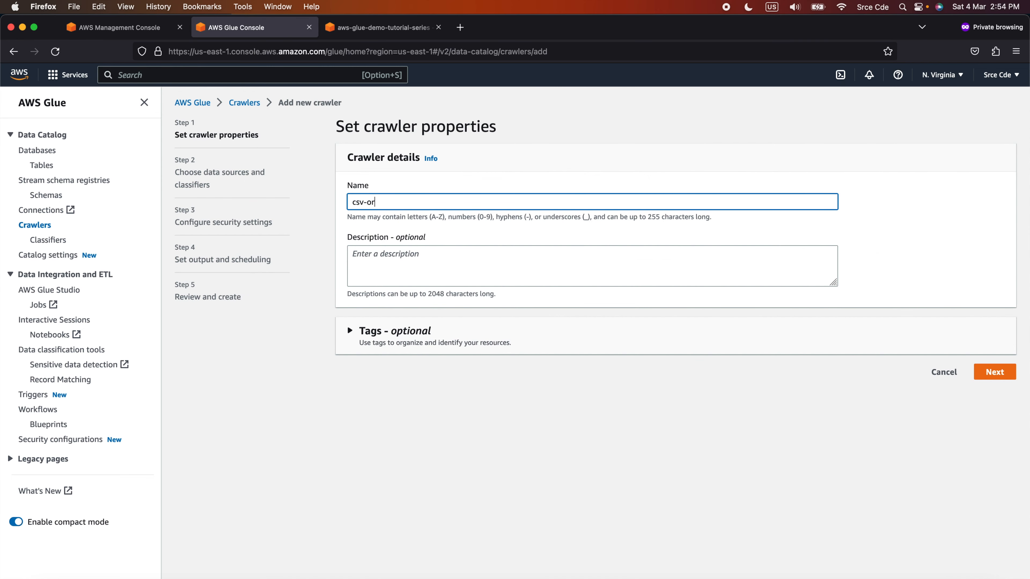
pyautogui.write('iginal-csv')
pyautogui.click(1006, 377)
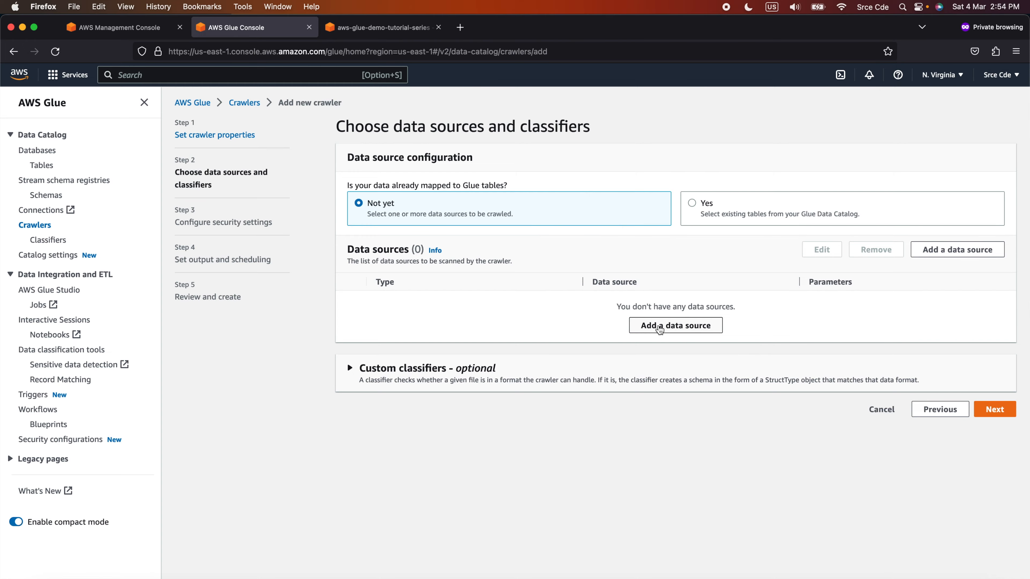
# Begin adding an S3 data source to the crawler and copy the S3 URI of original.csv from the bucket
pyautogui.click(675, 327)
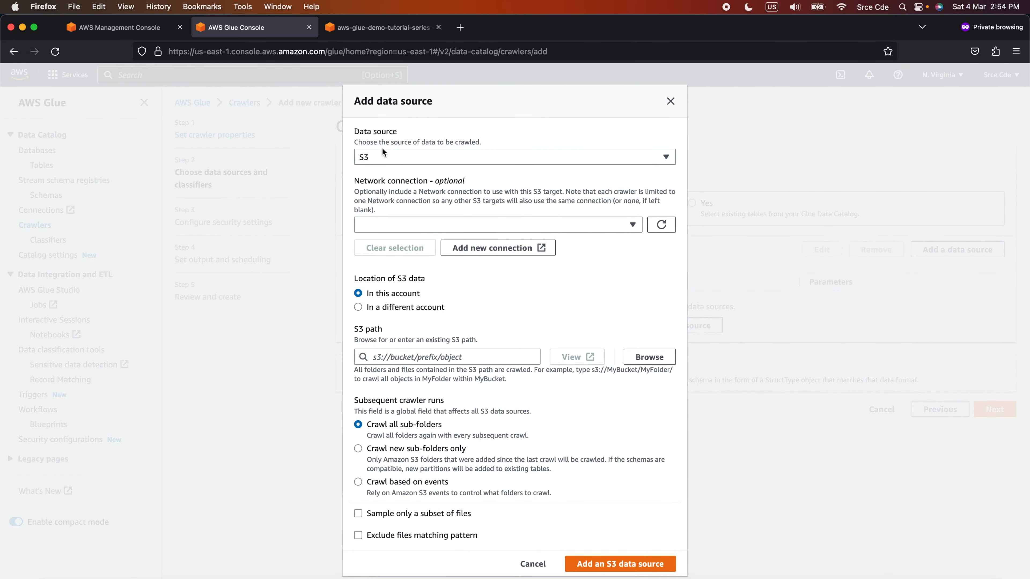
pyautogui.click(399, 357)
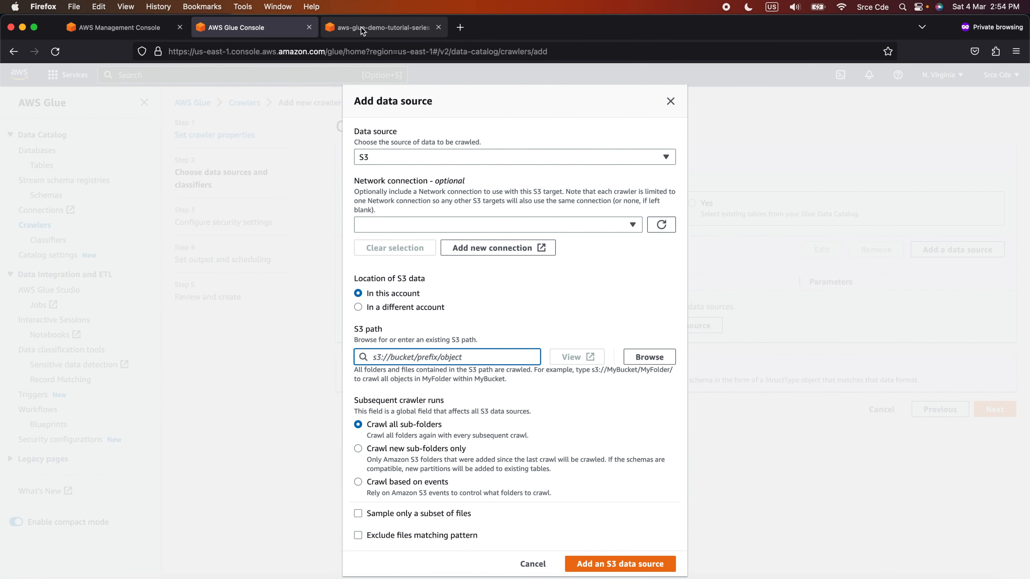
pyautogui.click(379, 28)
pyautogui.click(199, 335)
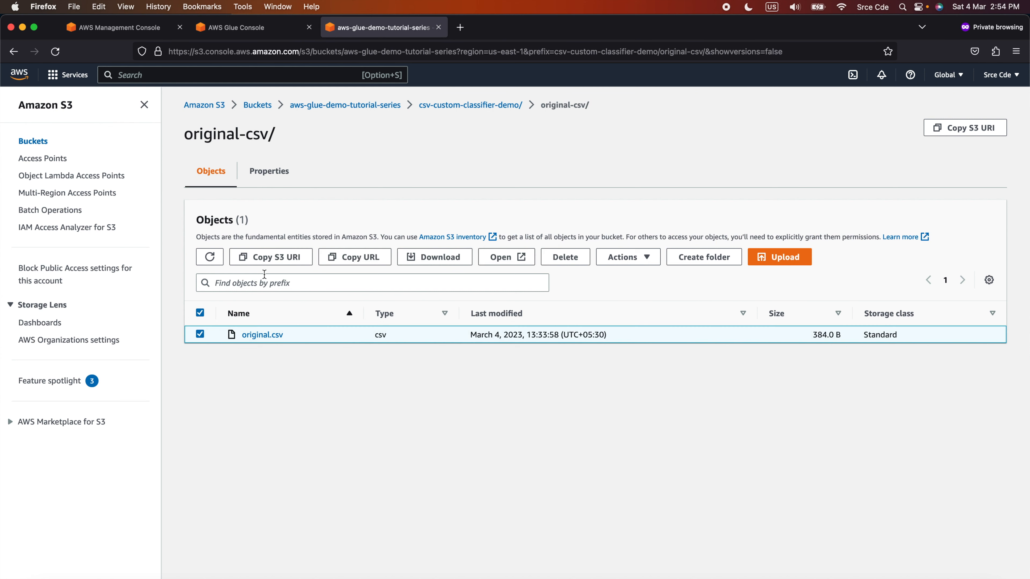
pyautogui.click(271, 256)
# Paste the copied URI as the S3 path, remove the file name so it ends at csv-custom-classifier-demo/original-csv/, and add the data source
pyautogui.click(246, 28)
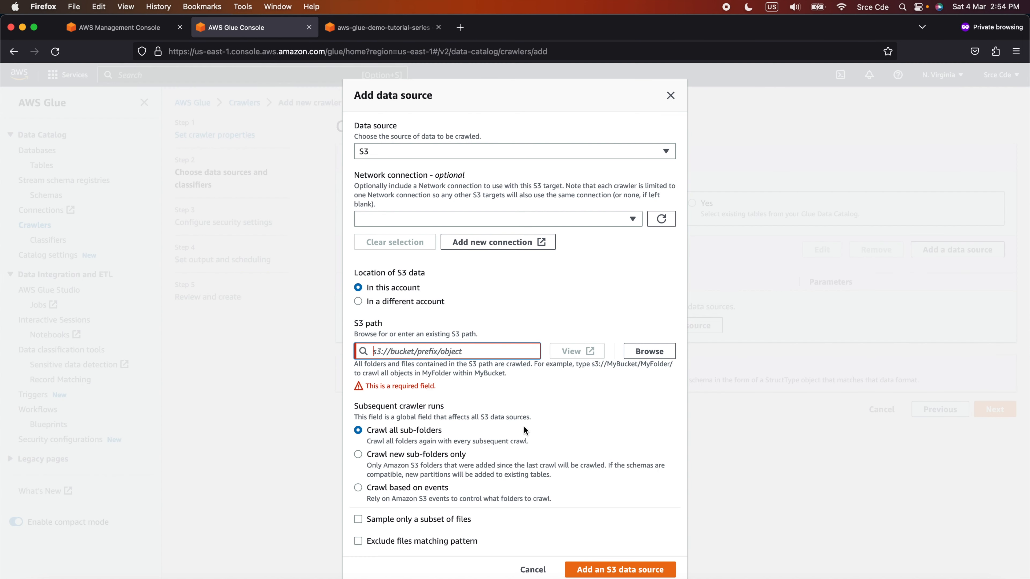
pyautogui.press('super+v')
pyautogui.hotkey('alt', 'shift', 'Left')
pyautogui.hotkey('alt', 'shift', 'Left')
pyautogui.hotkey('alt', 'shift', 'Left')
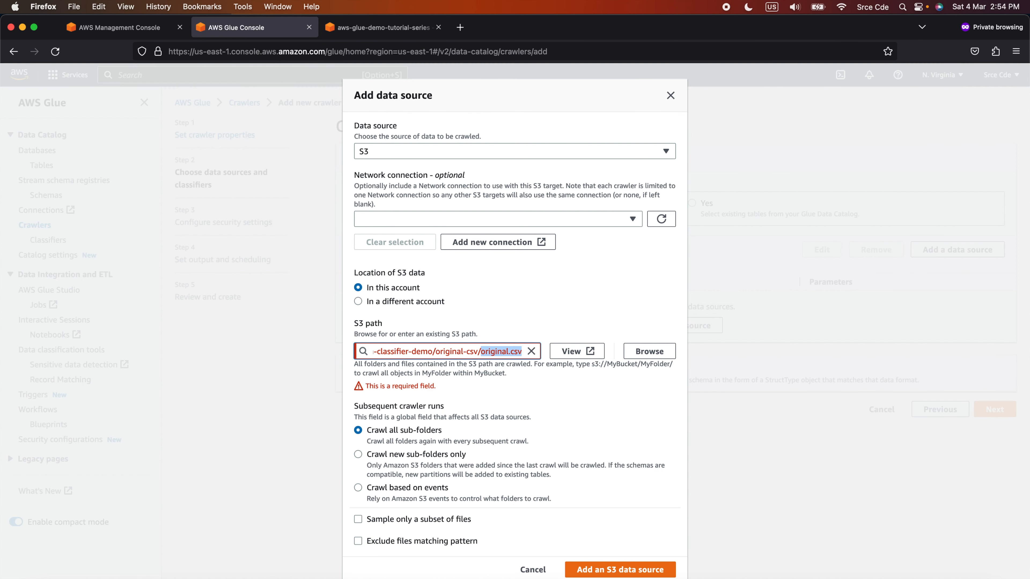
pyautogui.hotkey('alt', 'shift', 'Right')
pyautogui.press('BackSpace')
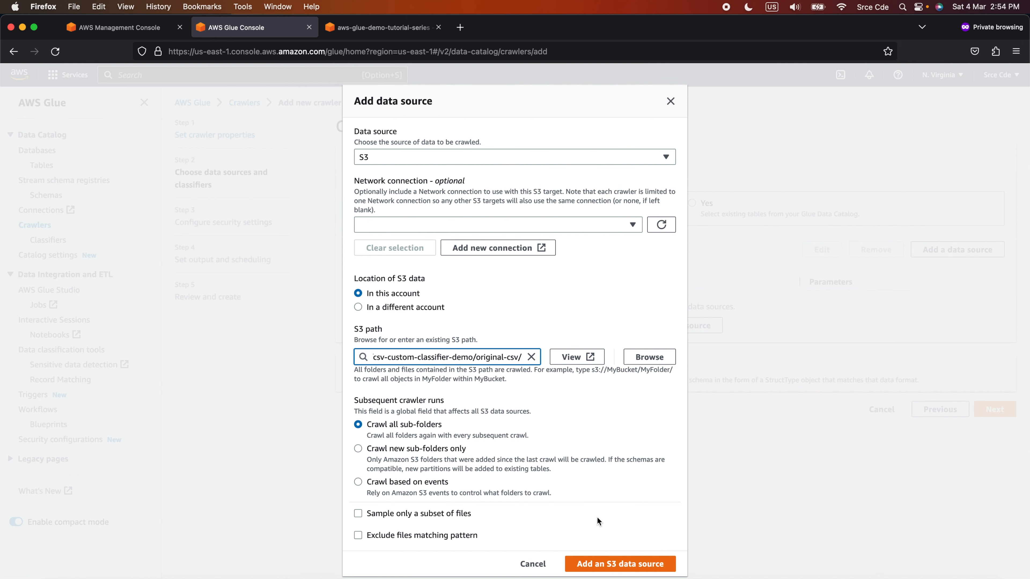
pyautogui.click(624, 565)
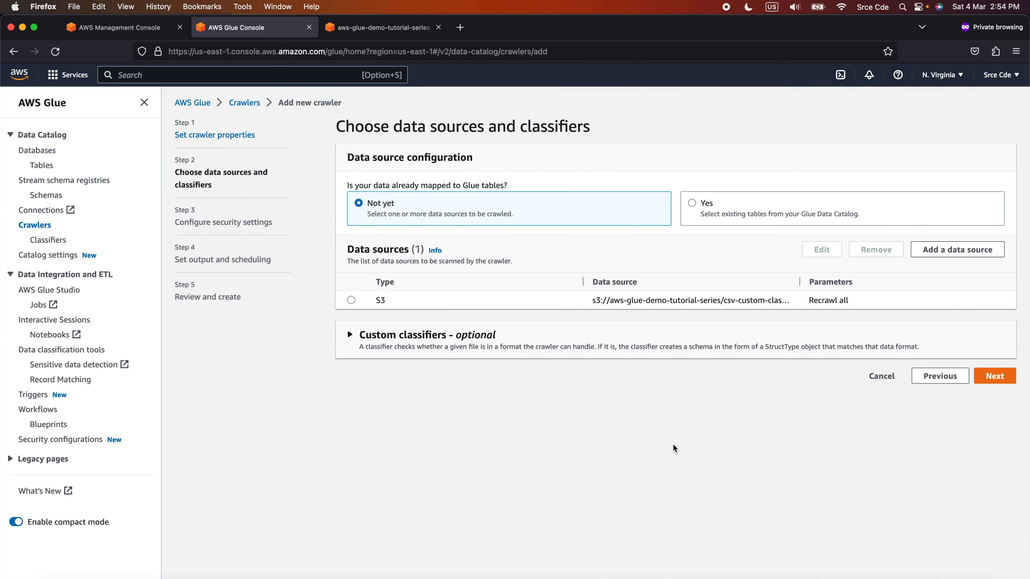
# Proceed without a custom classifier and assign the existing IAM role aws-glue-data-catalog-crawler to the crawler
pyautogui.click(593, 341)
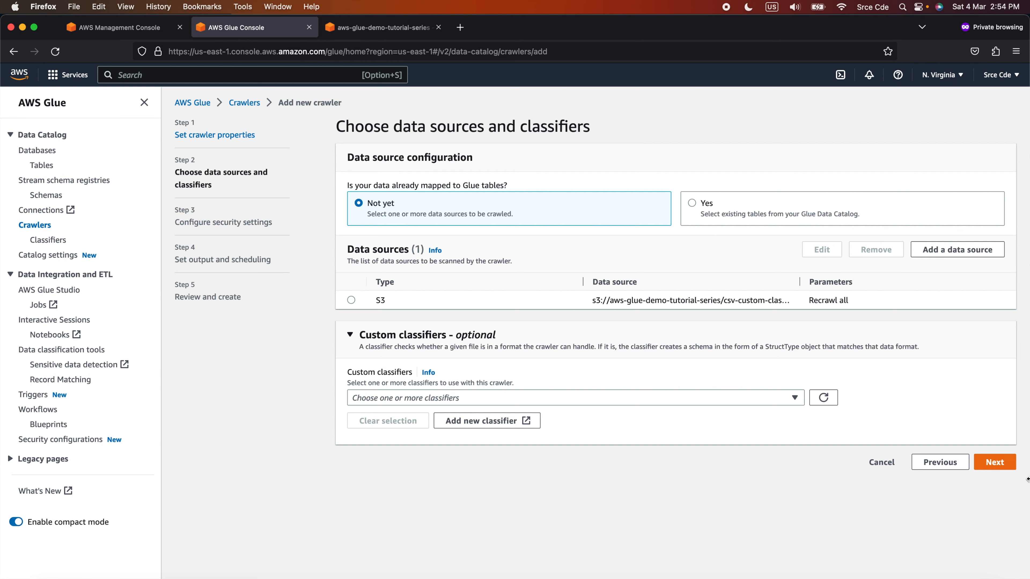
pyautogui.click(996, 464)
pyautogui.click(417, 203)
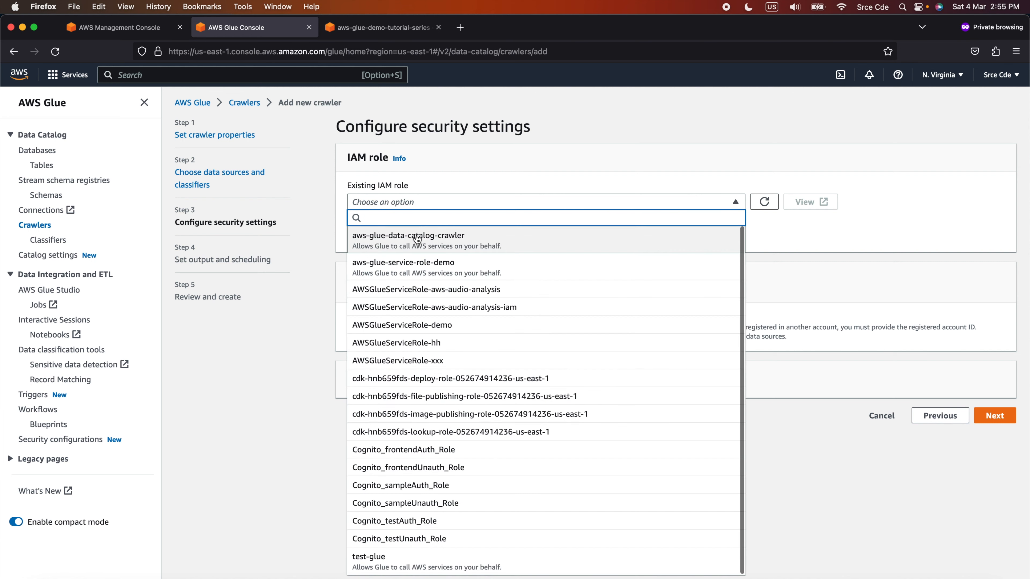
pyautogui.click(418, 239)
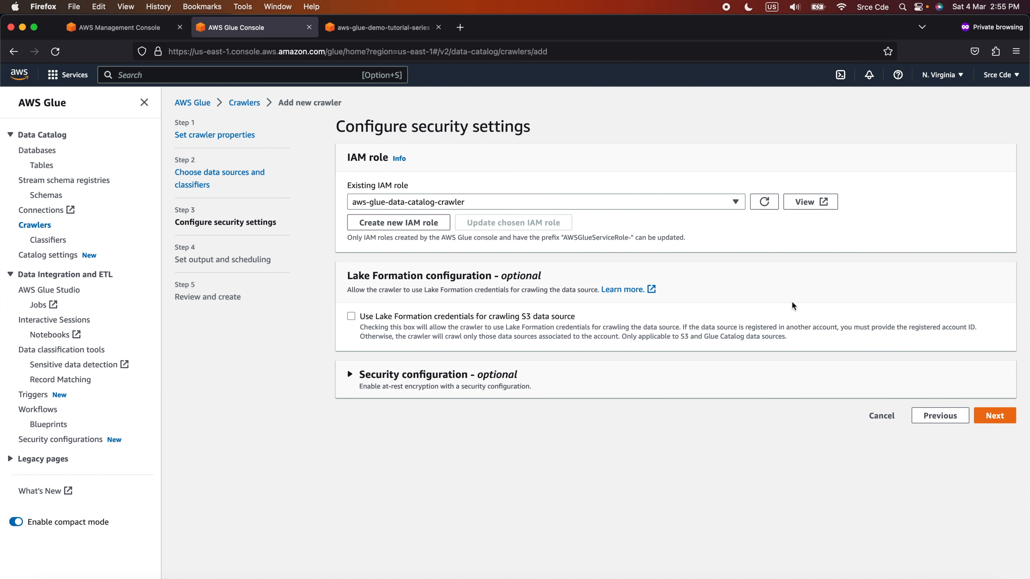
pyautogui.click(980, 415)
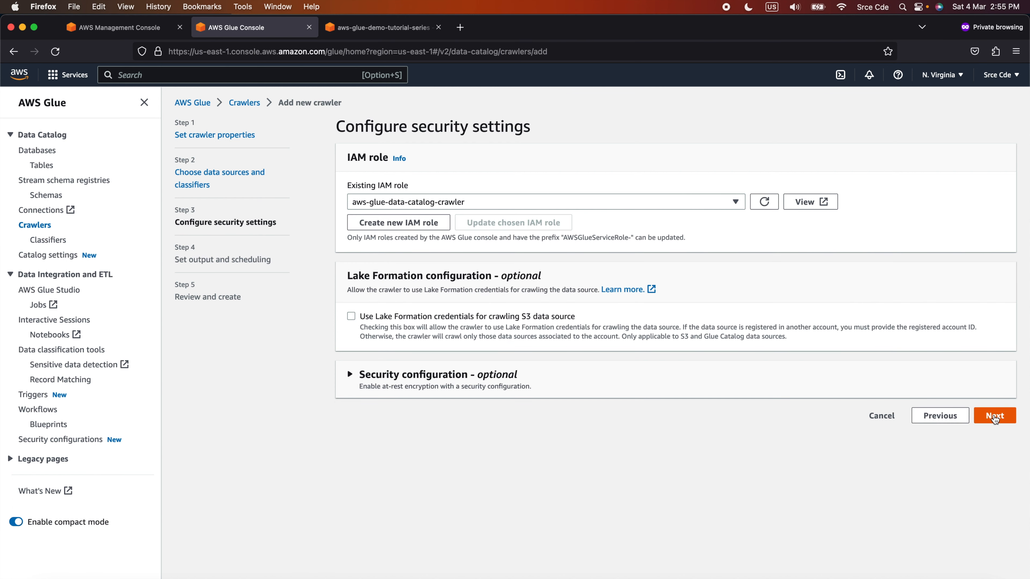
pyautogui.click(980, 416)
# Set the crawler's target database to csv-custom-db and the table name prefix to original-csv-builit-
pyautogui.click(442, 202)
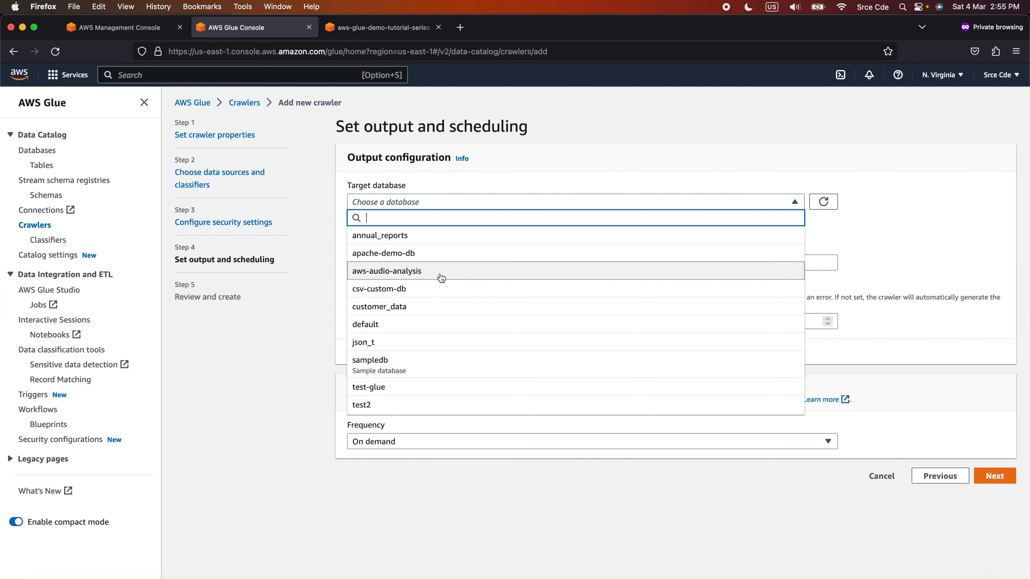
pyautogui.click(431, 291)
pyautogui.click(392, 262)
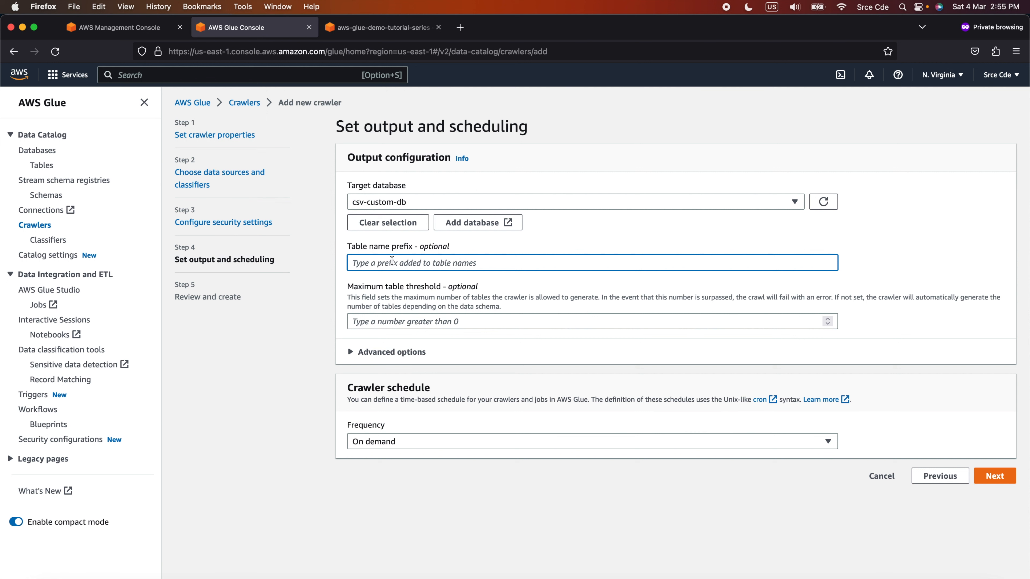
pyautogui.write('original-csv-builit')
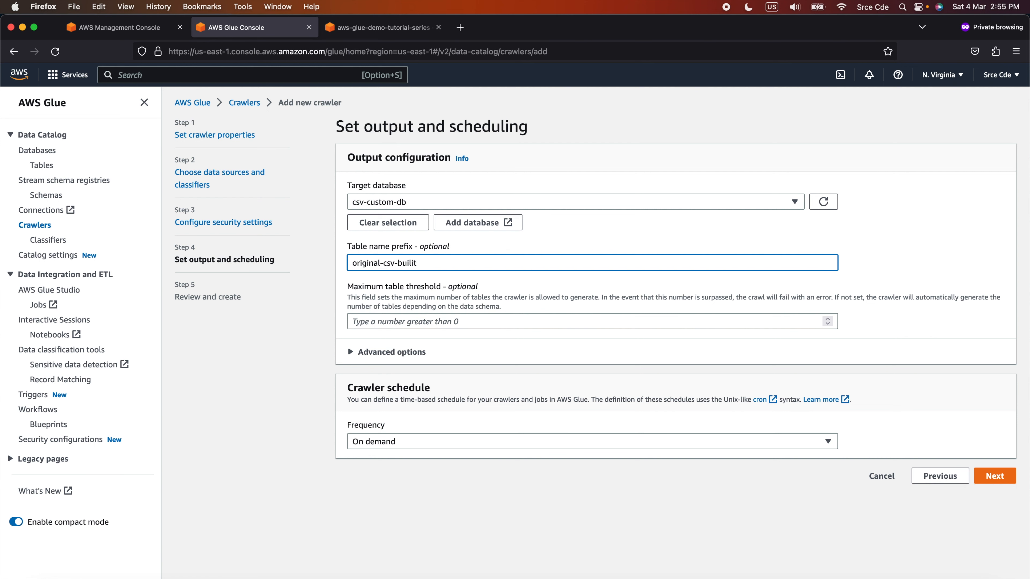
pyautogui.write('-')
# Finish creating the csv-original-csv crawler and run it
pyautogui.click(997, 477)
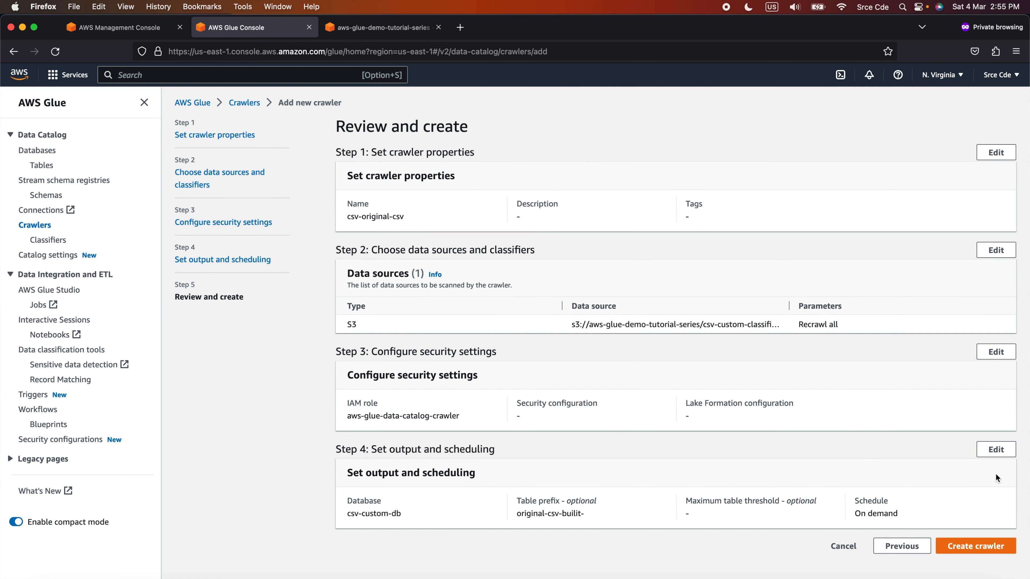
pyautogui.click(979, 547)
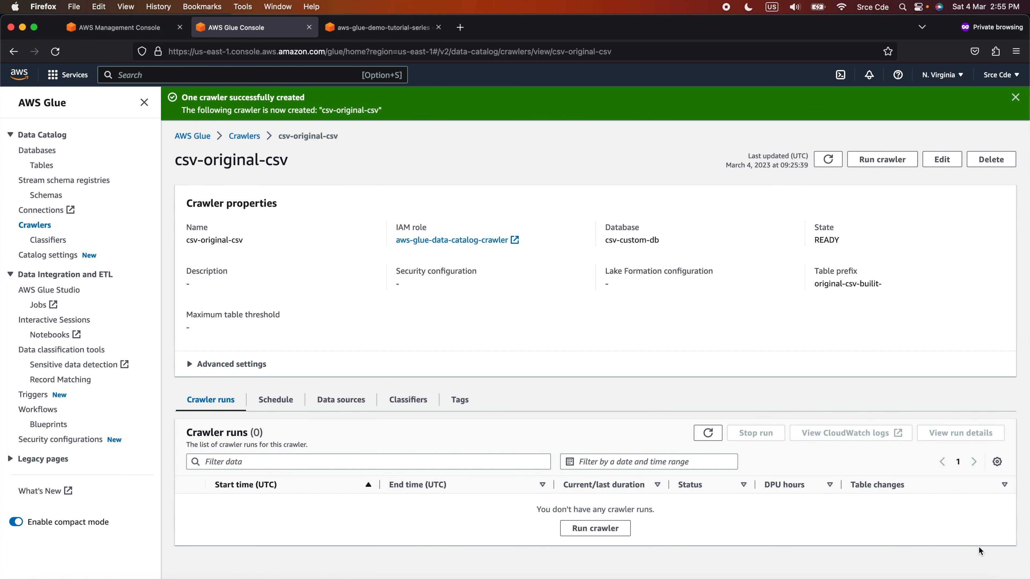
pyautogui.click(882, 165)
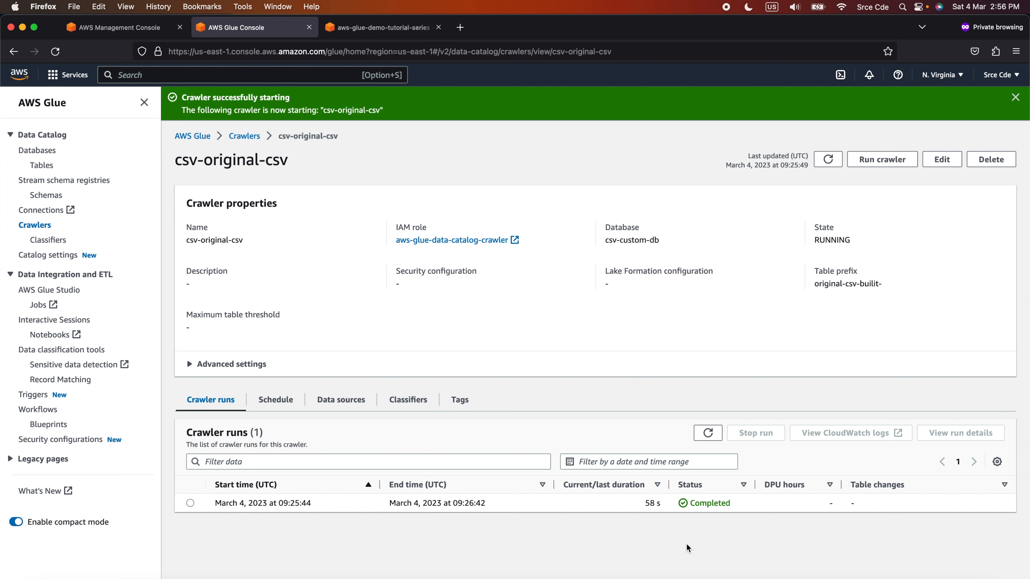
# Open the original-csv-builit-original_csv table in the csv-custom-db database and examine its location, column names and data types
pyautogui.click(41, 155)
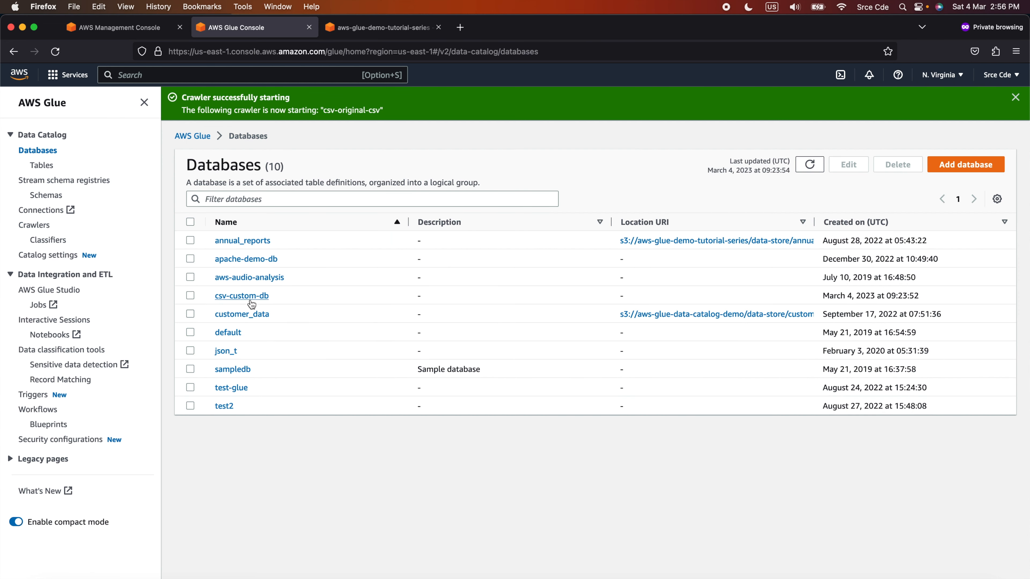
pyautogui.click(242, 296)
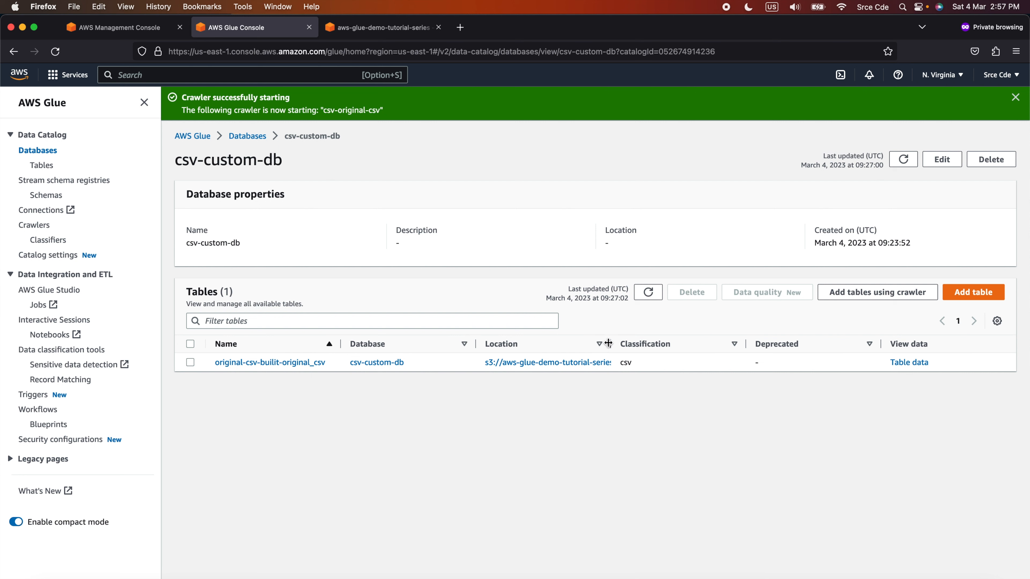
pyautogui.moveTo(608, 343); pyautogui.dragTo(685, 344)
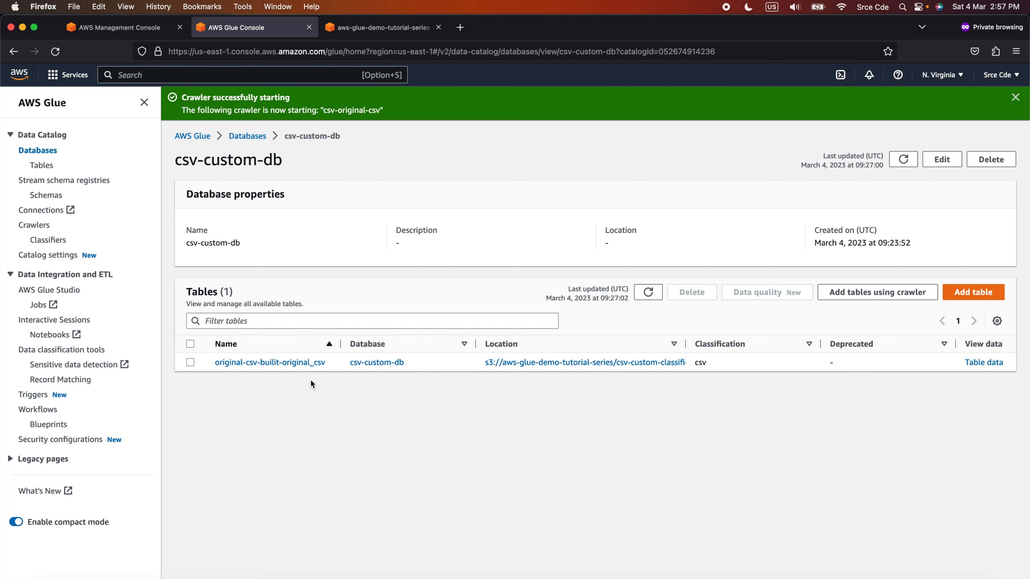
pyautogui.click(278, 365)
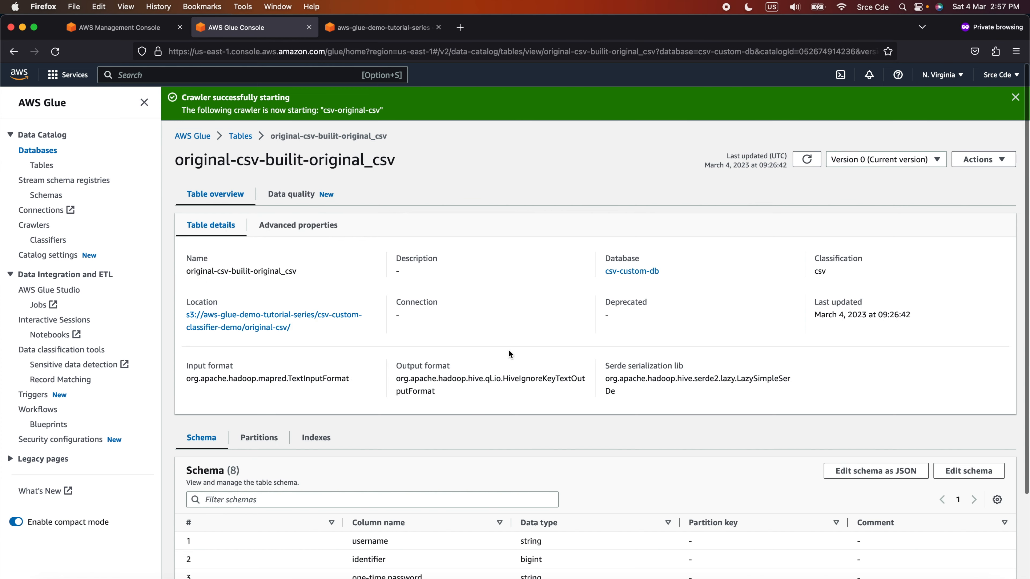
pyautogui.scroll(-3, 581, 317)
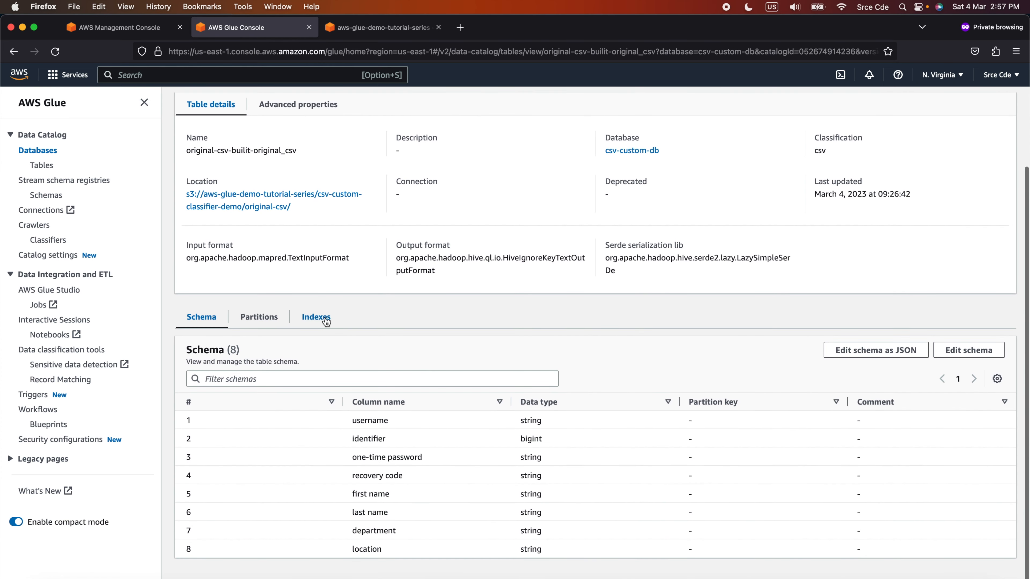
pyautogui.doubleClick(373, 421)
pyautogui.doubleClick(531, 439)
pyautogui.scroll(3, 419, 423)
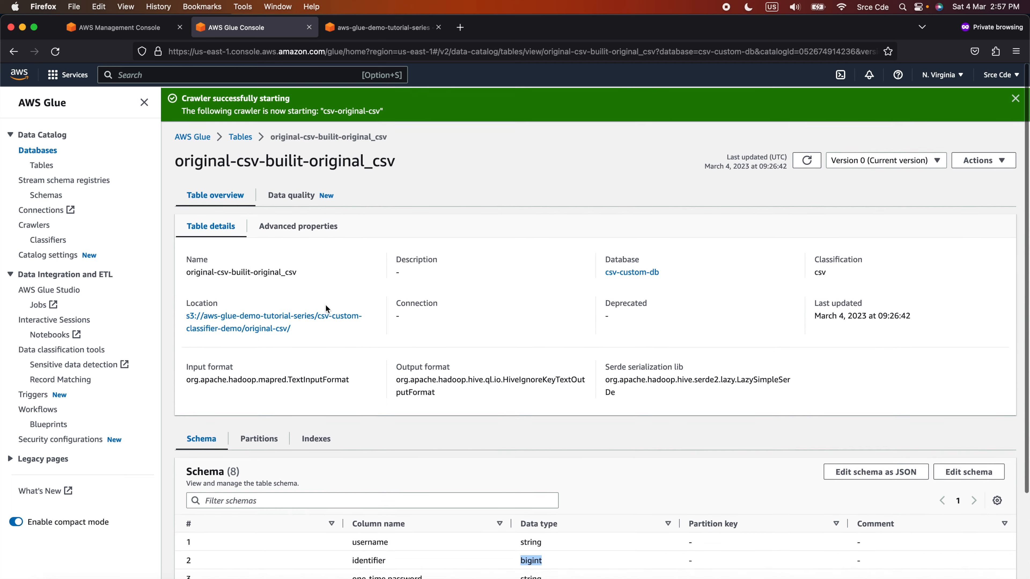
# Open the table's advanced properties and check the field.delim value in the serde parameters
pyautogui.click(320, 230)
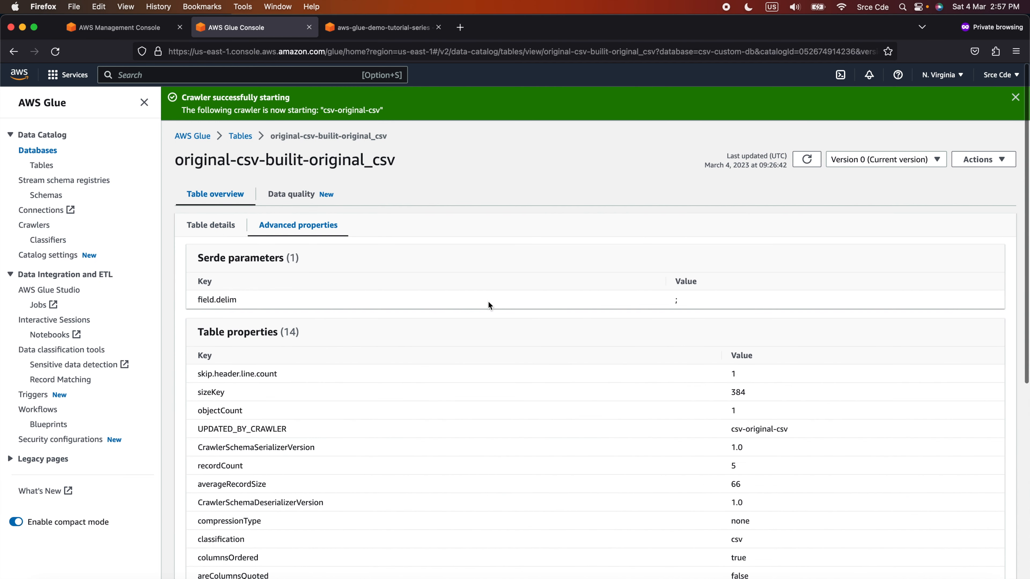
pyautogui.doubleClick(223, 300)
pyautogui.doubleClick(682, 300)
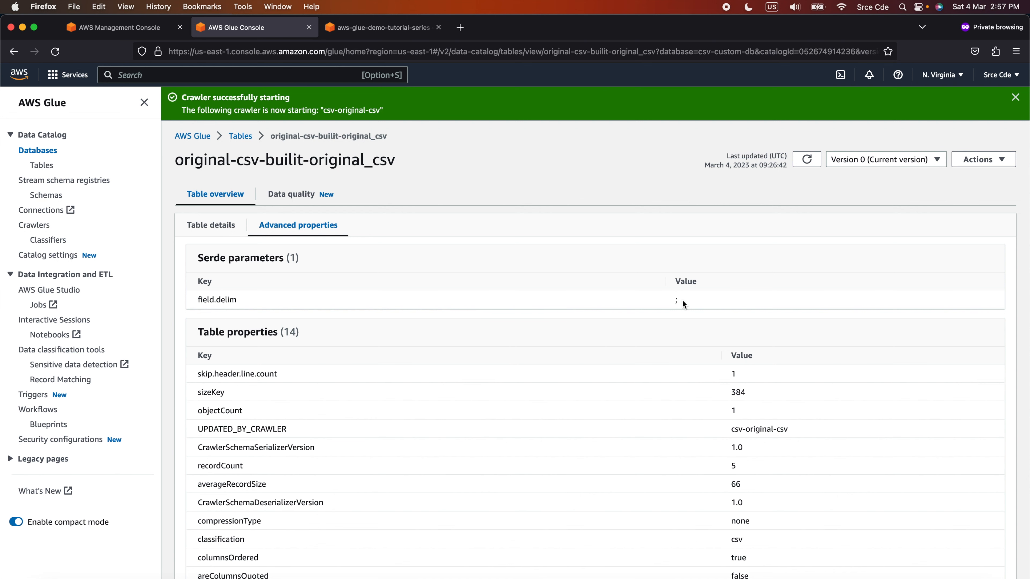
# Examine the table properties, including areColumnsQuoted, delimiter, classification, record count and header line count, and return to the table details
pyautogui.scroll(-5, 680, 311)
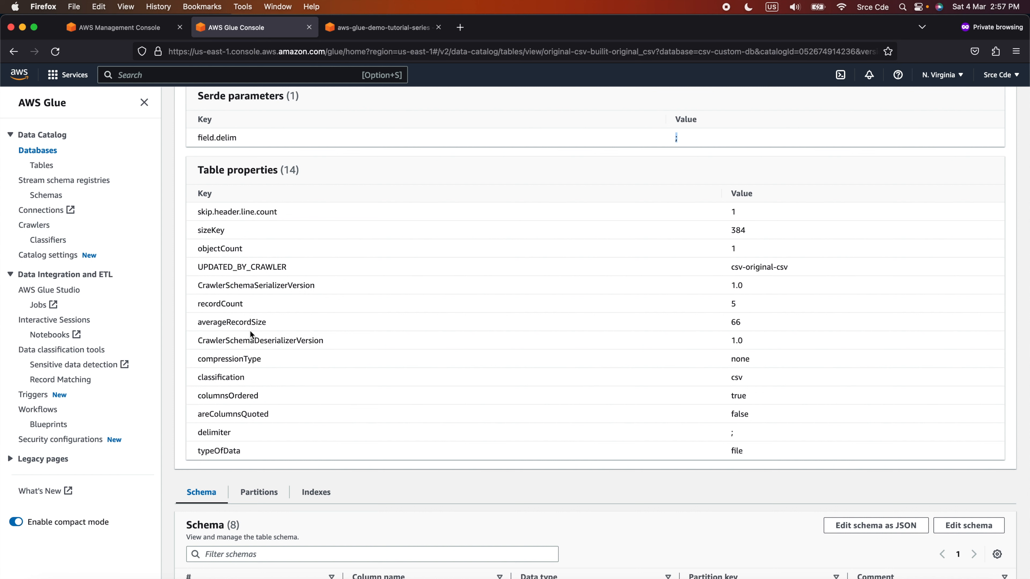
pyautogui.click(237, 414)
pyautogui.doubleClick(237, 414)
pyautogui.click(737, 415)
pyautogui.doubleClick(737, 414)
pyautogui.moveTo(731, 452); pyautogui.dragTo(741, 451)
pyautogui.doubleClick(737, 378)
pyautogui.doubleClick(746, 358)
pyautogui.moveTo(735, 341); pyautogui.dragTo(740, 340)
pyautogui.doubleClick(734, 323)
pyautogui.doubleClick(734, 303)
pyautogui.doubleClick(733, 288)
pyautogui.doubleClick(753, 265)
pyautogui.doubleClick(733, 249)
pyautogui.doubleClick(736, 231)
pyautogui.doubleClick(736, 210)
pyautogui.doubleClick(687, 138)
pyautogui.scroll(-5, 686, 138)
pyautogui.scroll(15, 603, 262)
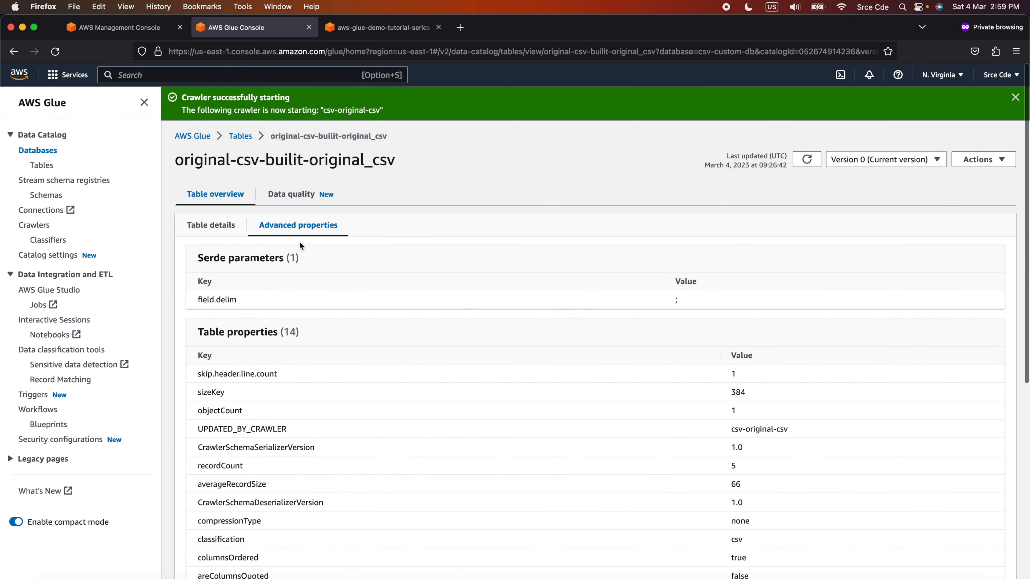
pyautogui.click(212, 232)
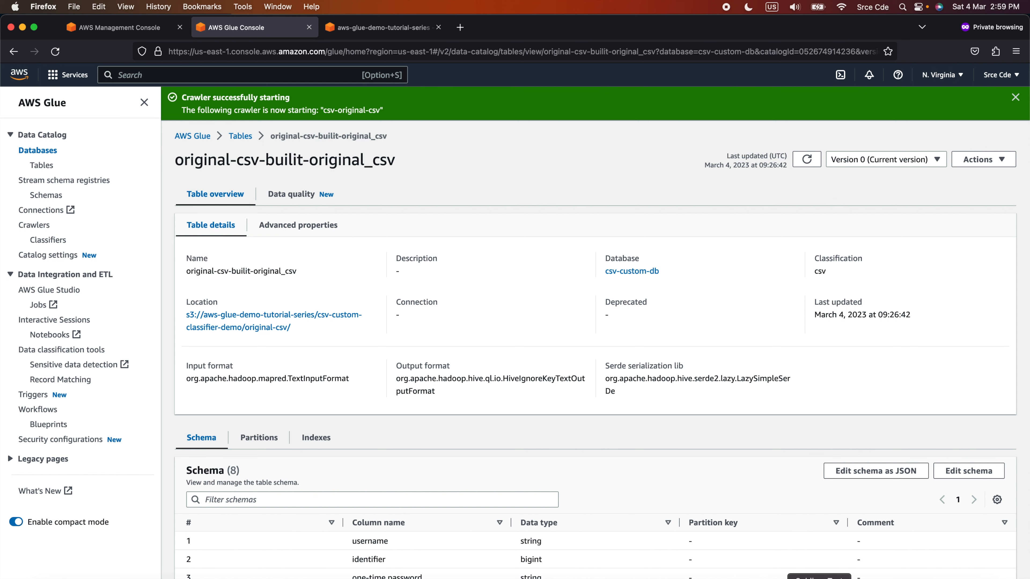
# Switch to Sublime Text and examine the quoting and delimiter used in modified.csv
pyautogui.click(820, 578)
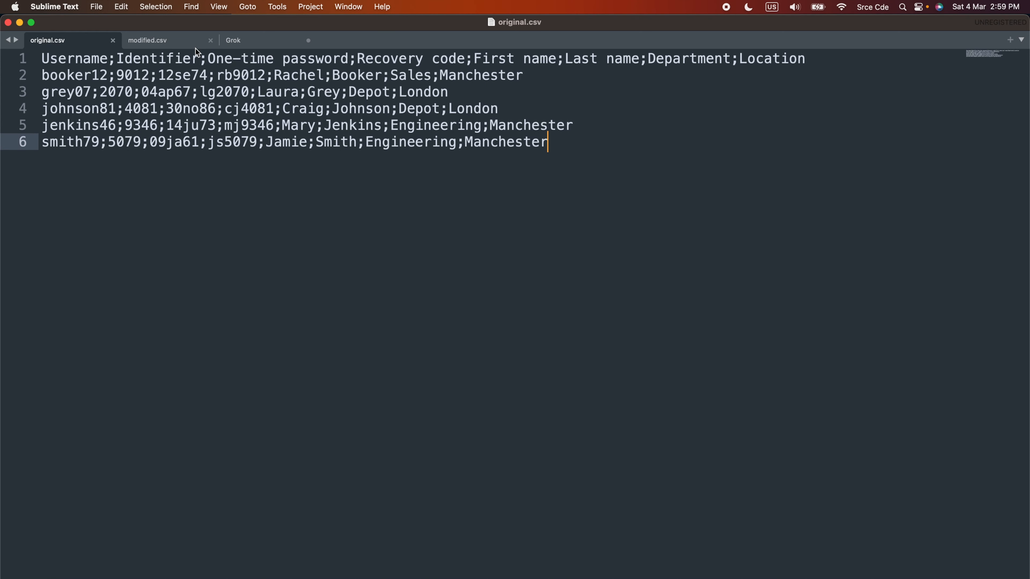
pyautogui.click(178, 45)
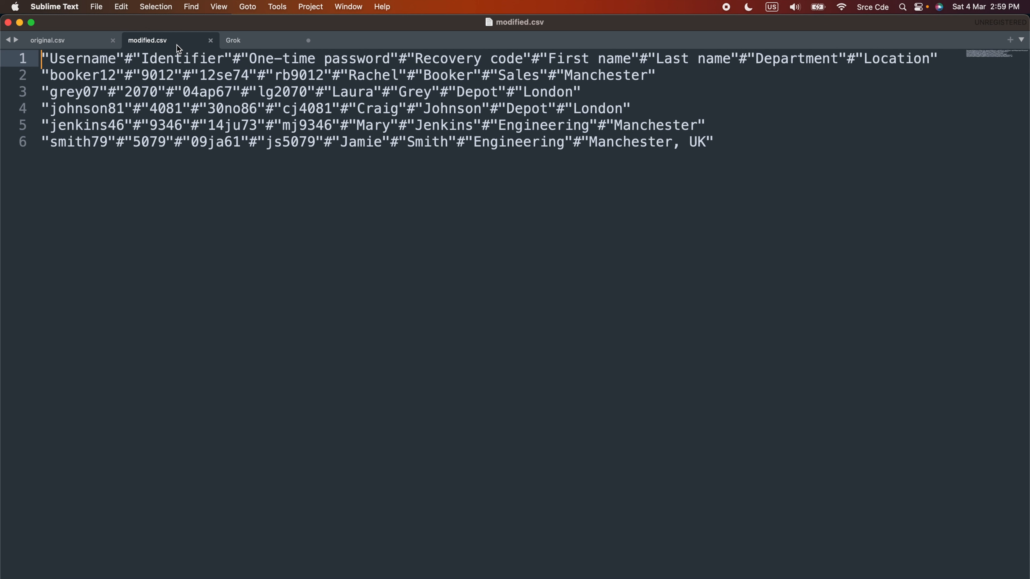
pyautogui.click(161, 224)
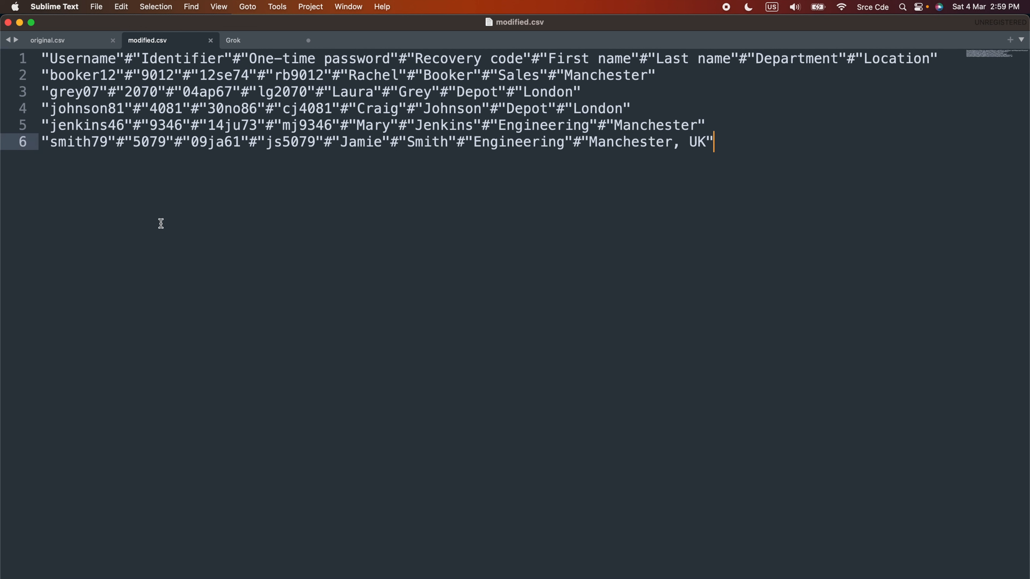
pyautogui.click(127, 63)
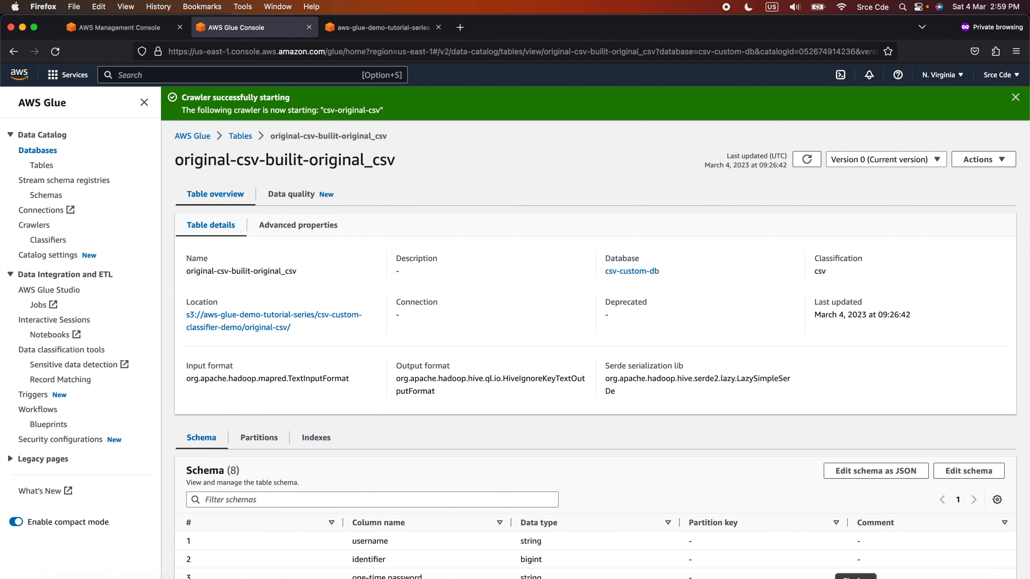
# Switch back to the browser and open the modified-csv folder under csv-custom-classifier-demo in the S3 bucket
pyautogui.click(381, 29)
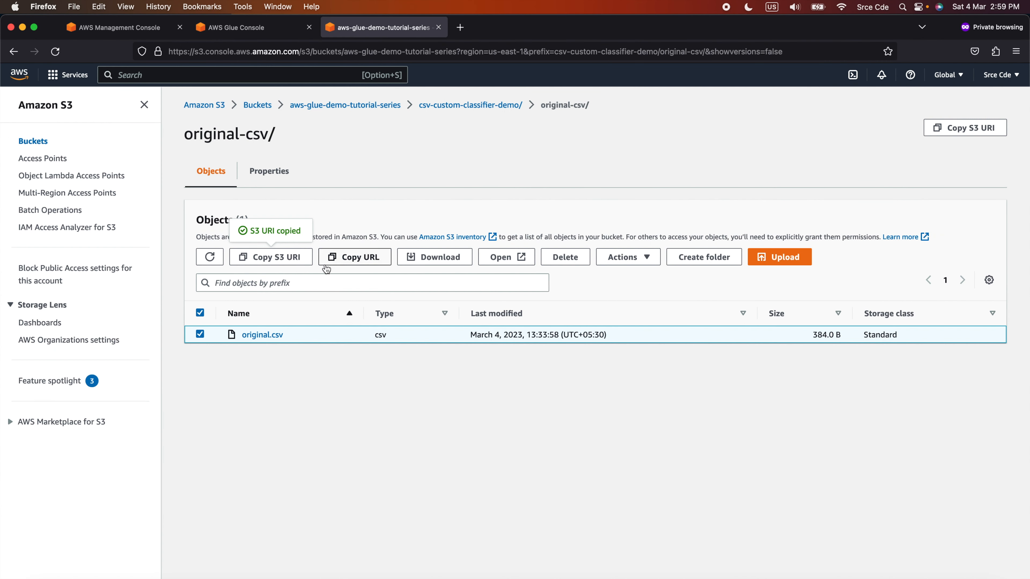
pyautogui.click(470, 104)
pyautogui.click(268, 335)
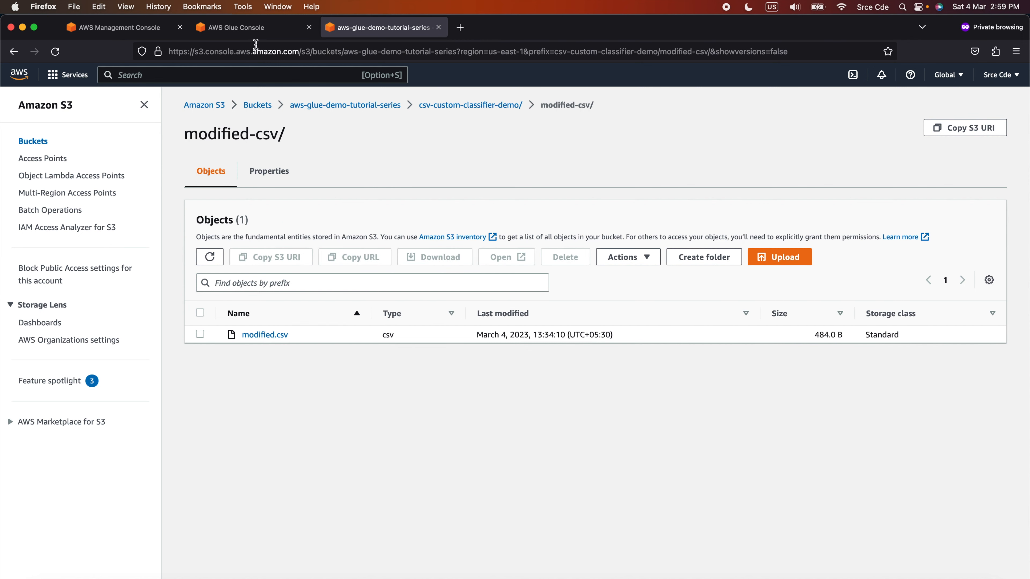
# Return to the Glue crawlers list, sort it by most recent run, and open the csv-original-csv crawler
pyautogui.click(226, 35)
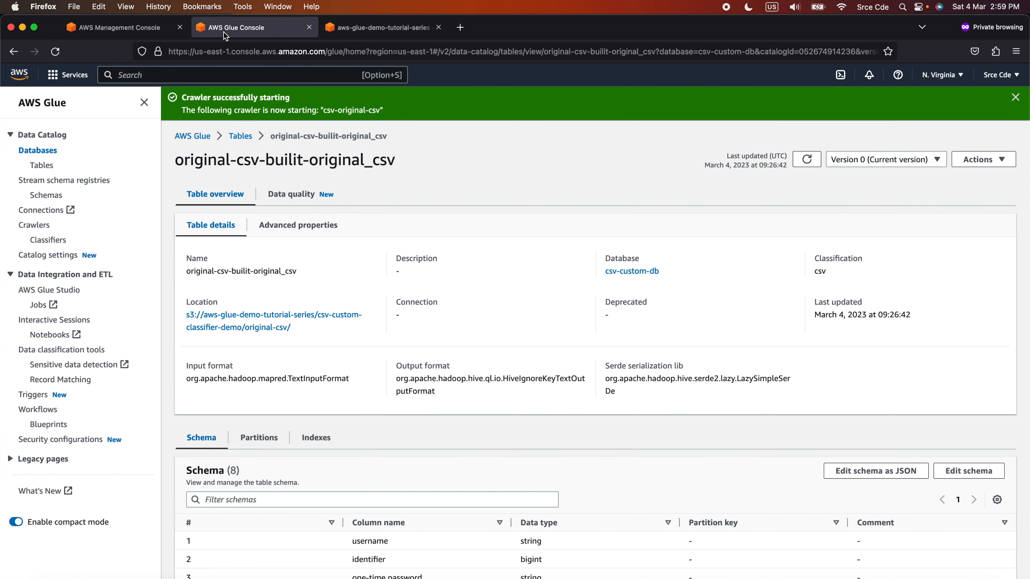
pyautogui.click(36, 226)
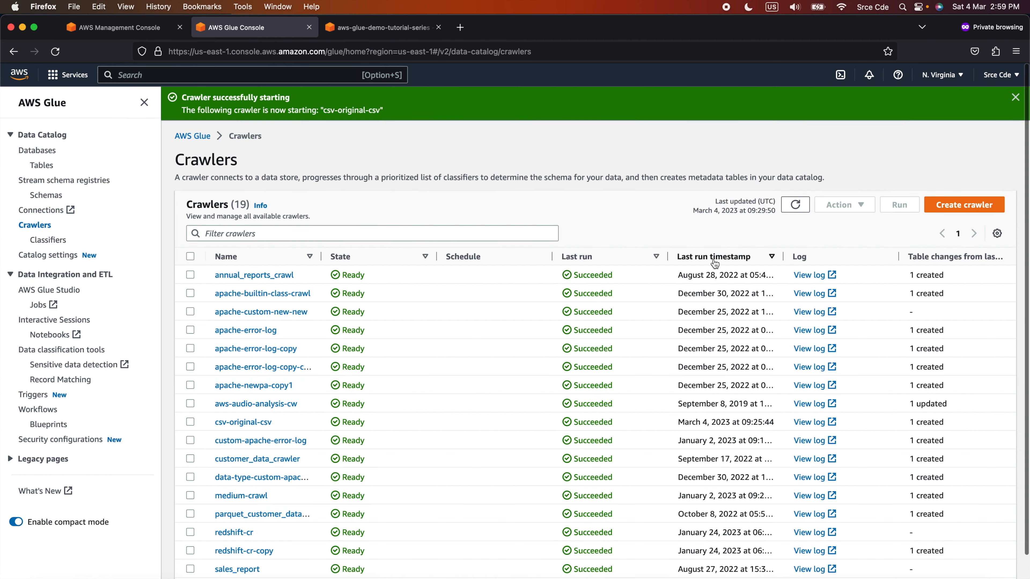
pyautogui.click(715, 262)
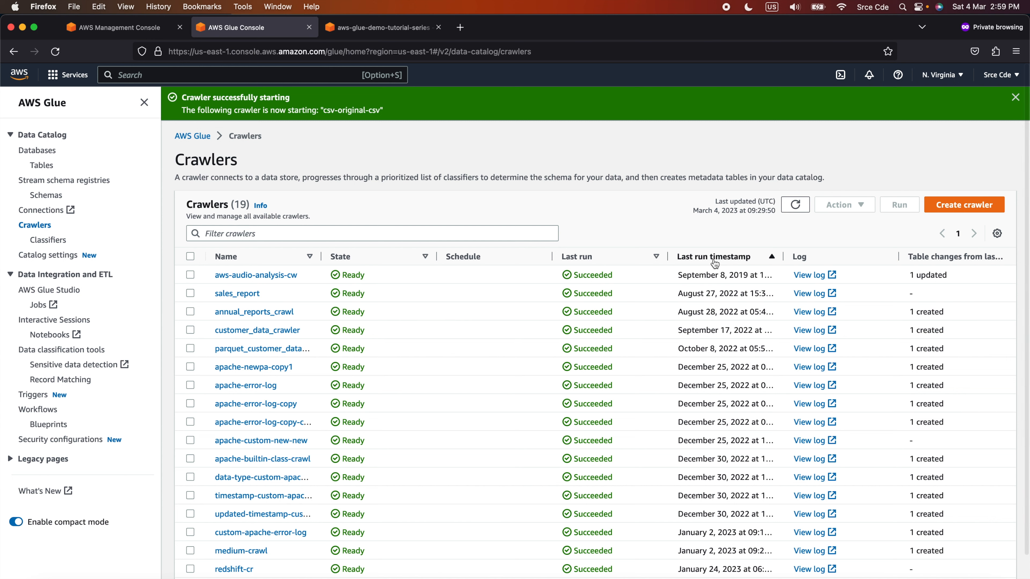
pyautogui.click(715, 262)
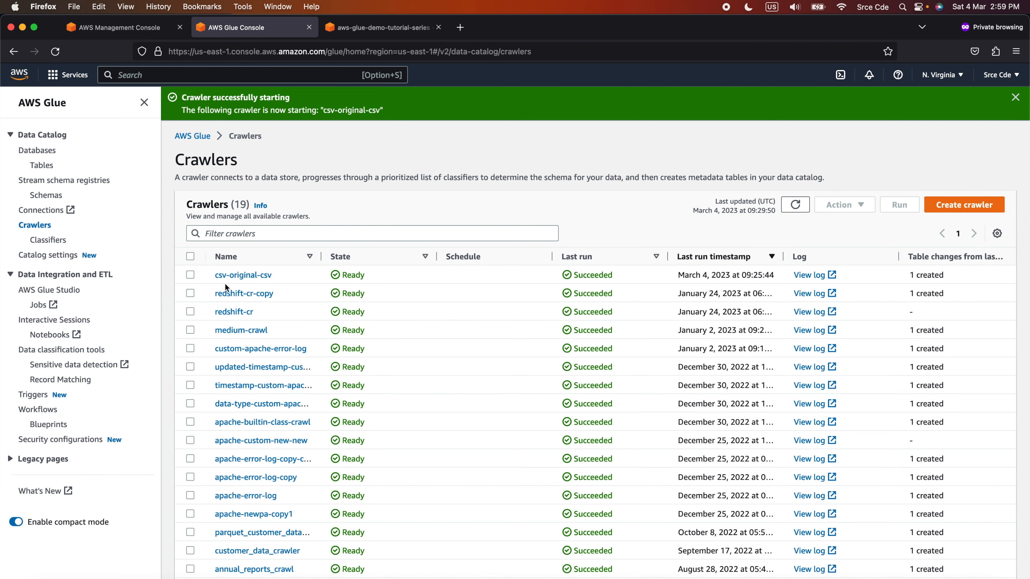
pyautogui.click(255, 277)
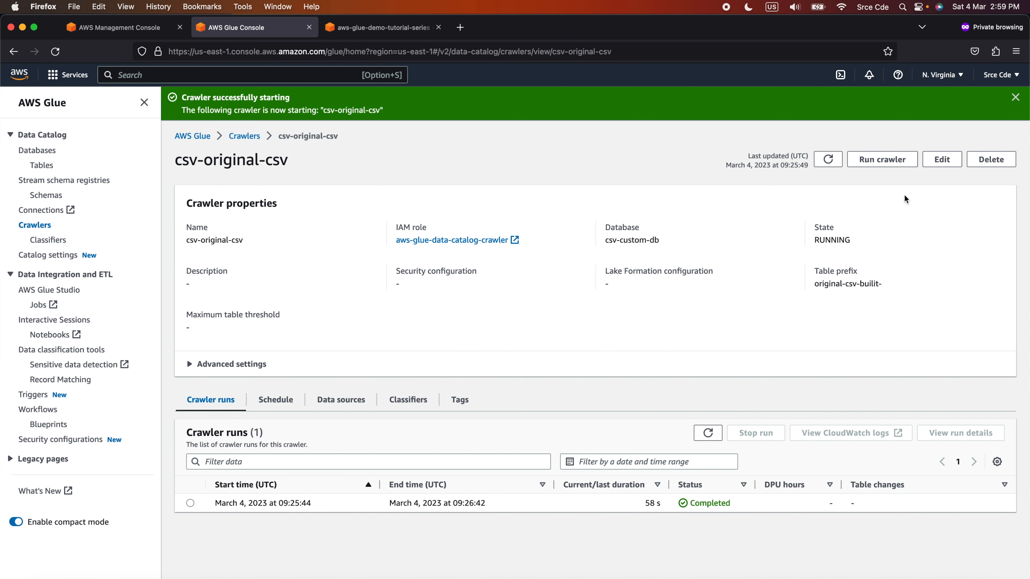
# Change the csv-original-csv crawler's S3 data source path to s3://aws-glue-demo-tutorial-series/csv-custom-classifier-demo/modified-csv/, checking the folder in the S3 console
pyautogui.click(937, 164)
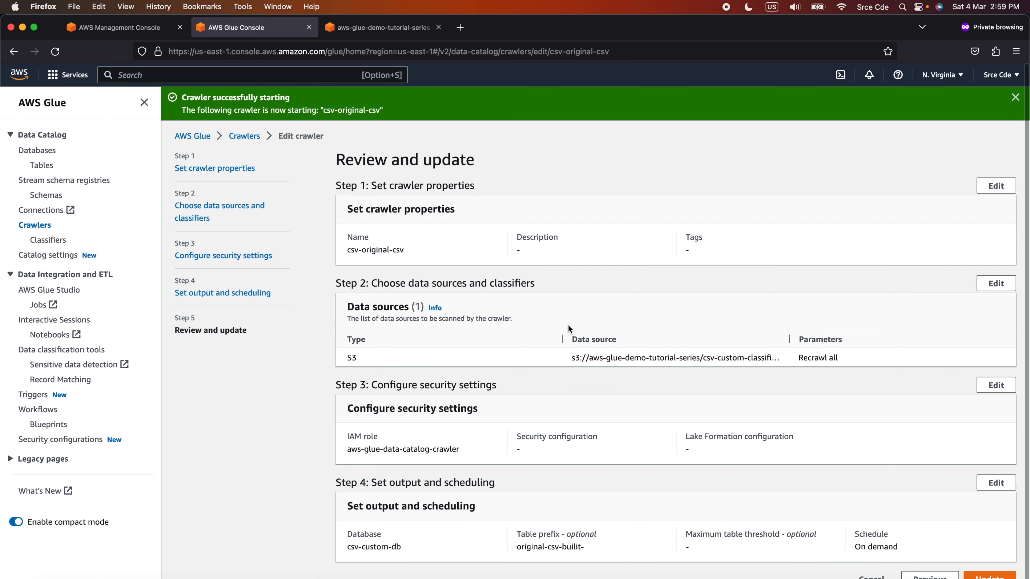
pyautogui.scroll(-1, 568, 328)
pyautogui.click(996, 267)
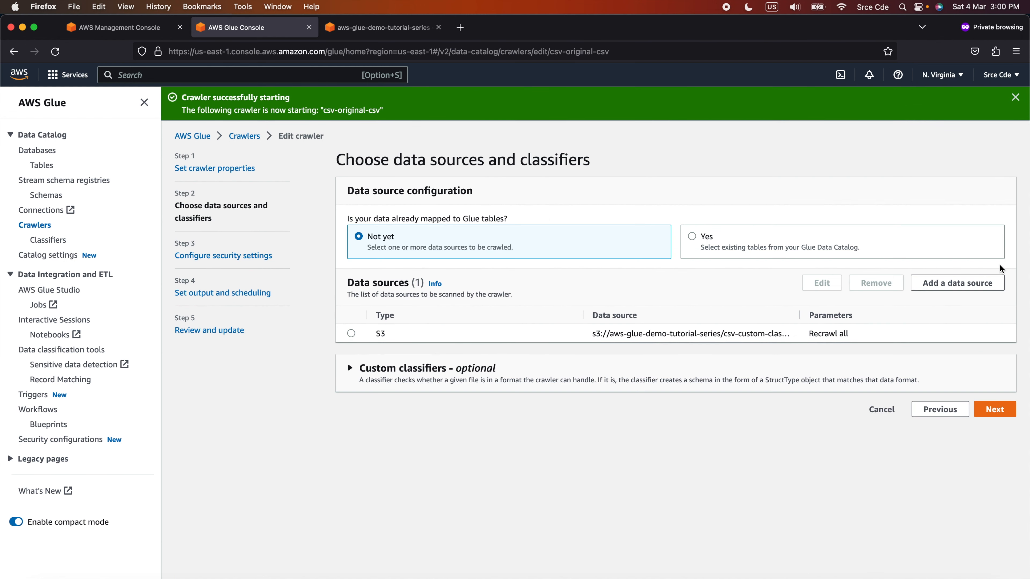
pyautogui.click(351, 333)
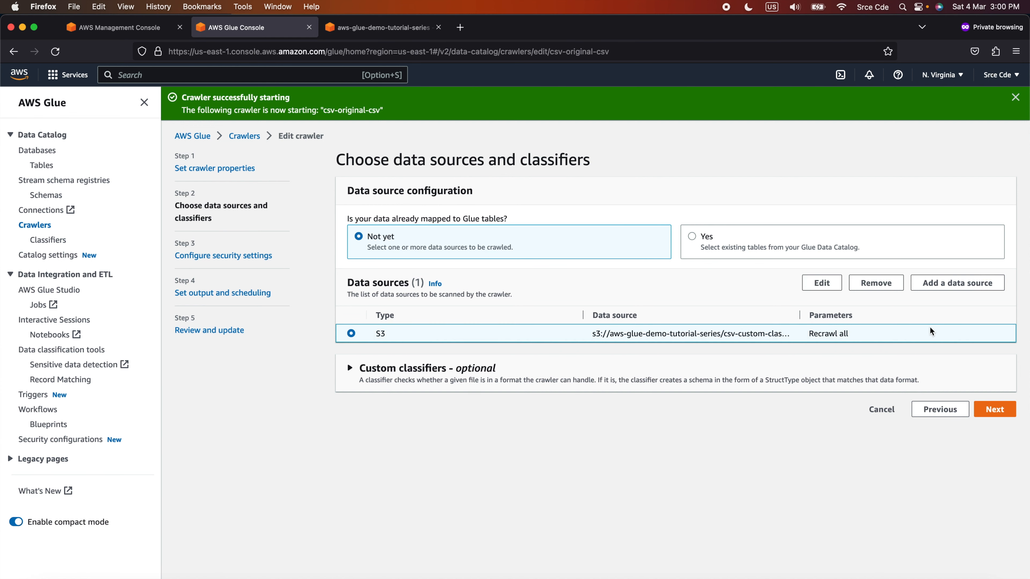
pyautogui.click(827, 284)
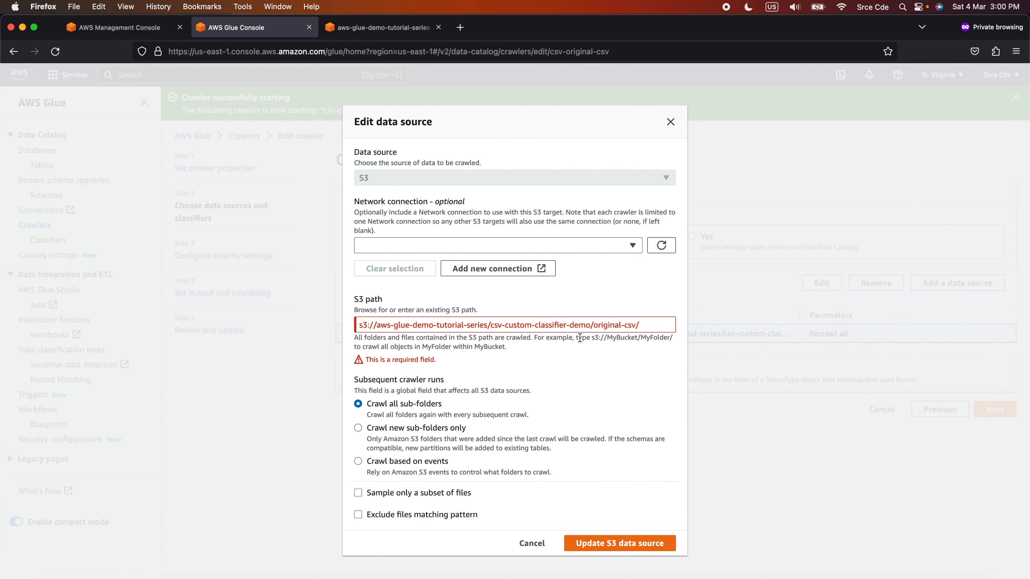
pyautogui.doubleClick(600, 324)
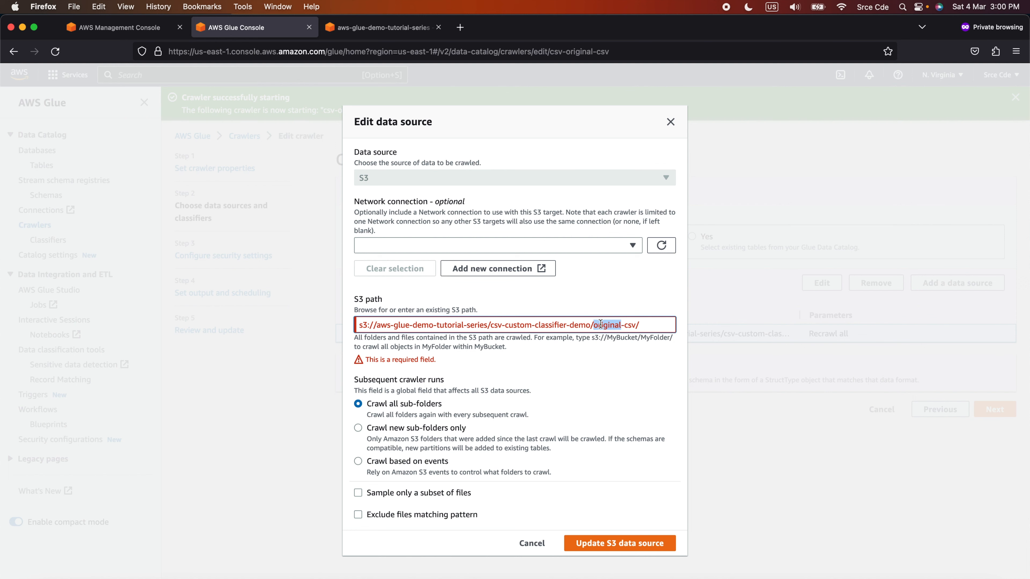
pyautogui.write('modified')
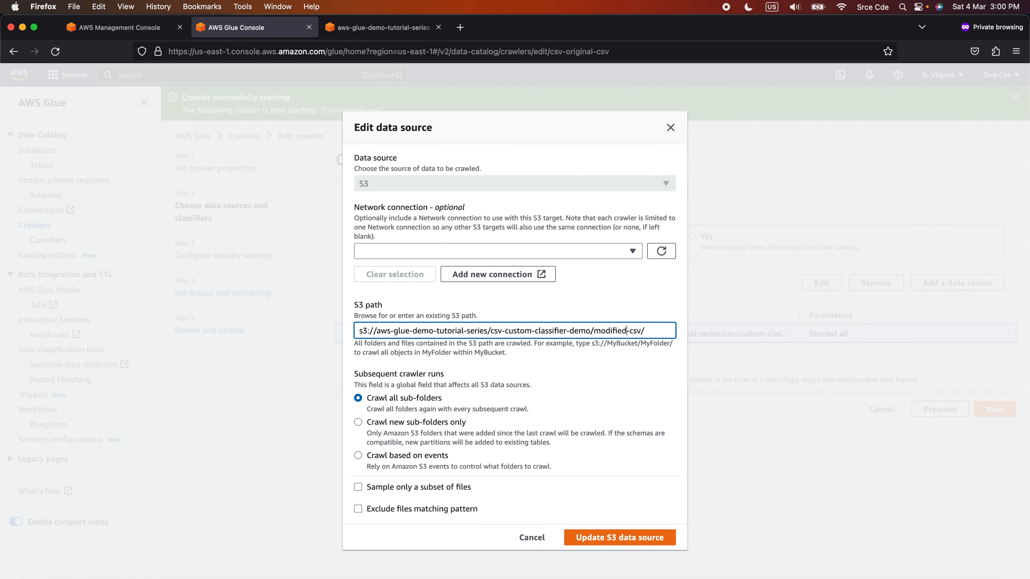
pyautogui.click(382, 27)
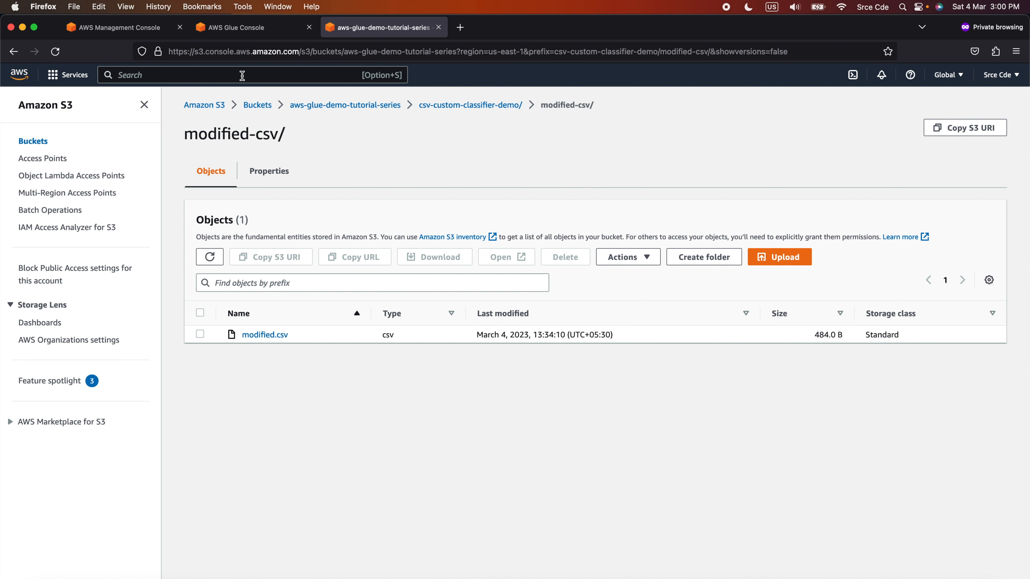
pyautogui.click(250, 28)
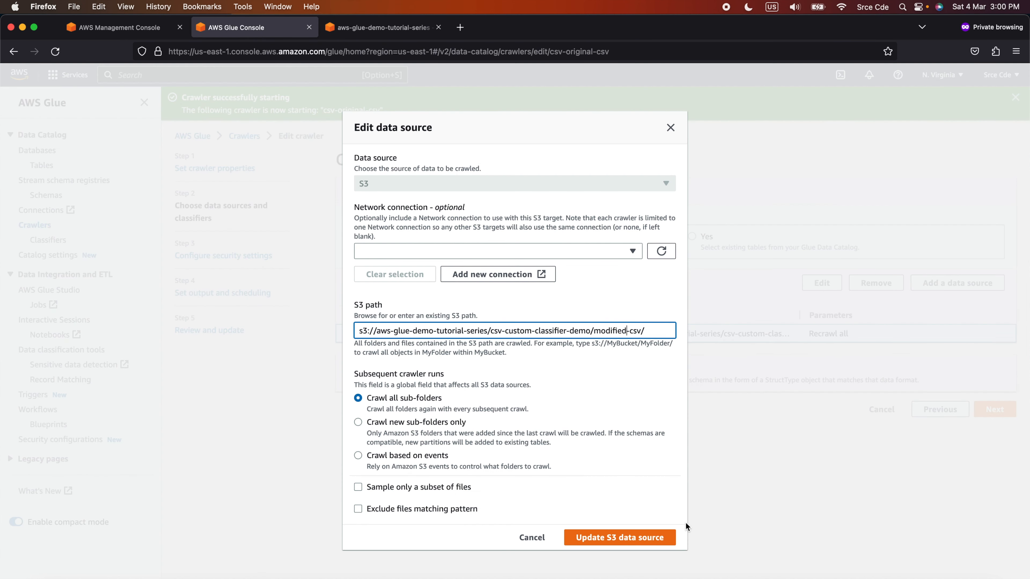
pyautogui.click(629, 543)
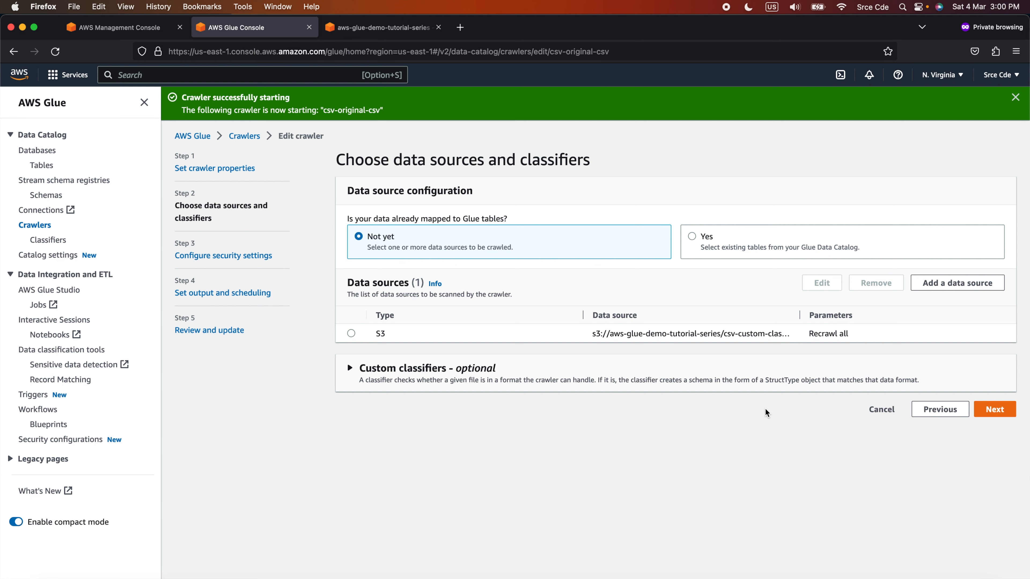
# Set the crawler's table name prefix to modified-csv-builtin- in the output settings and continue to the review
pyautogui.click(260, 294)
pyautogui.click(432, 295)
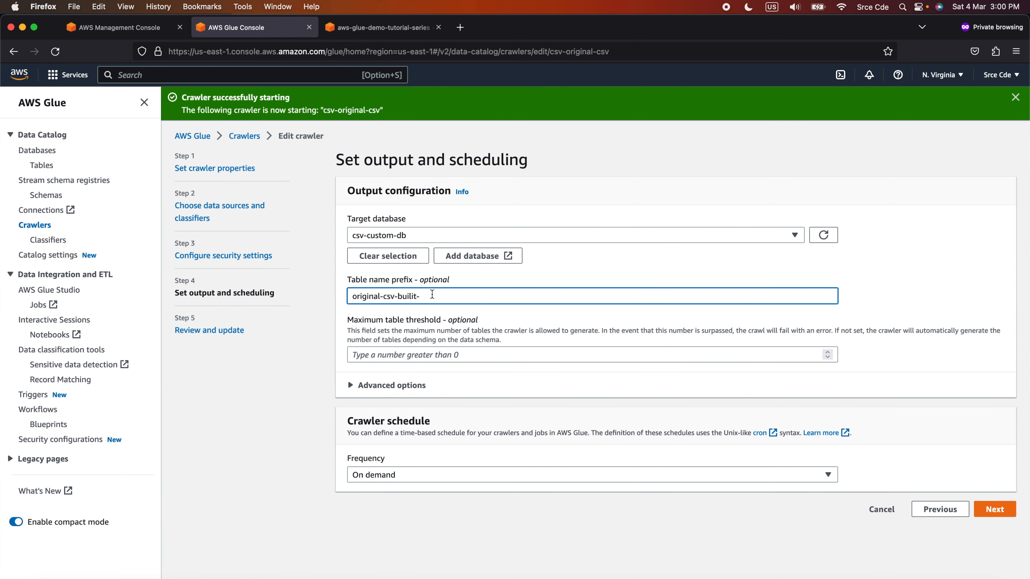
pyautogui.moveTo(352, 296); pyautogui.dragTo(383, 296)
pyautogui.write('modified')
pyautogui.press('BackSpace')
pyautogui.write('n')
pyautogui.write('t')
pyautogui.click(995, 509)
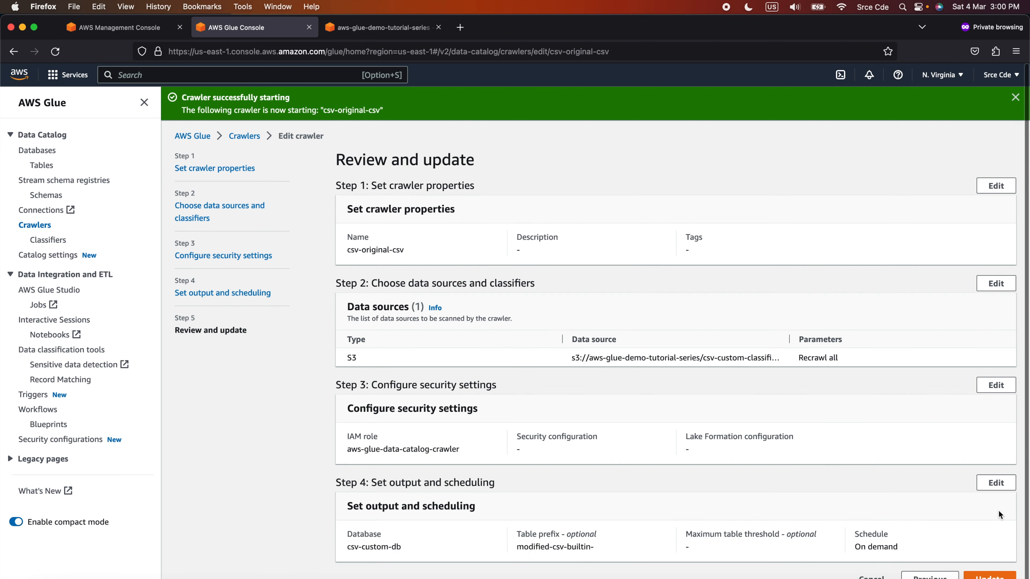
# Save the updated crawler configuration and run the csv-original-csv crawler
pyautogui.scroll(-1, 999, 511)
pyautogui.click(982, 564)
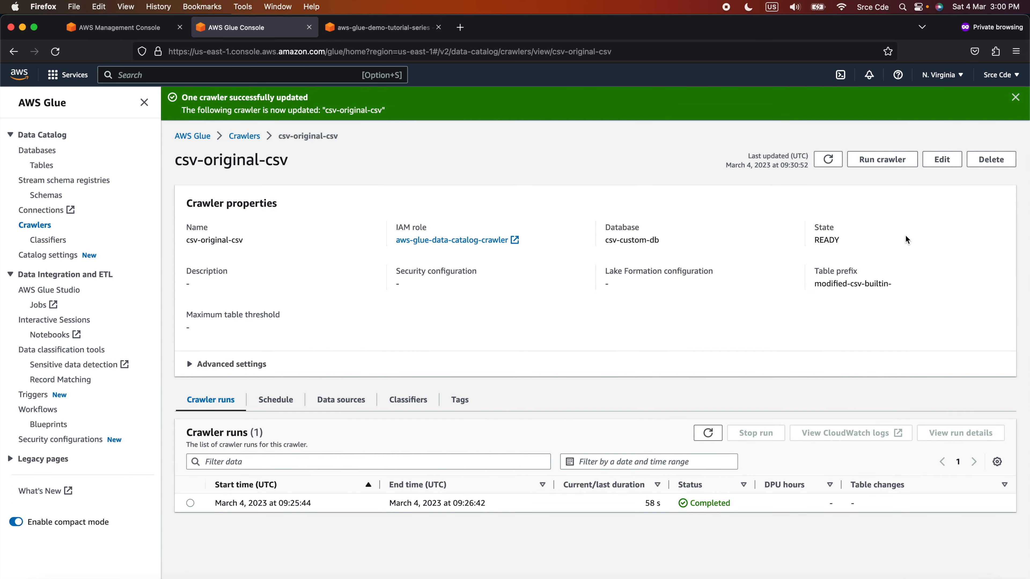
pyautogui.click(885, 160)
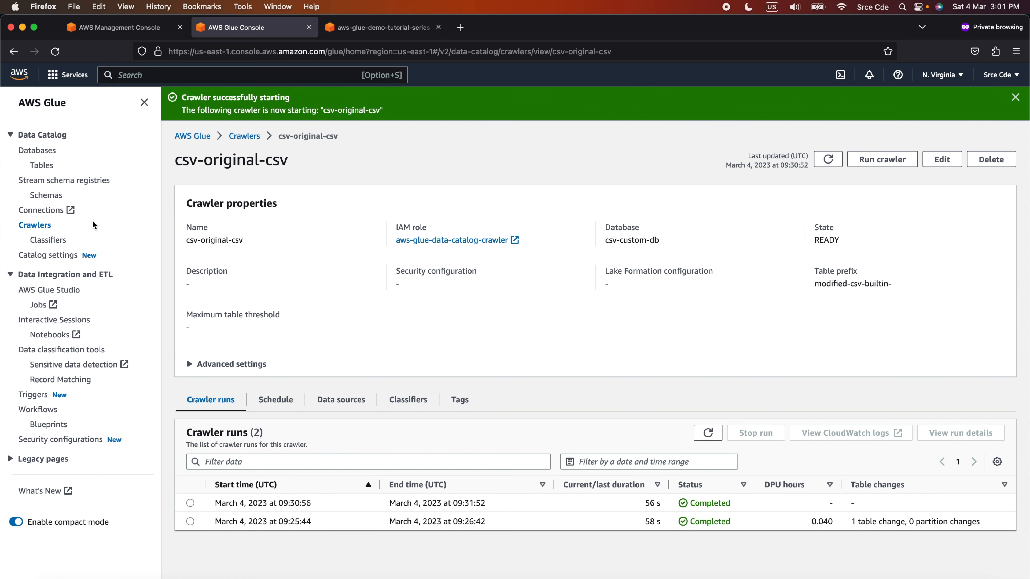
# Open the csv-custom-db database, refresh its table list, and examine the tables' S3 locations and classifications
pyautogui.click(28, 150)
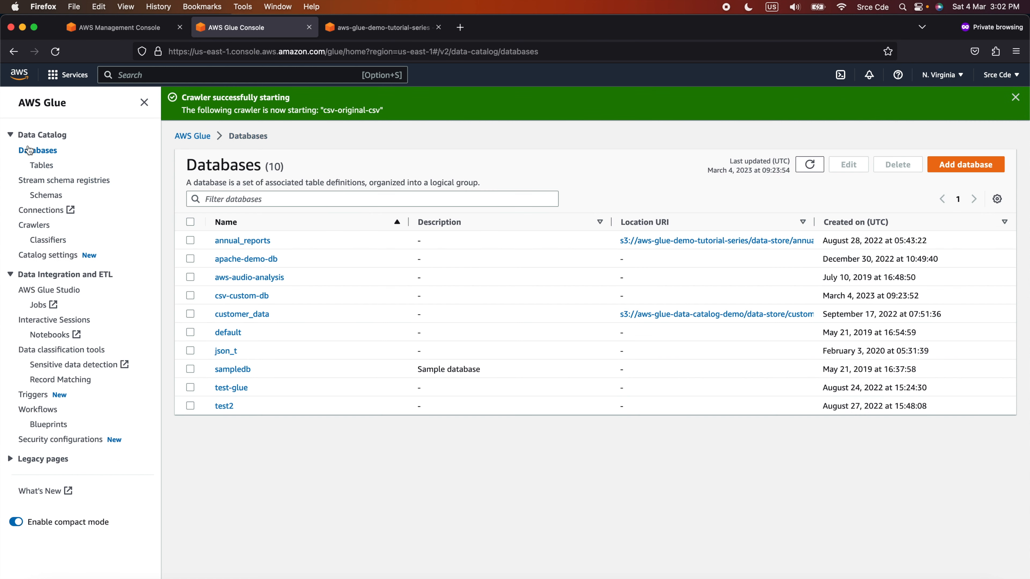
pyautogui.click(249, 298)
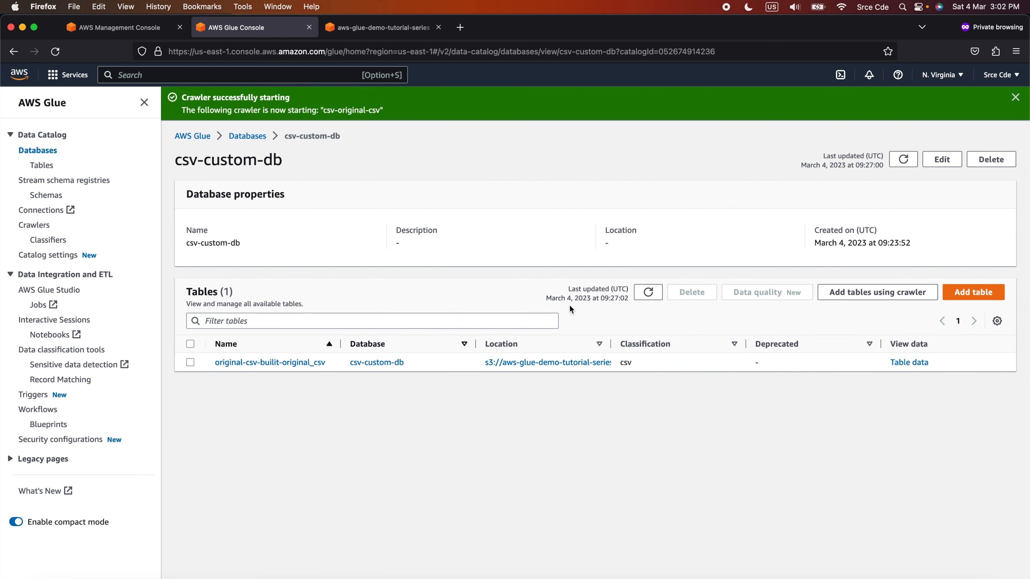
pyautogui.click(648, 291)
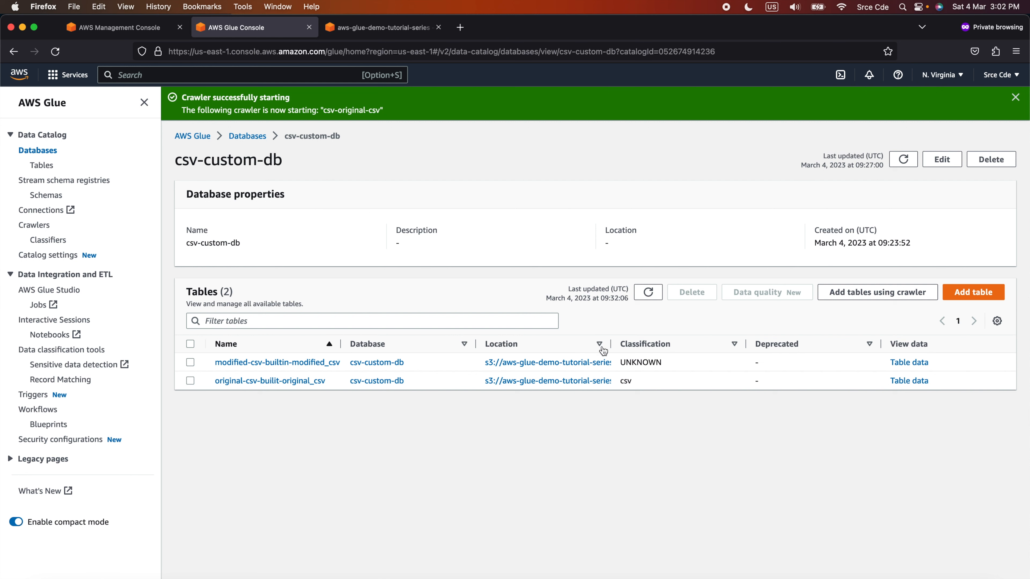
pyautogui.moveTo(611, 344); pyautogui.dragTo(805, 381)
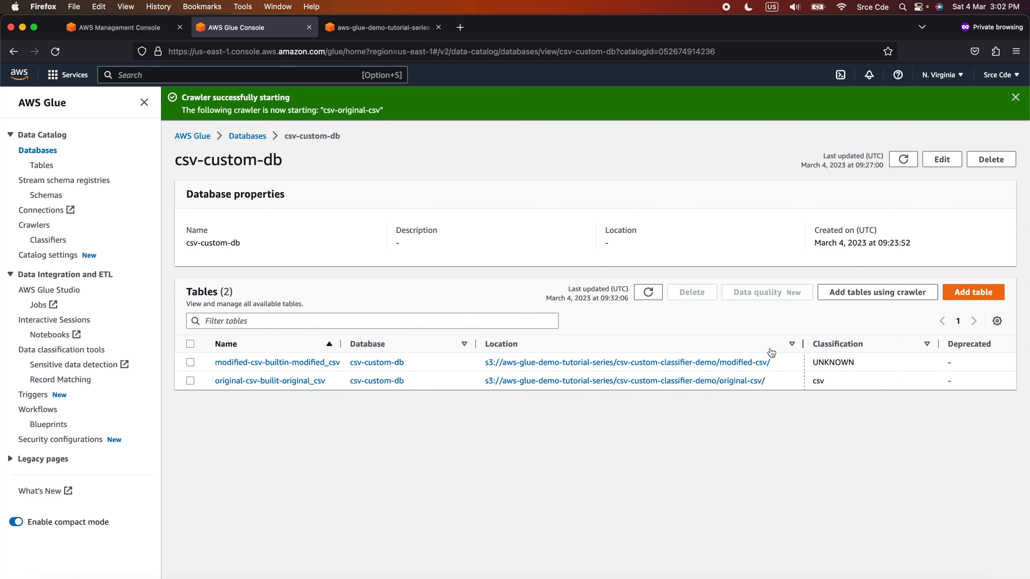
pyautogui.moveTo(803, 343); pyautogui.dragTo(546, 368)
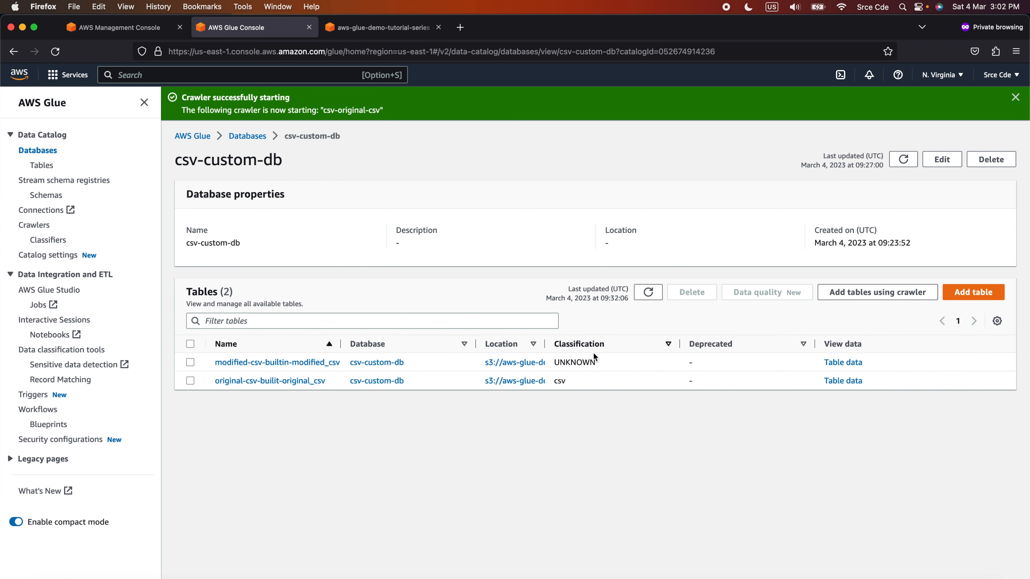
pyautogui.doubleClick(587, 363)
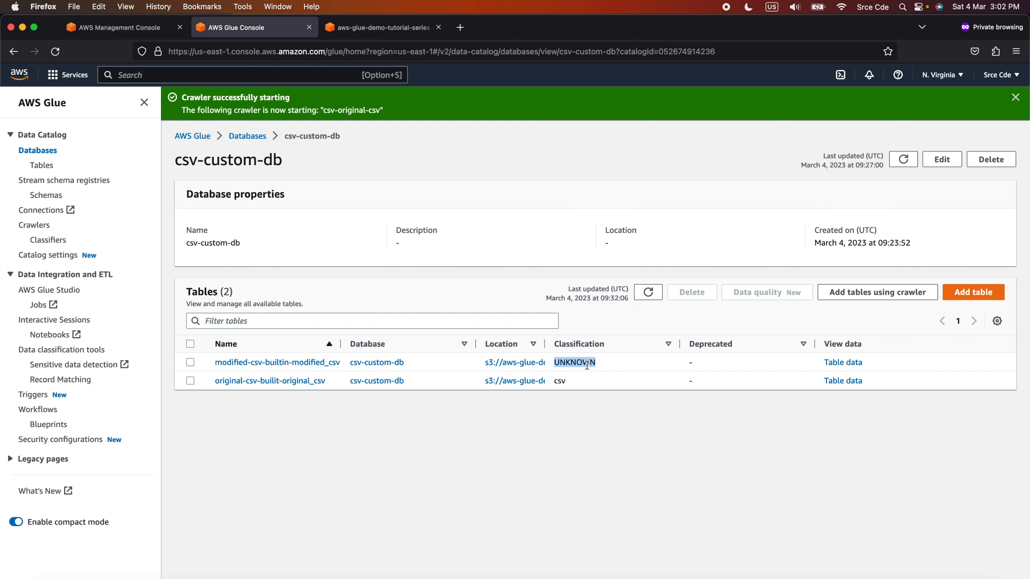
# Open the modified-csv-builtin-modified_csv table and examine its schema, classification and advanced properties
pyautogui.click(282, 364)
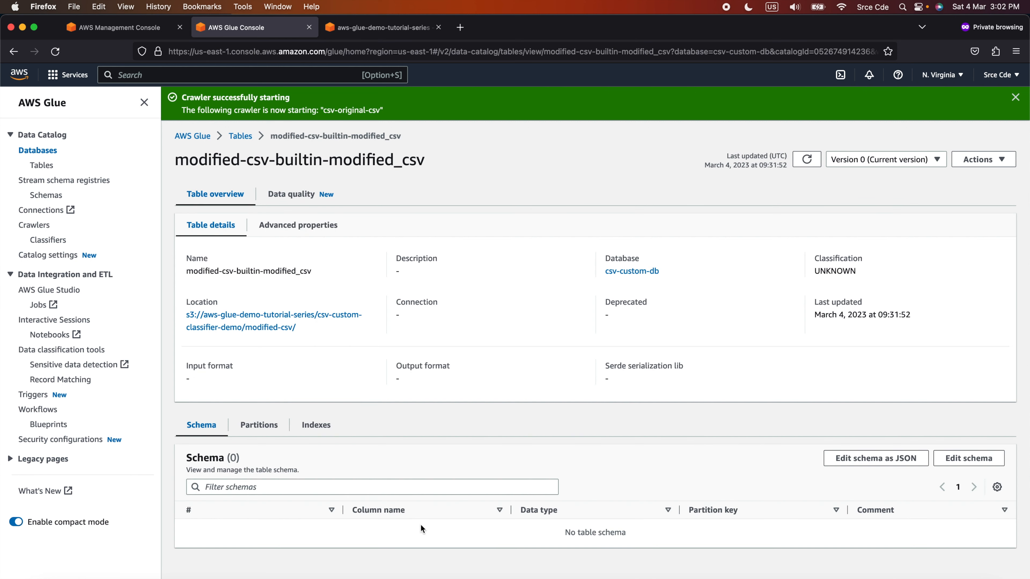
pyautogui.doubleClick(206, 459)
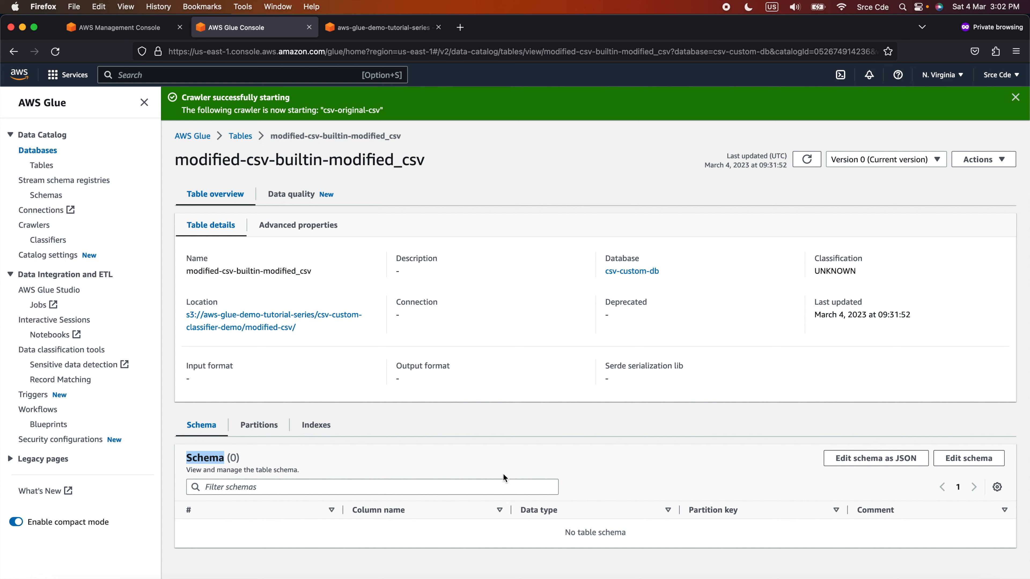
pyautogui.doubleClick(834, 271)
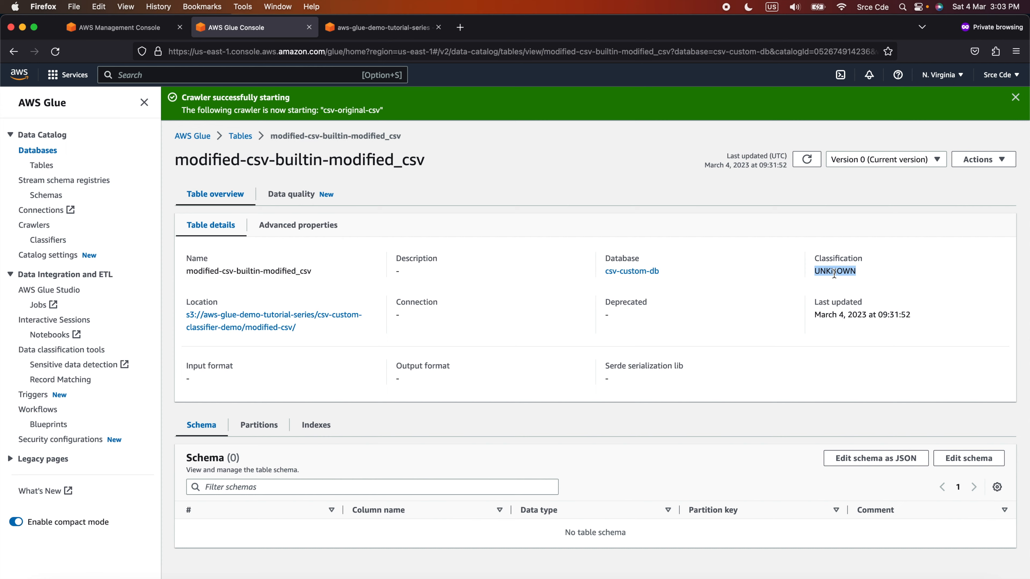
pyautogui.click(298, 225)
pyautogui.click(195, 225)
# Start a new Glue classifier named csv-custom-demo and set its classifier type to CSV
pyautogui.click(51, 243)
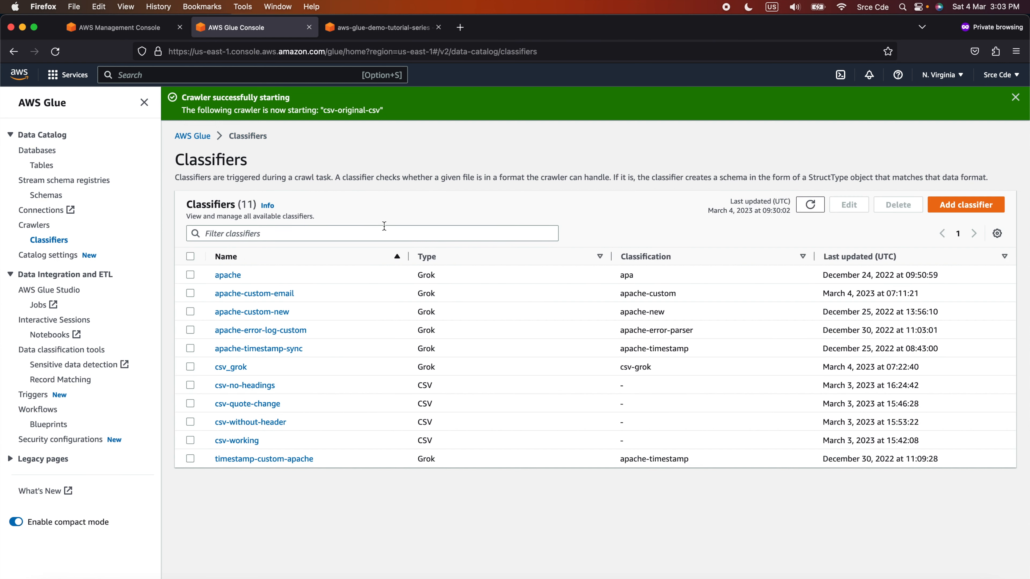
pyautogui.click(959, 205)
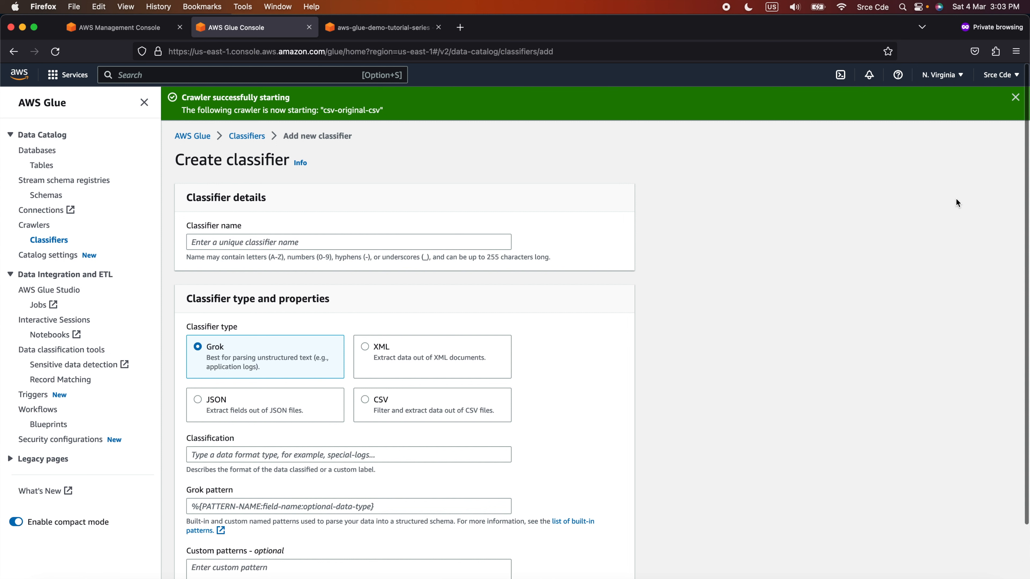
pyautogui.click(295, 243)
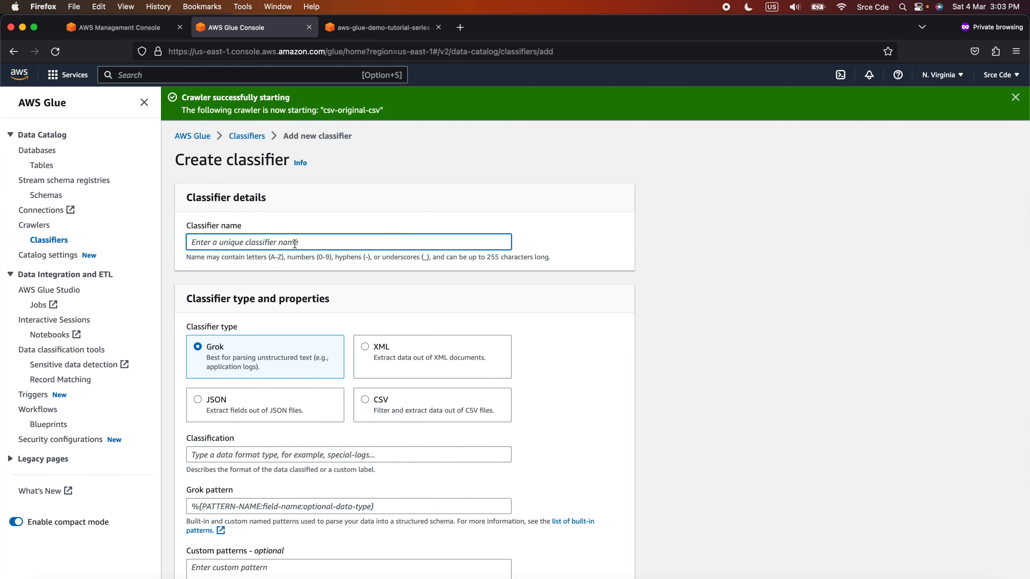
pyautogui.write('csv-custom-demo')
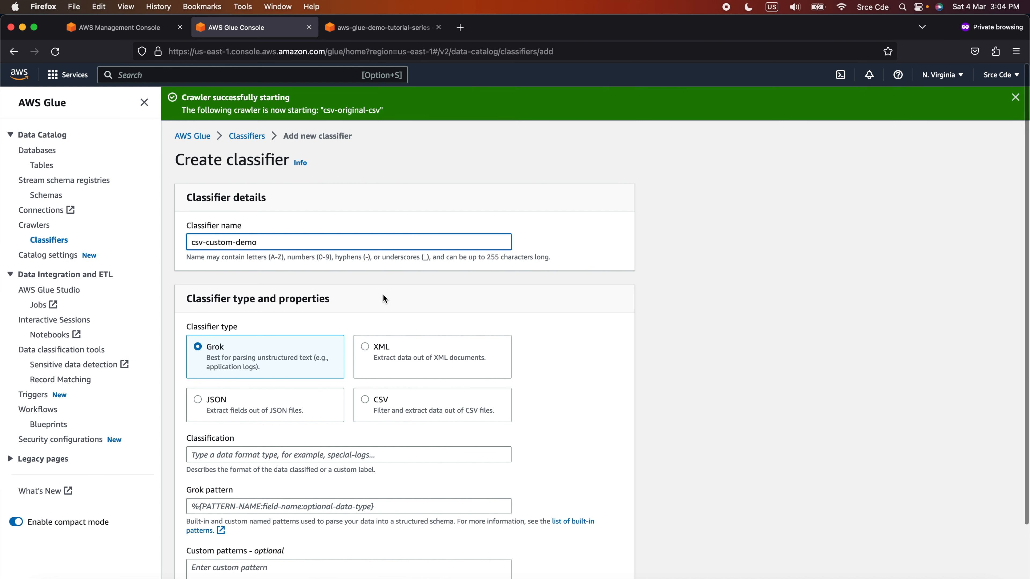
pyautogui.scroll(-3, 383, 293)
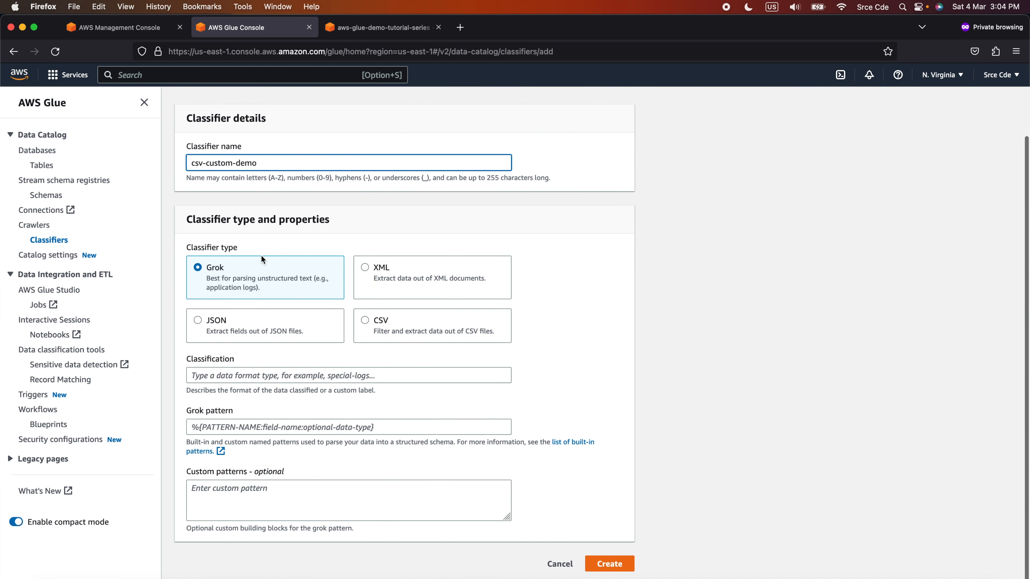
pyautogui.click(374, 324)
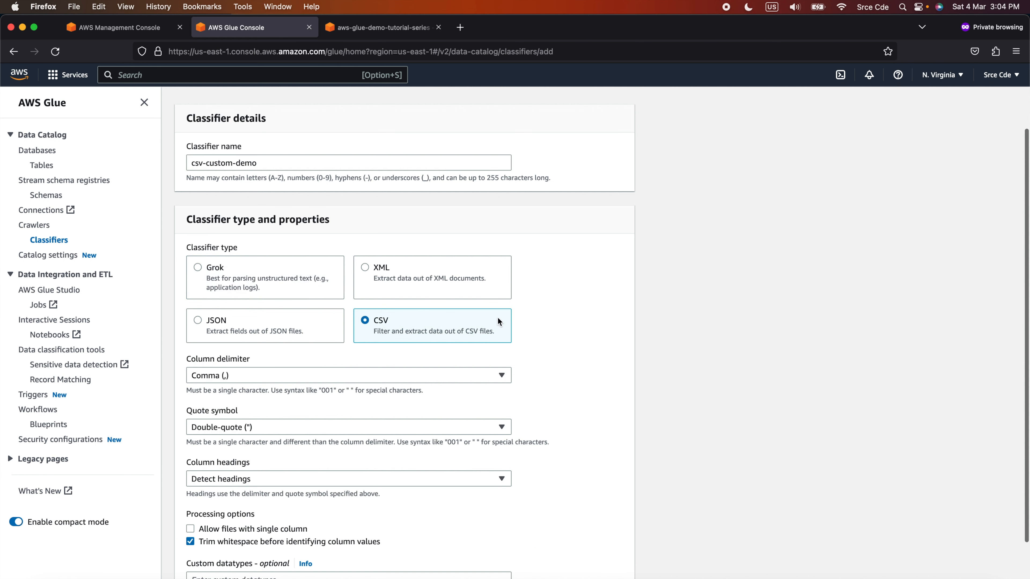
# Set the classifier's column delimiter to a custom # character and keep Double-quote as the quote symbol
pyautogui.scroll(-3, 497, 317)
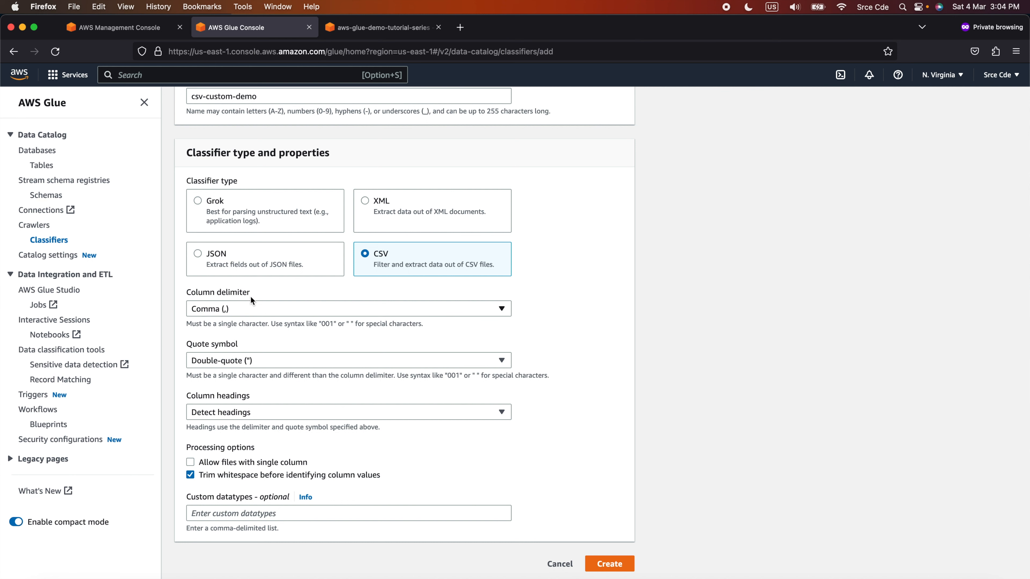
pyautogui.click(272, 314)
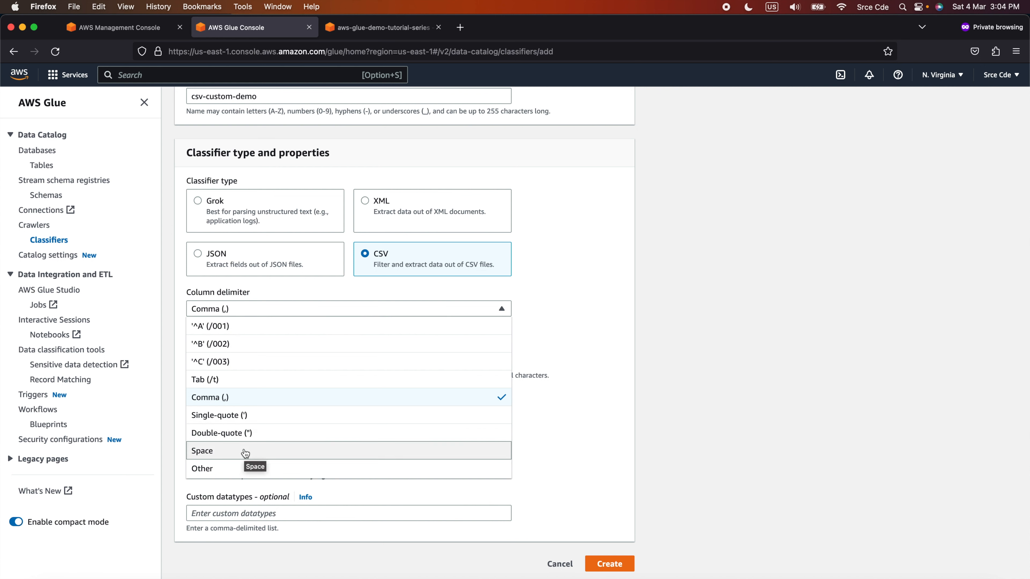
pyautogui.click(235, 469)
pyautogui.click(222, 329)
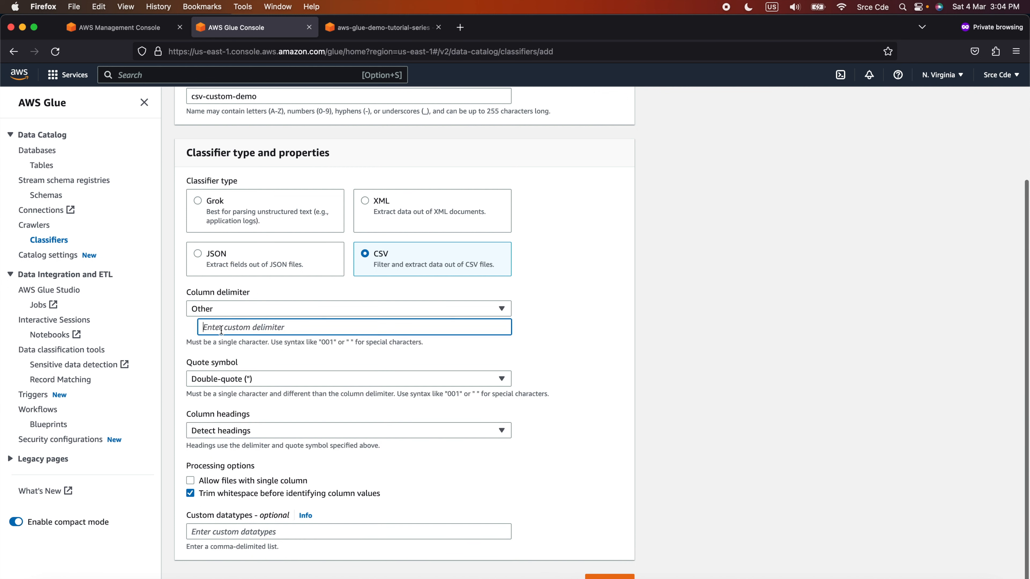
pyautogui.write('#')
pyautogui.scroll(-1, 507, 357)
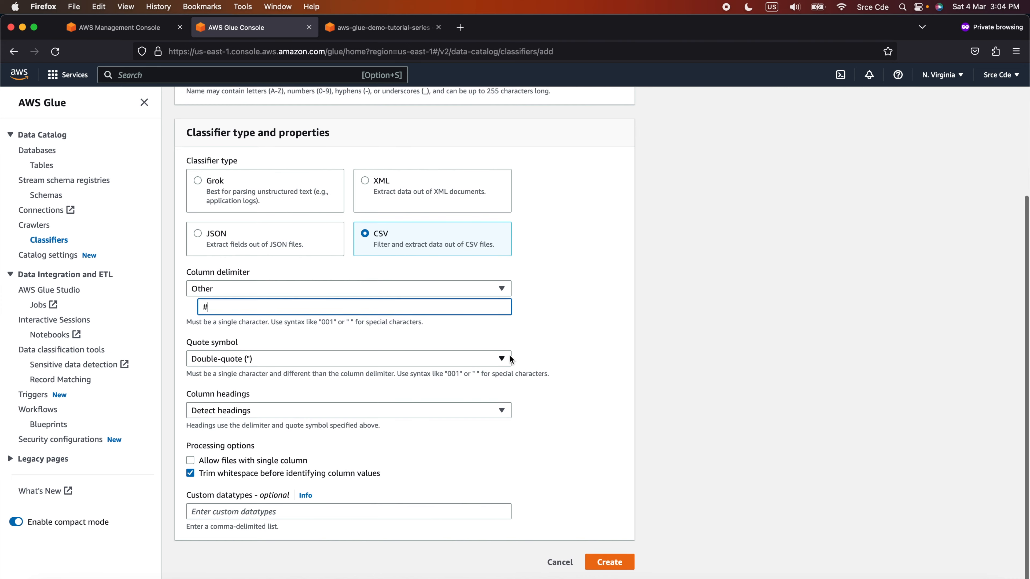
pyautogui.click(254, 361)
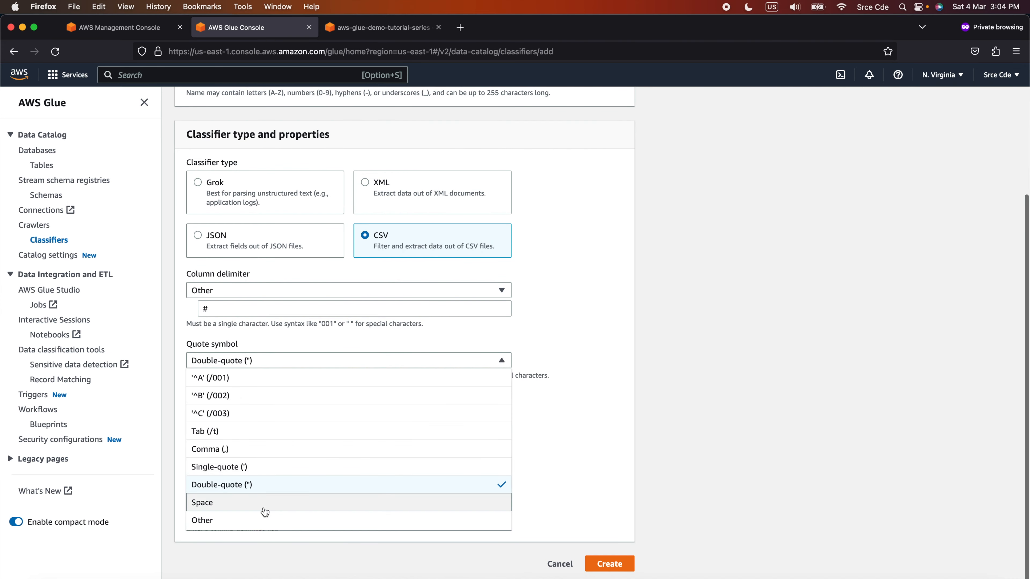
pyautogui.click(261, 486)
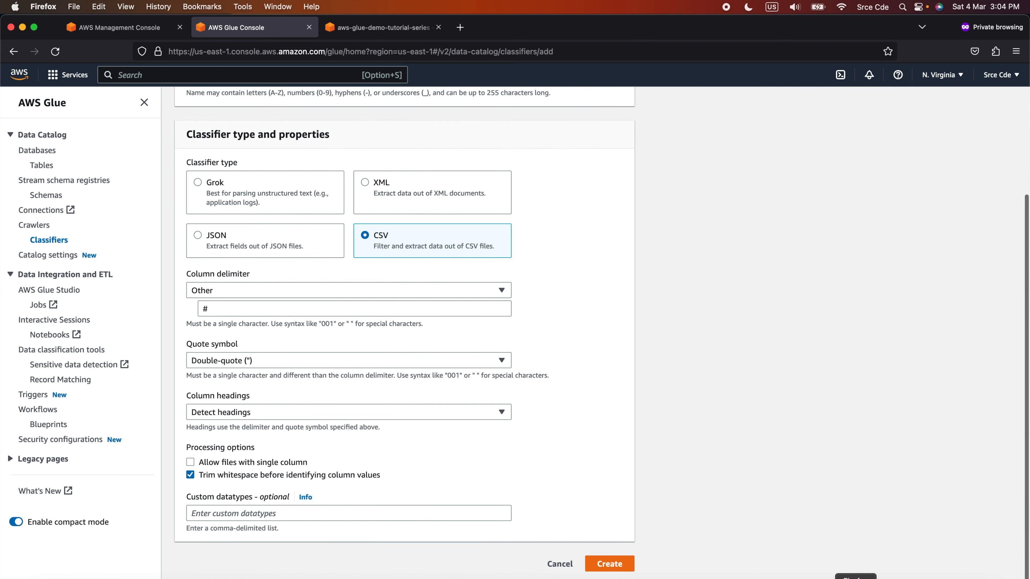
# Switch to Sublime Text, examine the double-quoted values in modified.csv, and return to the Glue console
pyautogui.press('super+Tab')
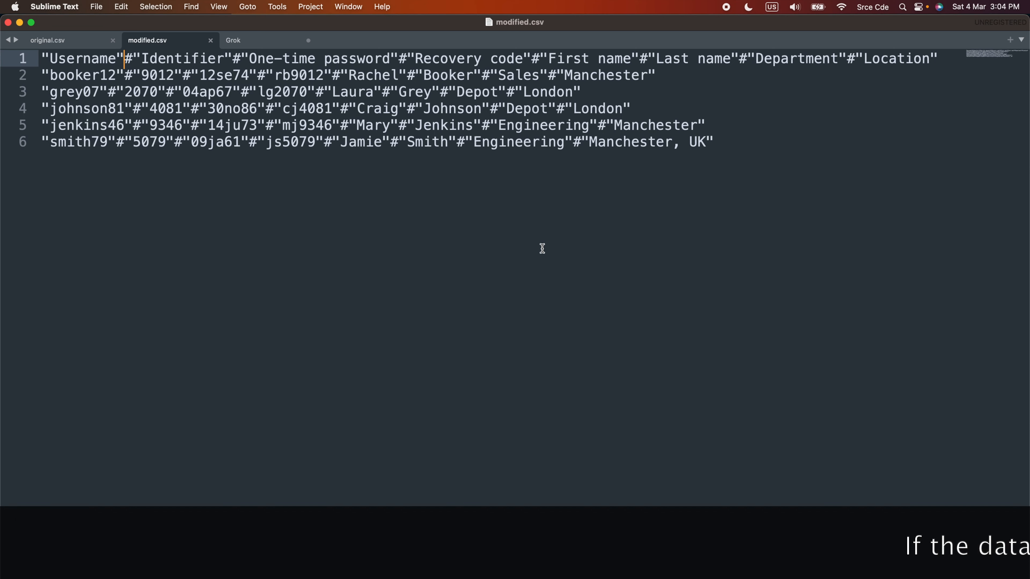
pyautogui.click(343, 214)
pyautogui.click(45, 59)
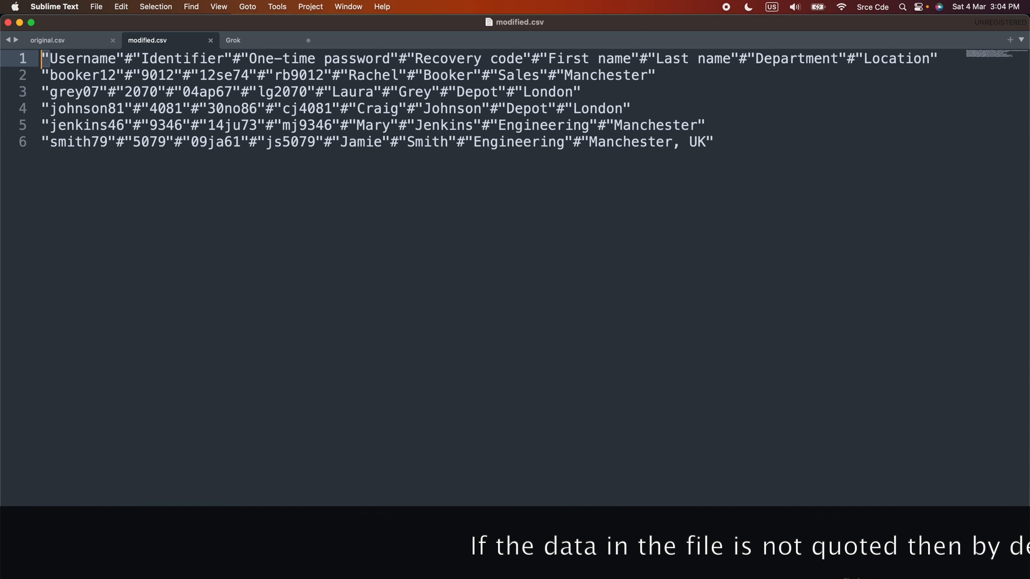
pyautogui.press('super+Tab')
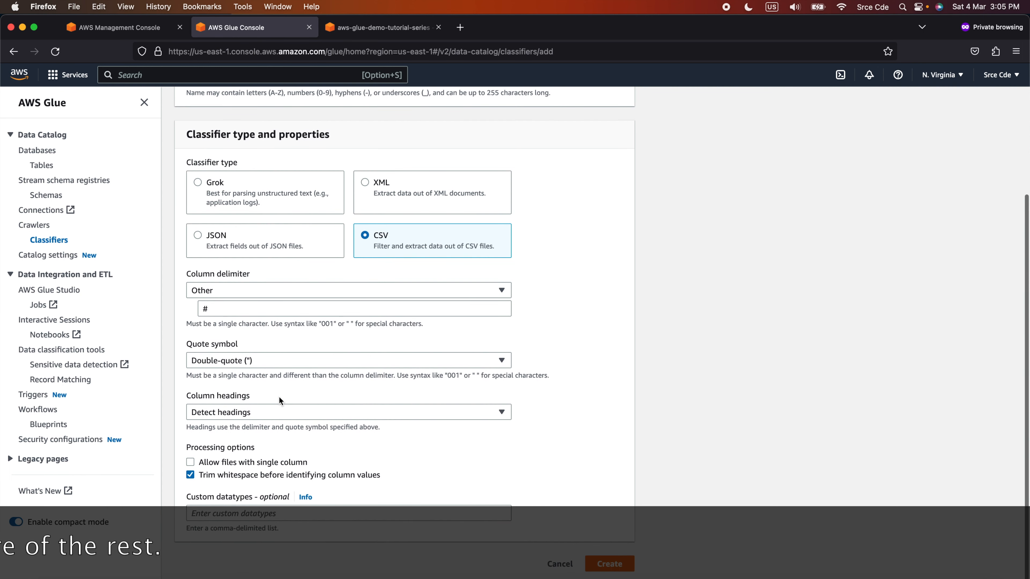
# Set the classifier's column headings option to Has headings and start editing its headings list
pyautogui.click(280, 413)
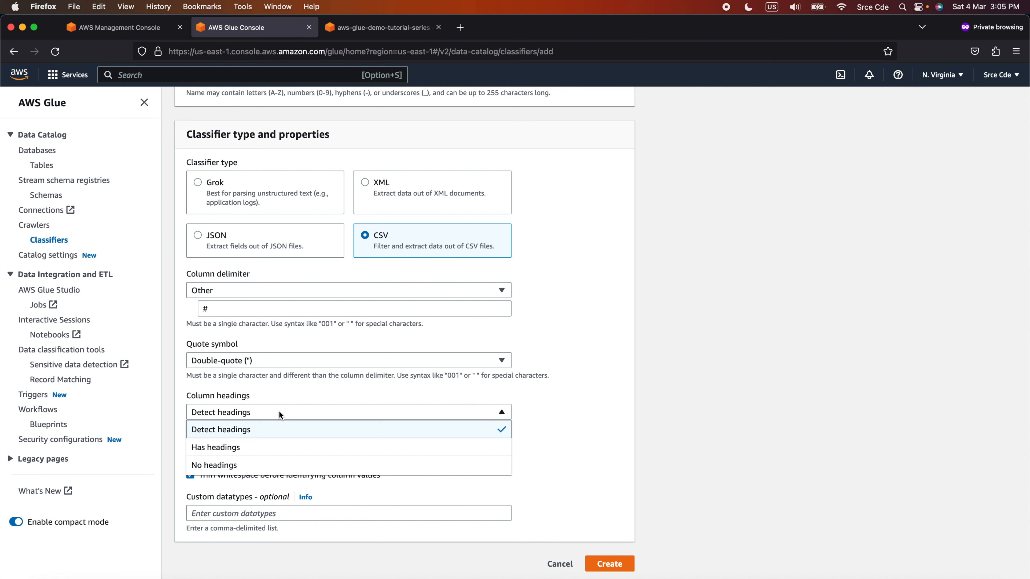
pyautogui.click(283, 429)
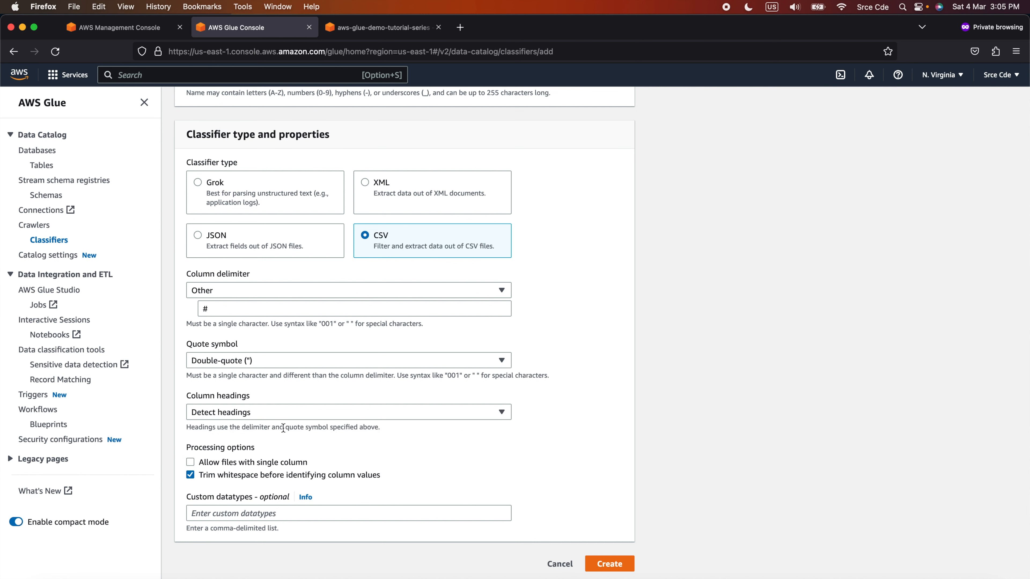
pyautogui.click(305, 409)
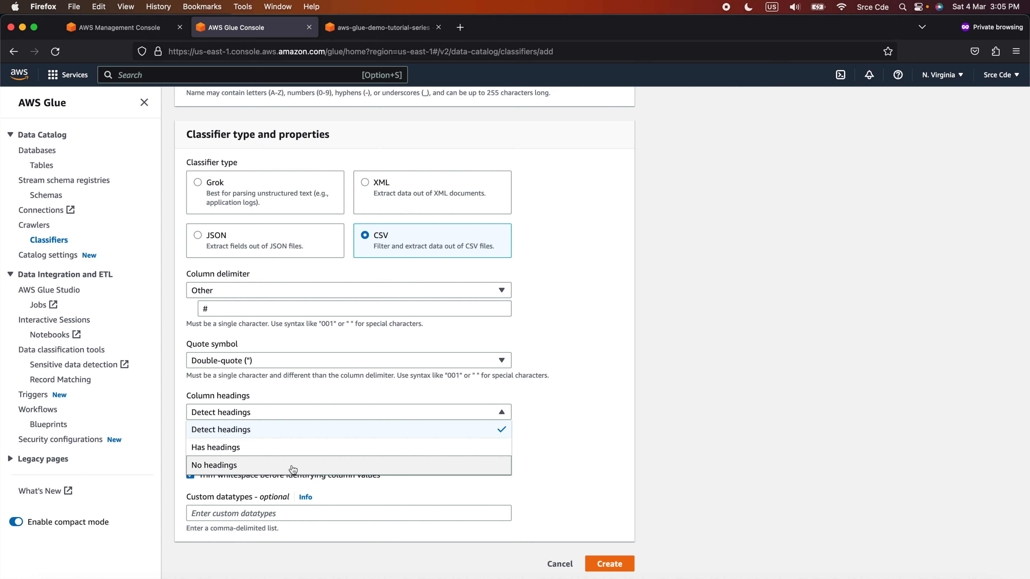
pyautogui.click(301, 447)
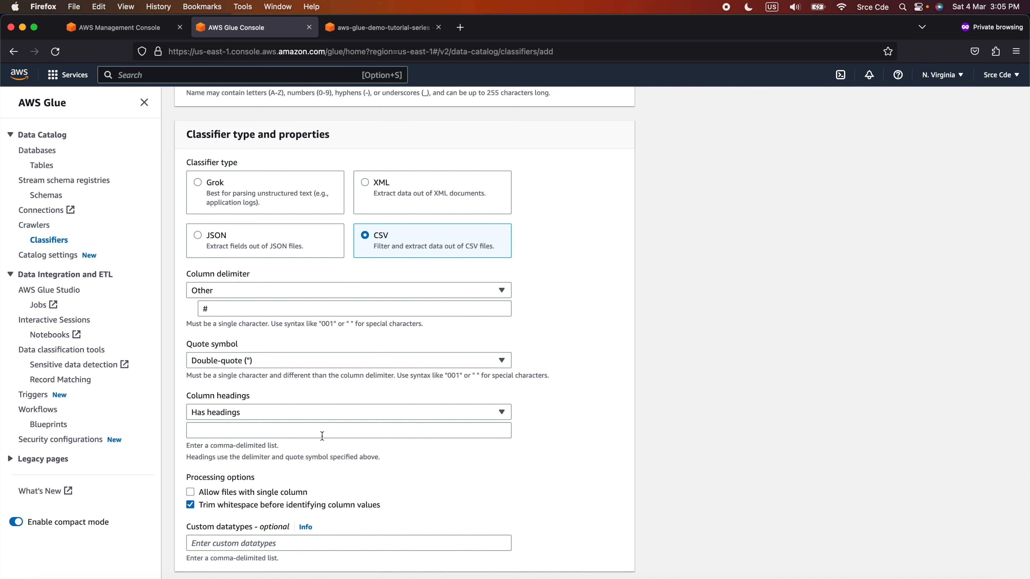
pyautogui.click(335, 426)
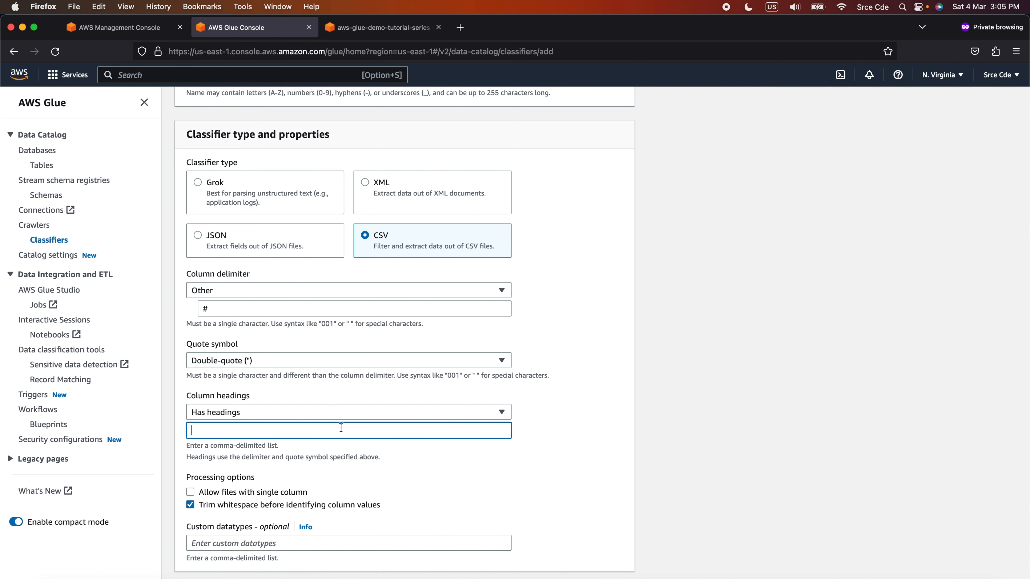
# In Sublime Text, copy the header row of original.csv into a new untitled file
pyautogui.click(819, 578)
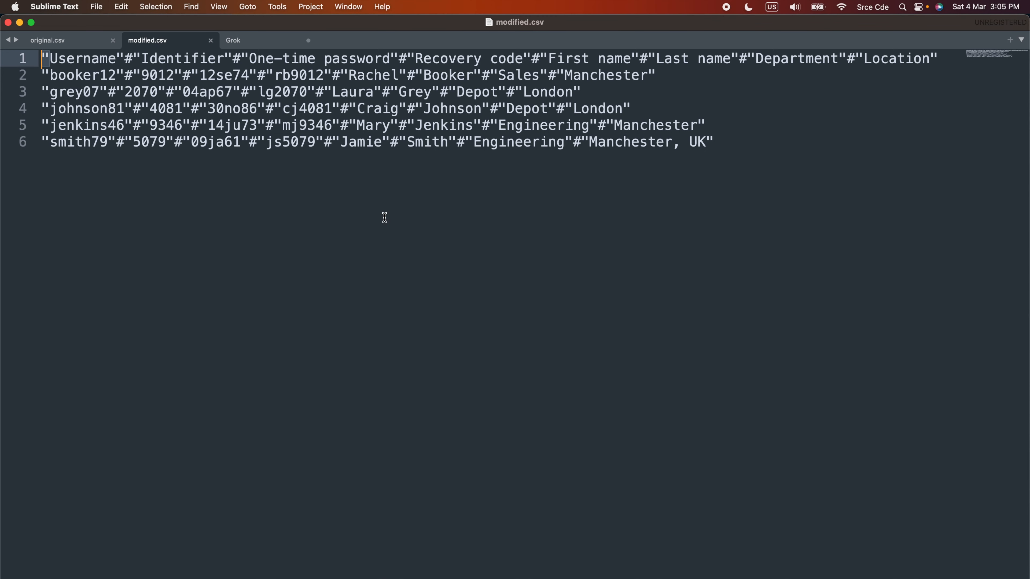
pyautogui.click(384, 217)
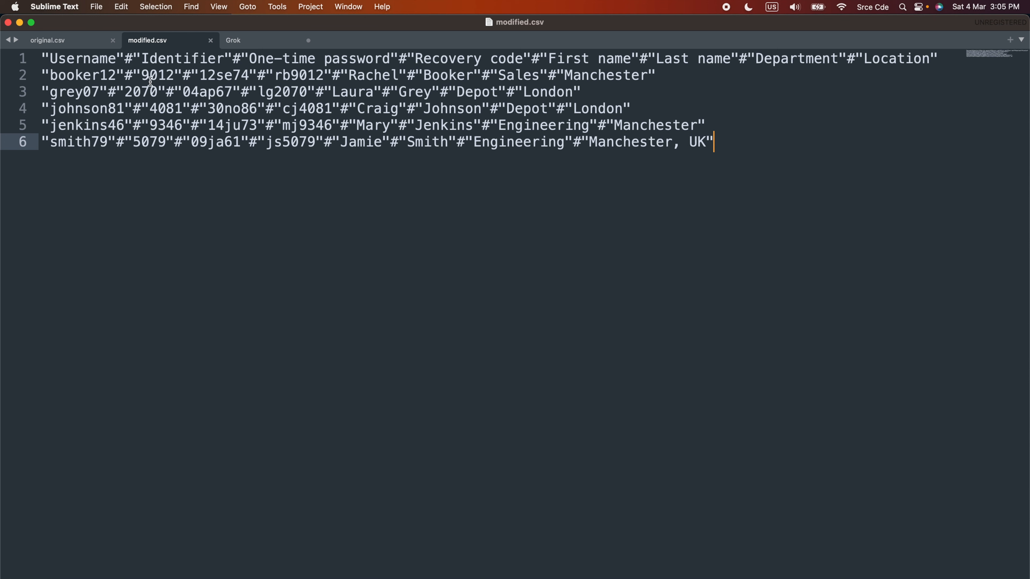
pyautogui.click(84, 45)
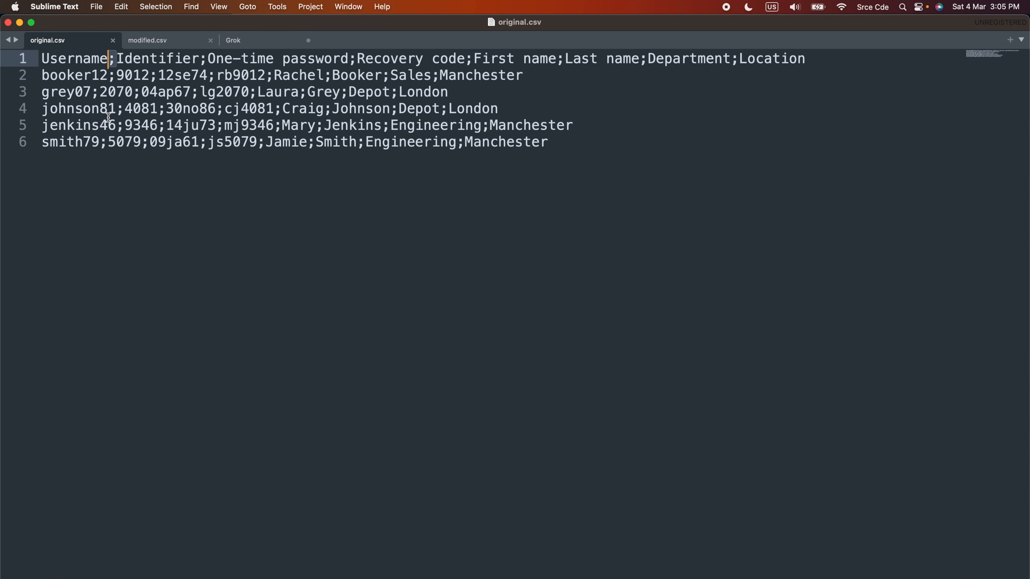
pyautogui.press('super+Left')
pyautogui.press('super+shift+Right')
pyautogui.press('super+c')
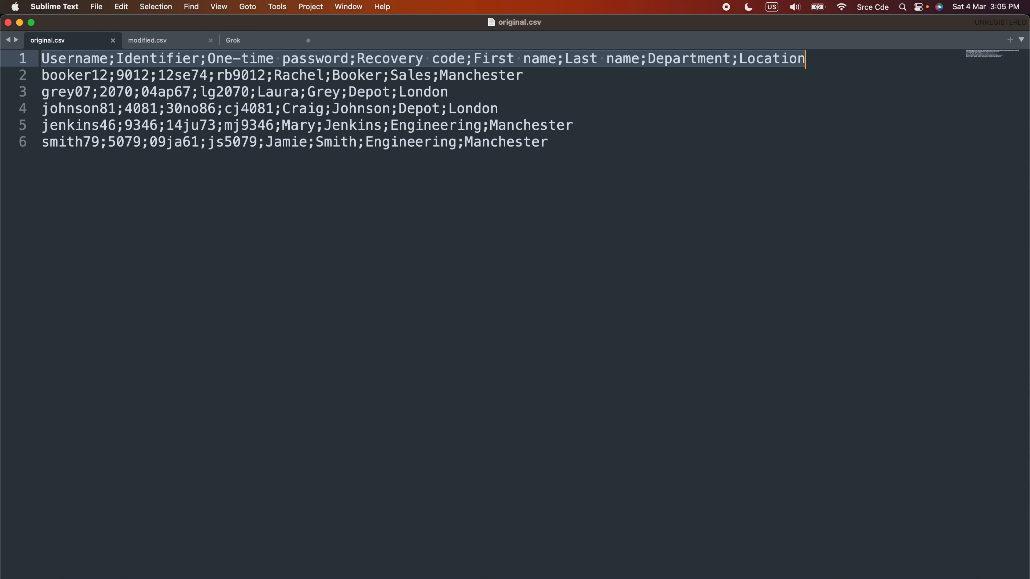
pyautogui.click(279, 218)
pyautogui.press('super+n')
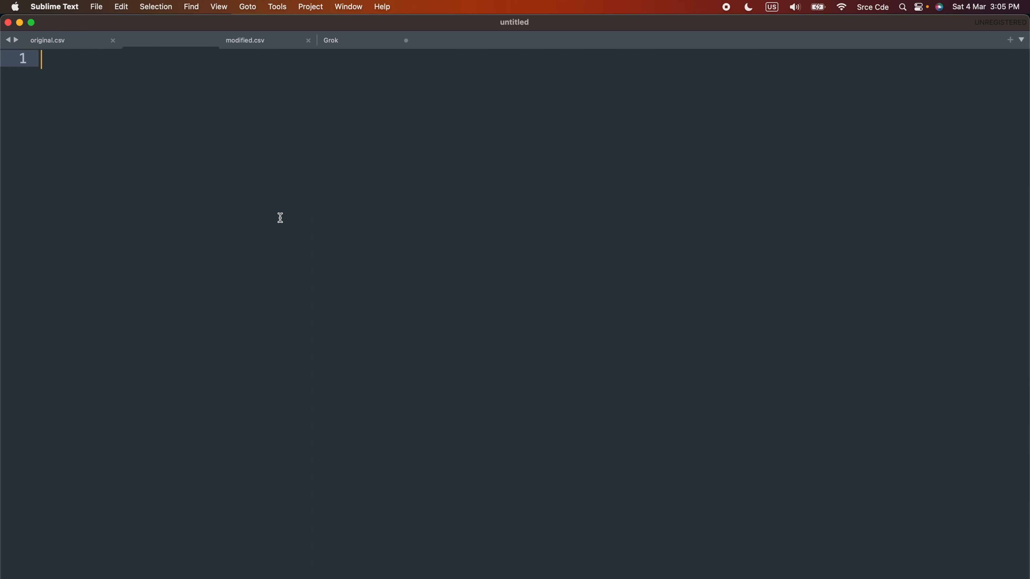
pyautogui.press('super+v')
# Replace every semicolon in the copied header row with a comma
pyautogui.click(115, 61)
pyautogui.hotkey('shift', 'Left')
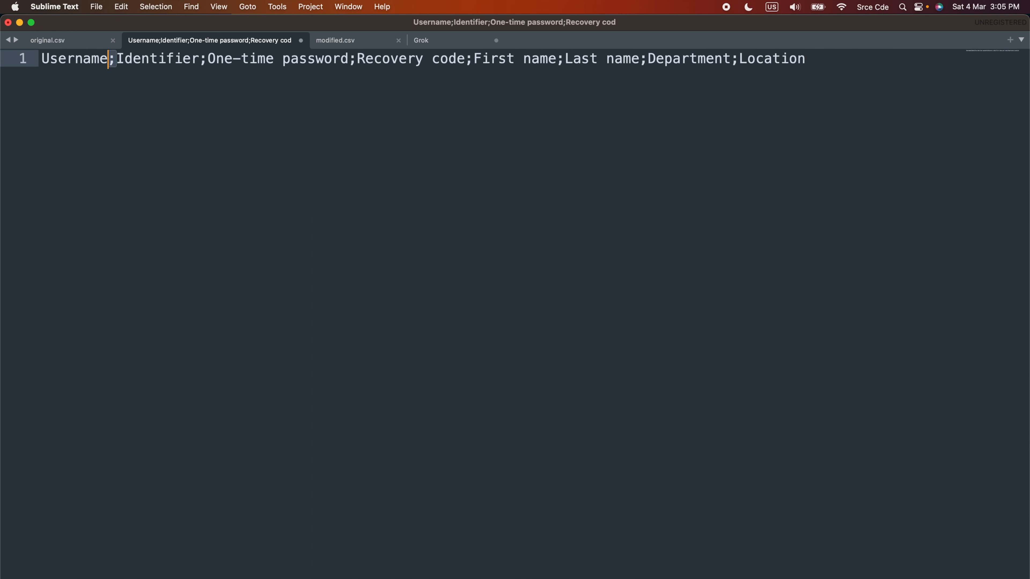
pyautogui.press('super+alt+f')
pyautogui.write(';')
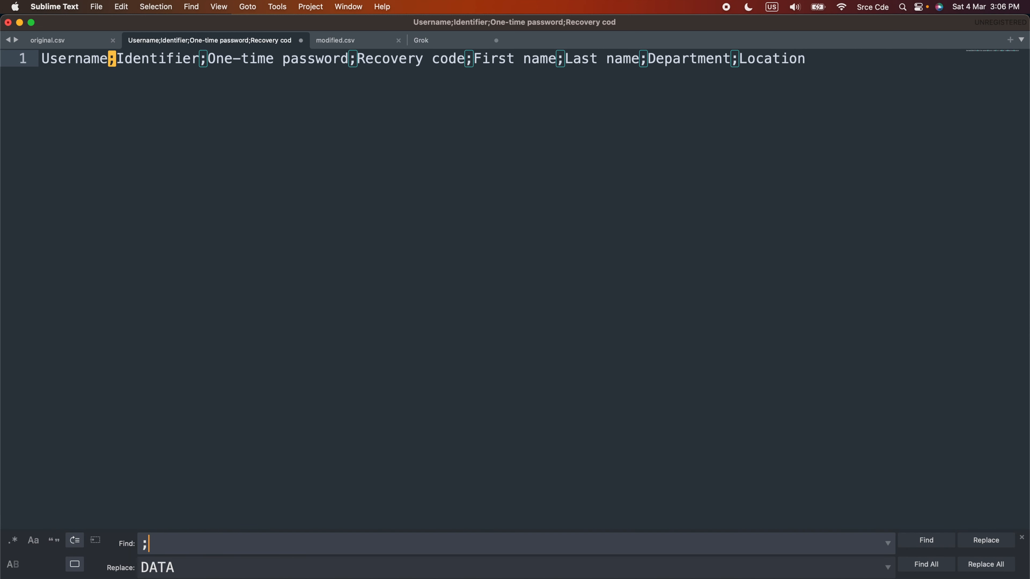
pyautogui.press('Tab')
pyautogui.press('super+a')
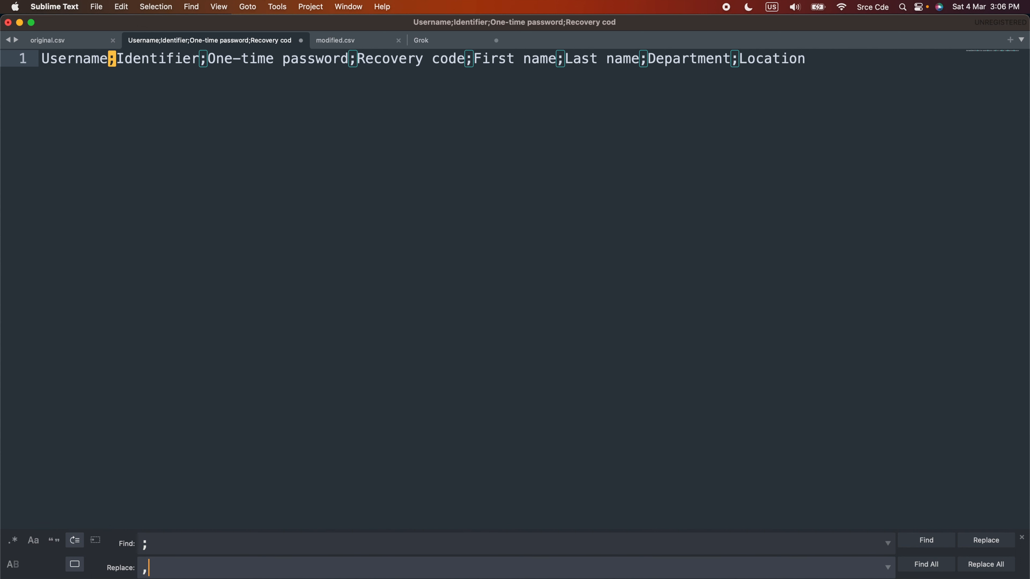
pyautogui.click(973, 567)
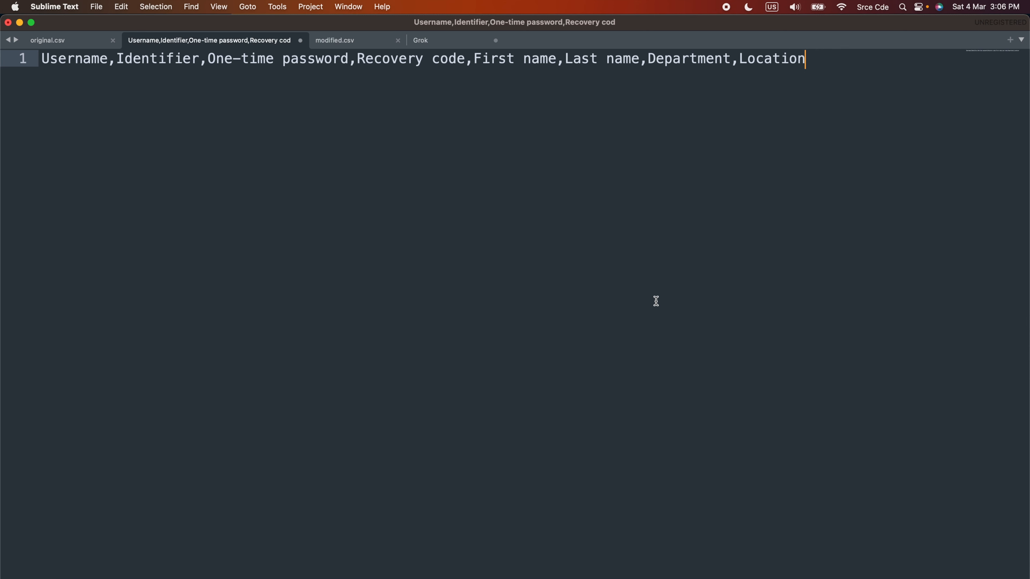
# Copy the comma-delimited header row from Username to Location into the Glue classifier's column headings list
pyautogui.press('super+a')
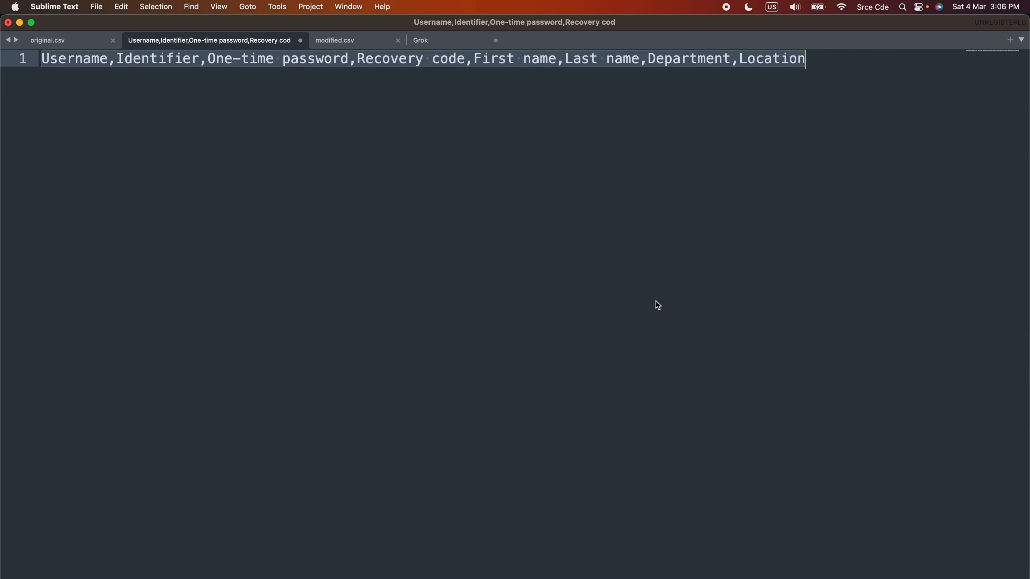
pyautogui.click(851, 575)
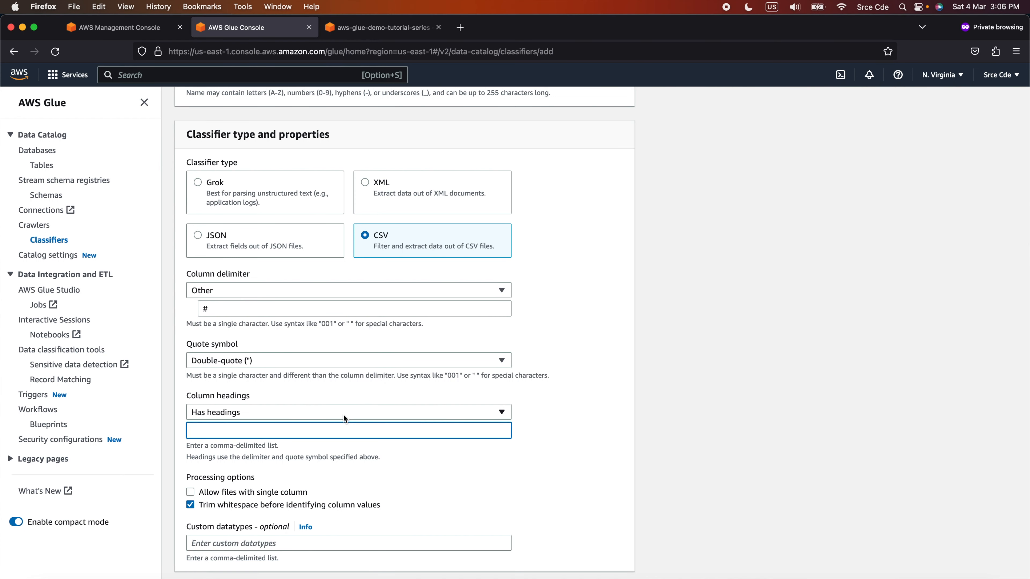
pyautogui.press('super+v')
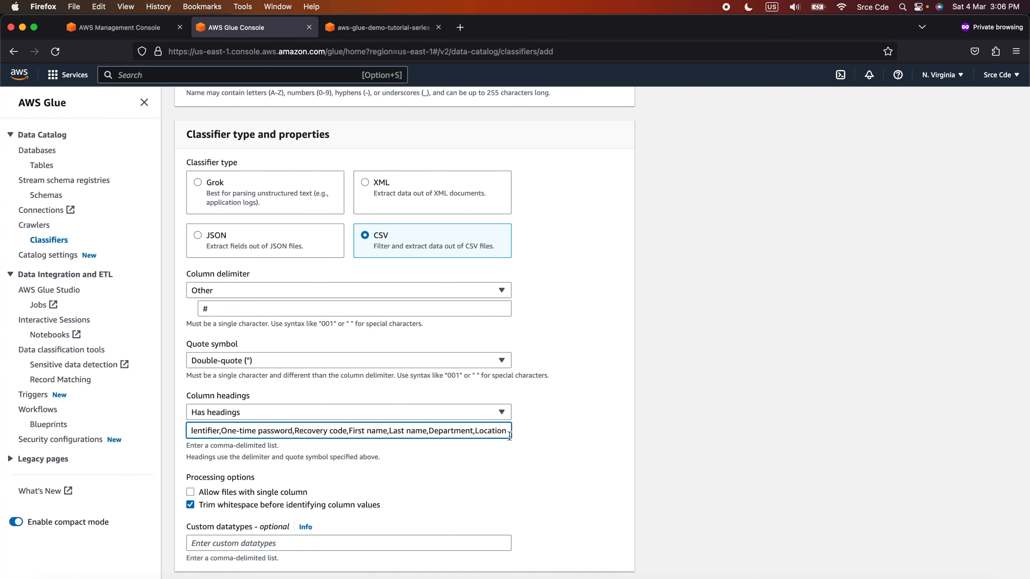
pyautogui.scroll(-1, 545, 456)
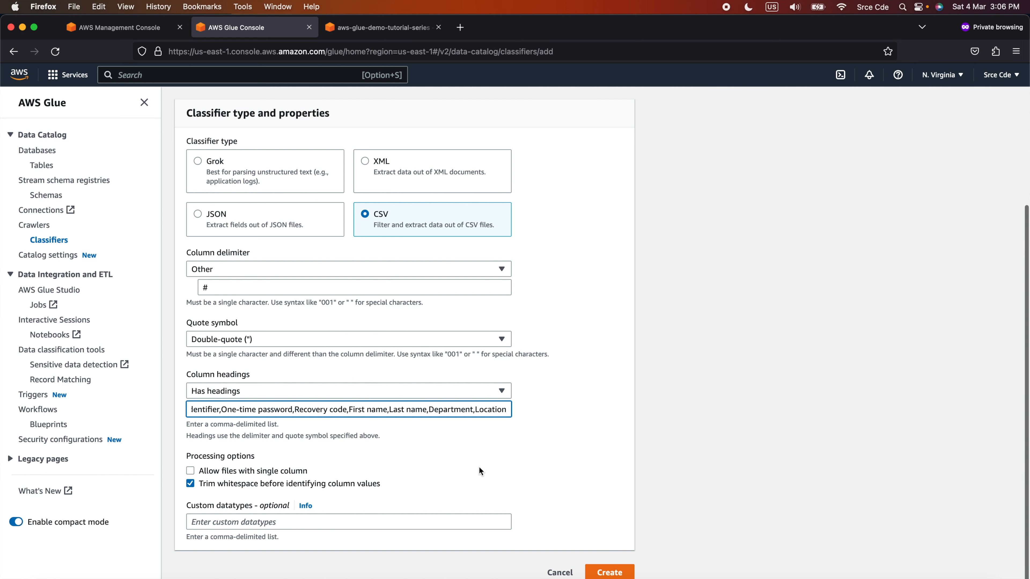
pyautogui.scroll(-1, 478, 466)
pyautogui.press('super+Left')
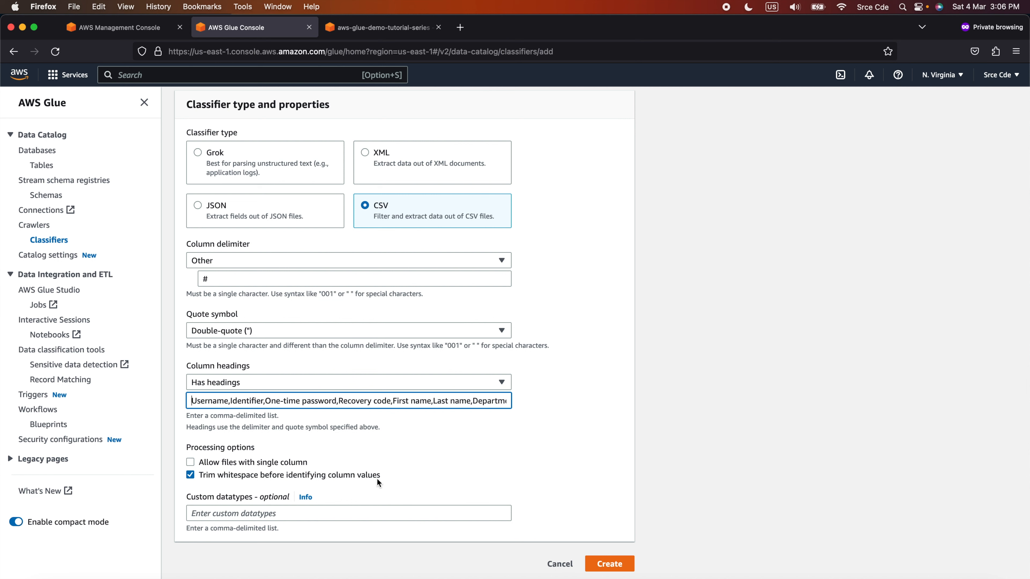
# In Sublime Text, start a custom datatype list two lines below the comma-delimited headings with "string,"
pyautogui.click(338, 509)
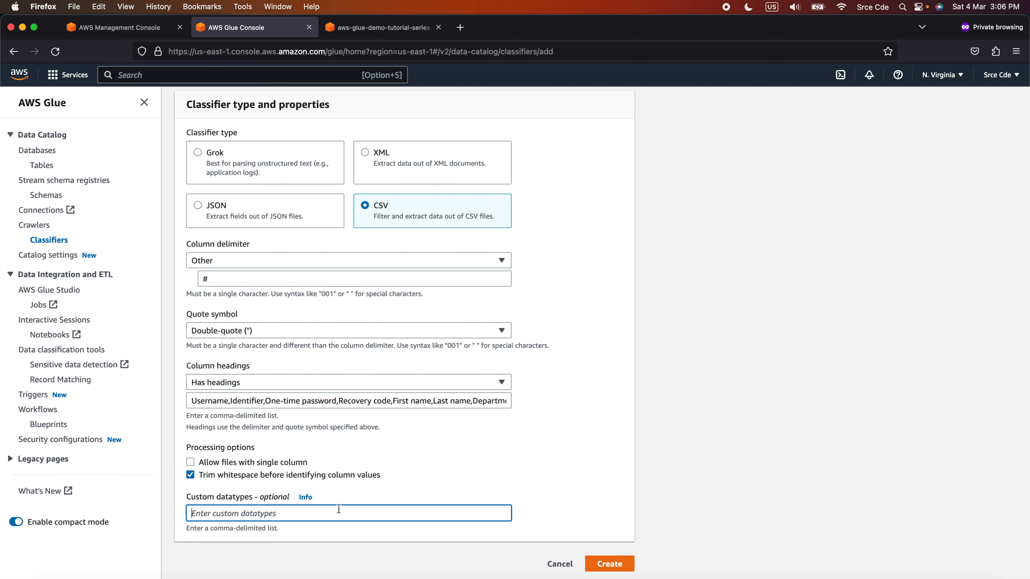
pyautogui.doubleClick(352, 400)
pyautogui.click(304, 511)
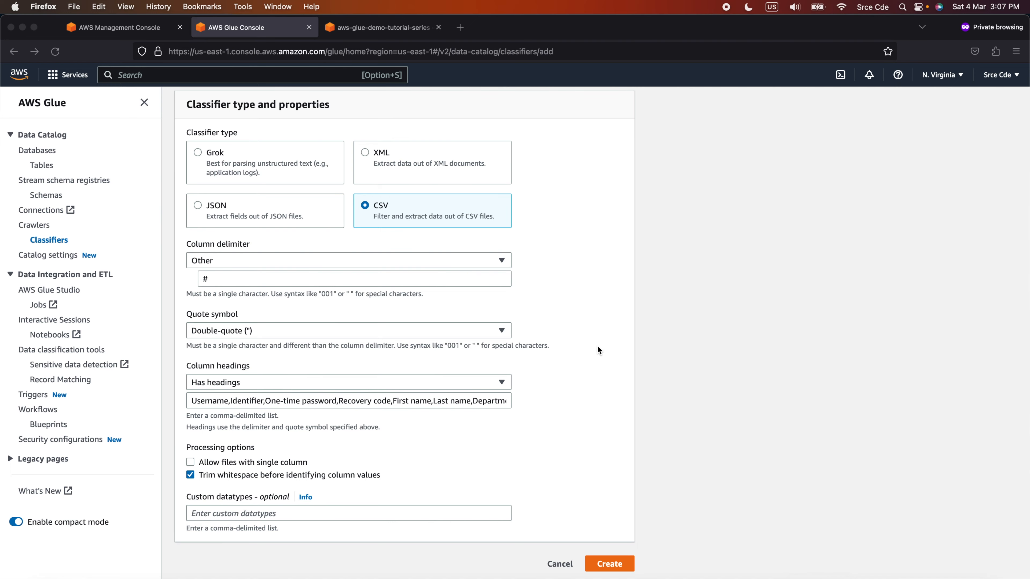
pyautogui.press('super+Tab')
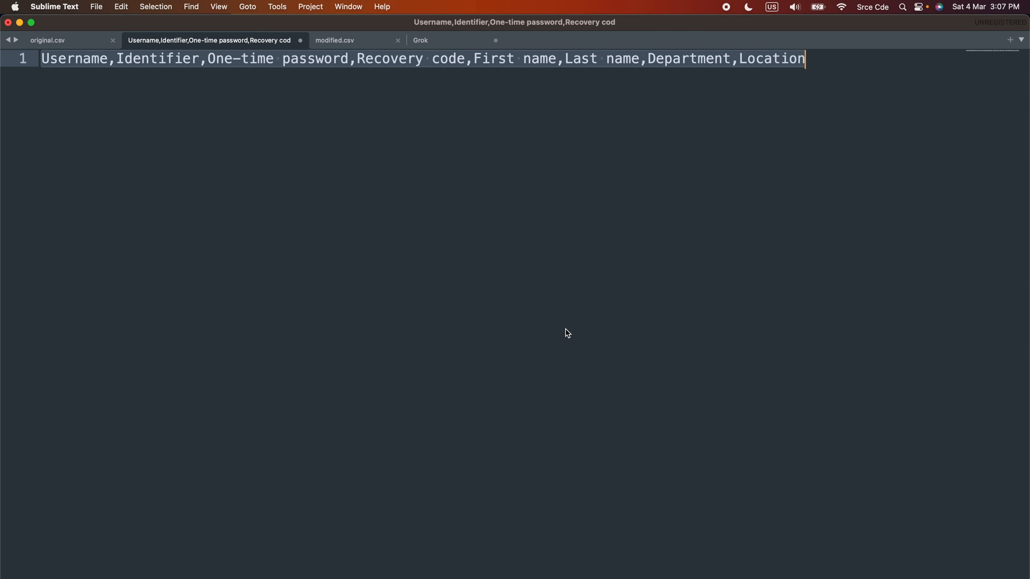
pyautogui.press('Left')
pyautogui.press('super+Right')
pyautogui.press('Return')
pyautogui.press('Return')
pyautogui.write('string,')
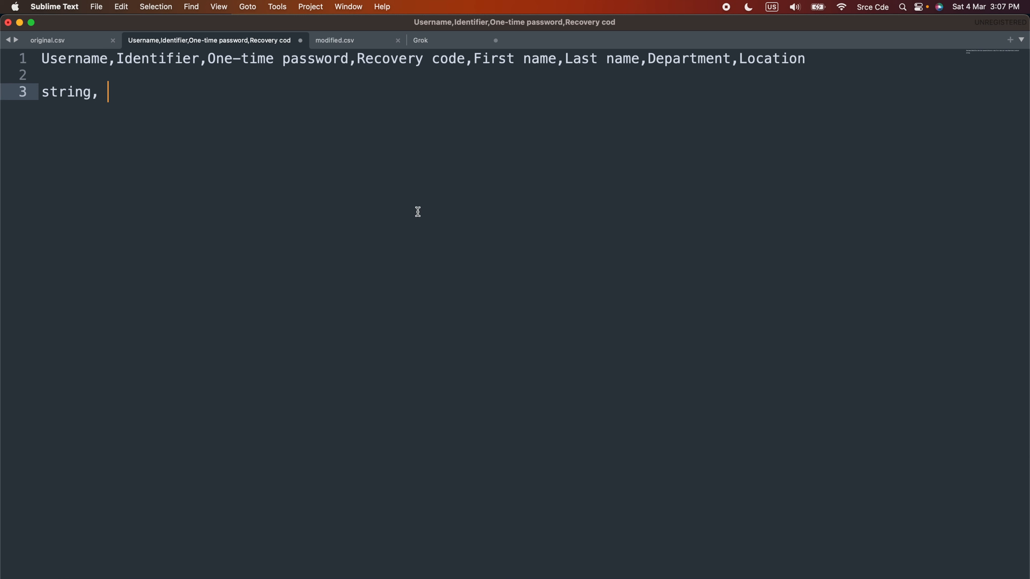
# Check the Identifier values in original.csv and add "int," to the datatype list without a space after the first comma
pyautogui.click(74, 48)
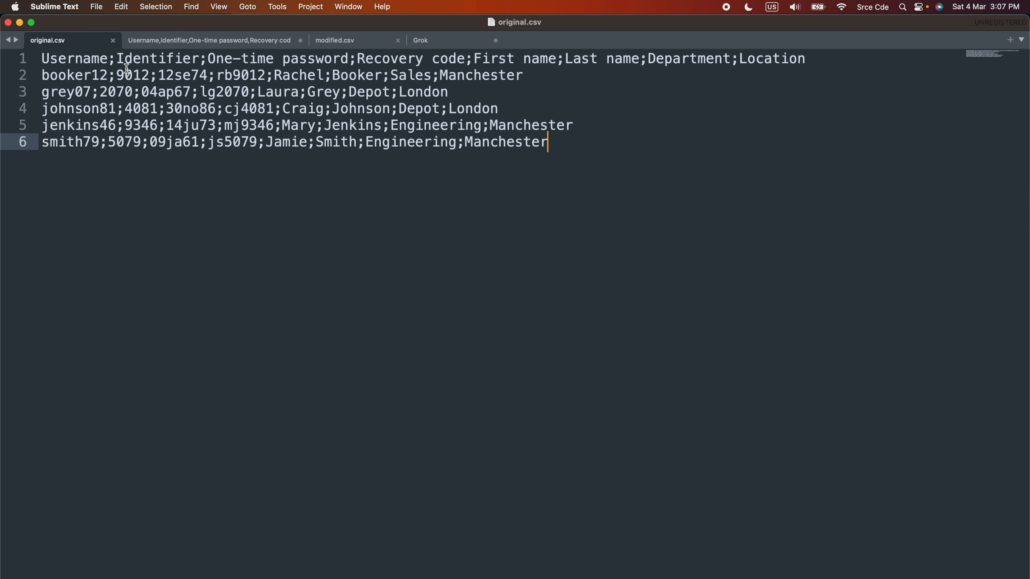
pyautogui.doubleClick(133, 75)
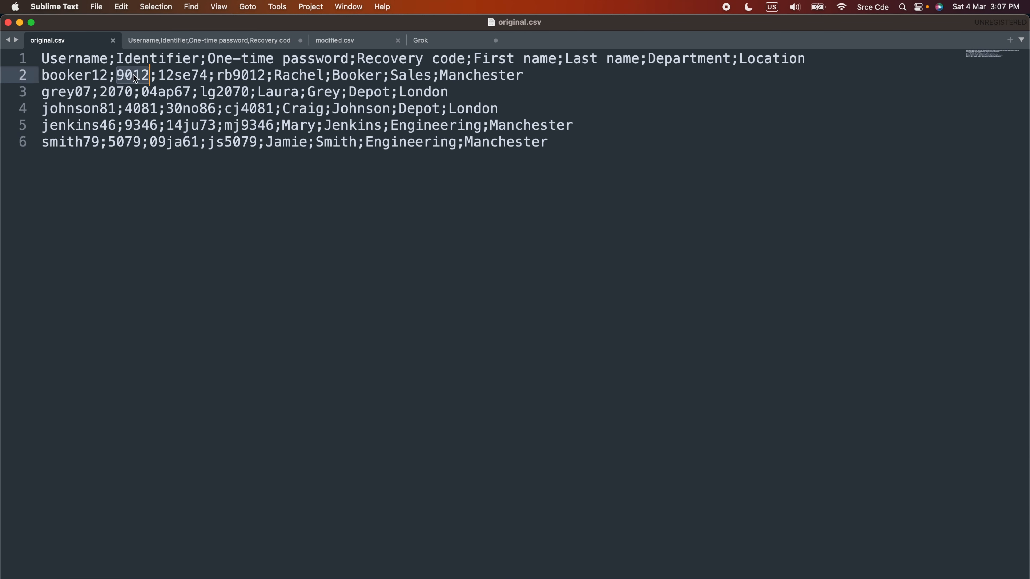
pyautogui.doubleClick(115, 95)
pyautogui.doubleClick(142, 111)
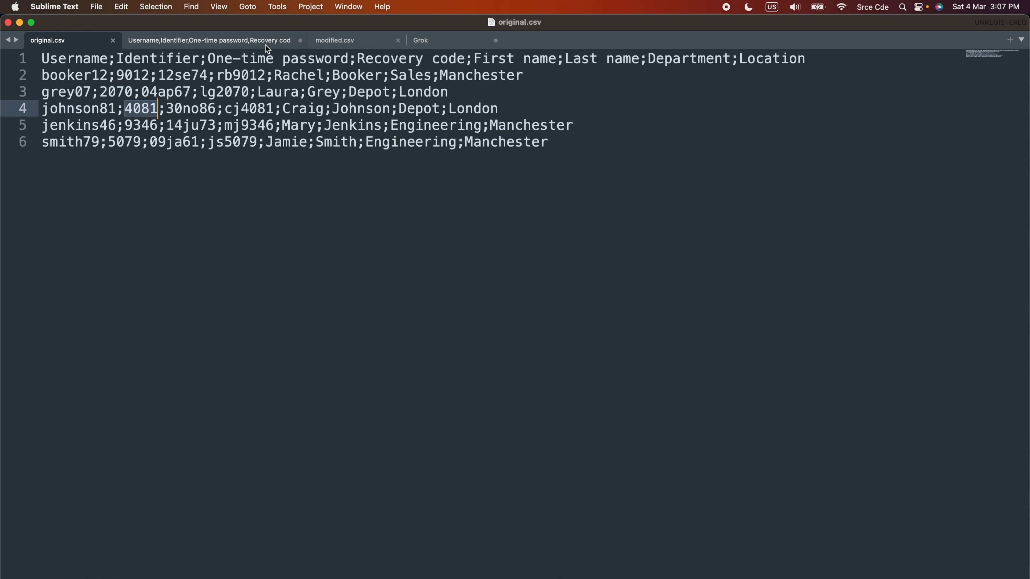
pyautogui.click(239, 46)
pyautogui.press('BackSpace')
pyautogui.write('int,')
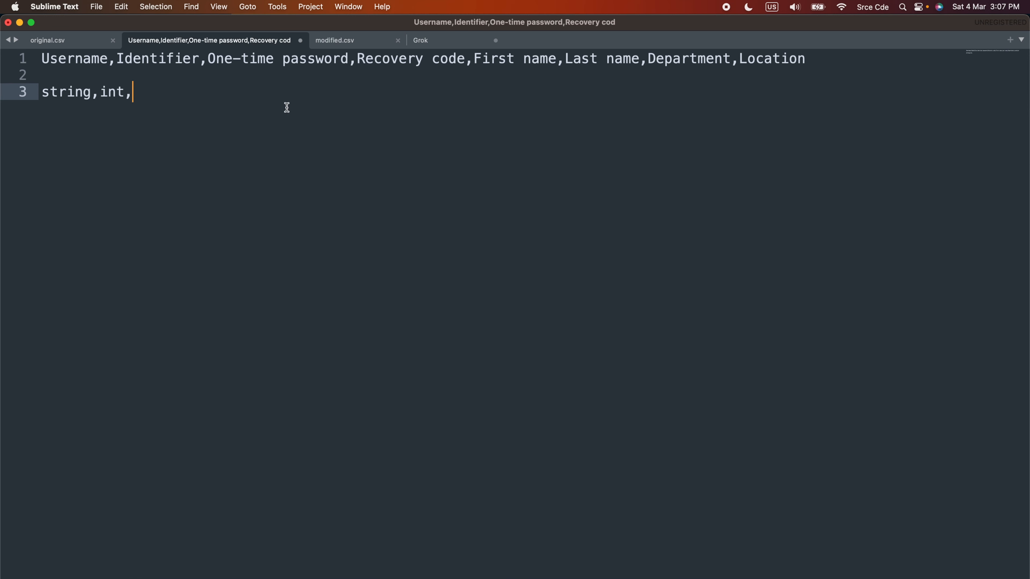
# Check the headings in original.csv and extend the datatype list with five "string," entries for One-time password through Department
pyautogui.click(72, 42)
pyautogui.doubleClick(165, 61)
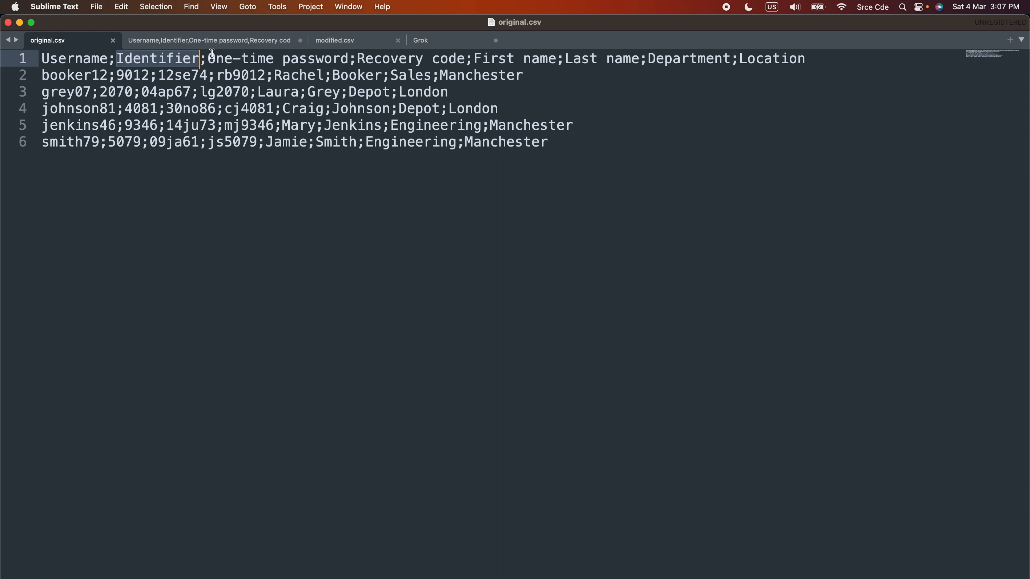
pyautogui.click(247, 40)
pyautogui.write('string,int,string,')
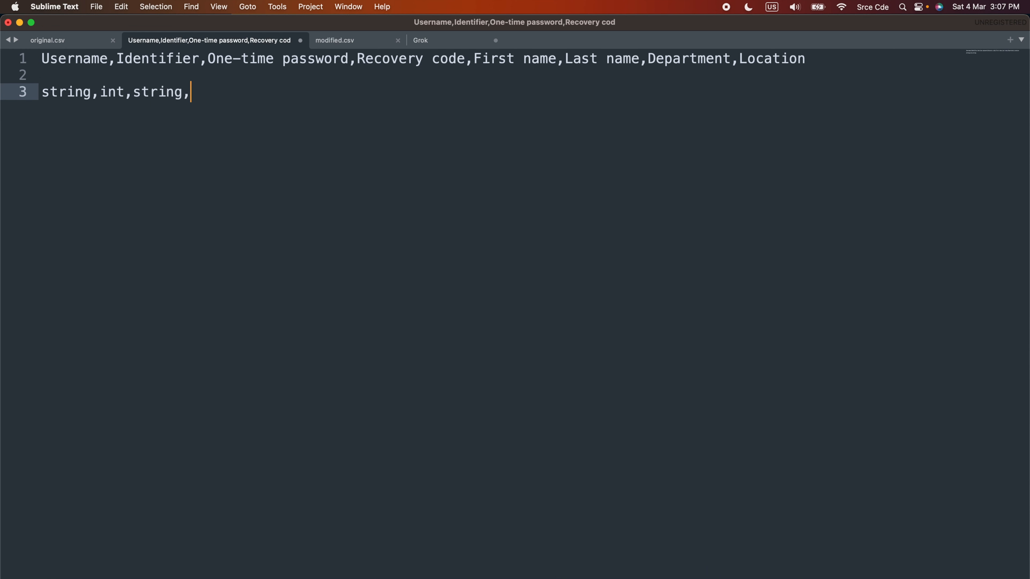
pyautogui.hotkey('alt', 'shift', 'Left')
pyautogui.press('super+c')
pyautogui.press('Right')
pyautogui.press('super+v')
pyautogui.press('super+v')
pyautogui.press('super+v')
pyautogui.press('super+v')
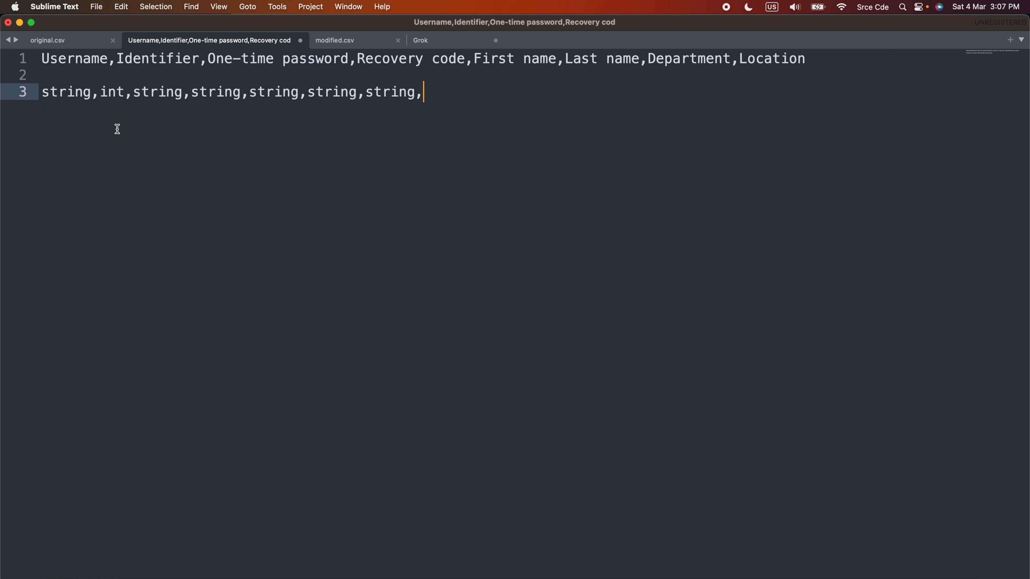
# Compare the headings from Username to Location one by one with the entries in the datatype list below them
pyautogui.click(84, 59)
pyautogui.click(174, 58)
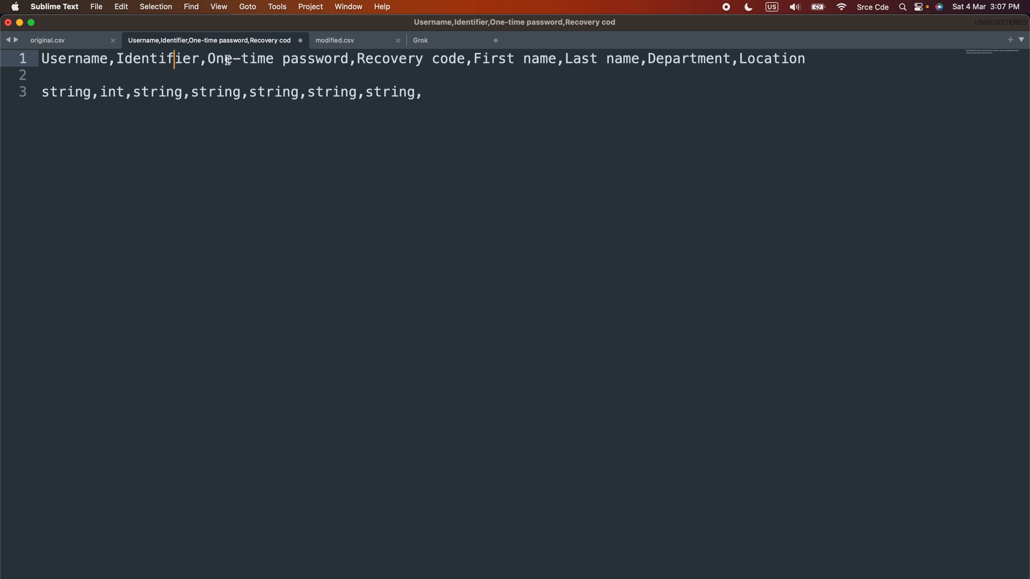
pyautogui.click(283, 61)
pyautogui.click(422, 62)
pyautogui.click(539, 62)
pyautogui.click(630, 63)
pyautogui.click(682, 63)
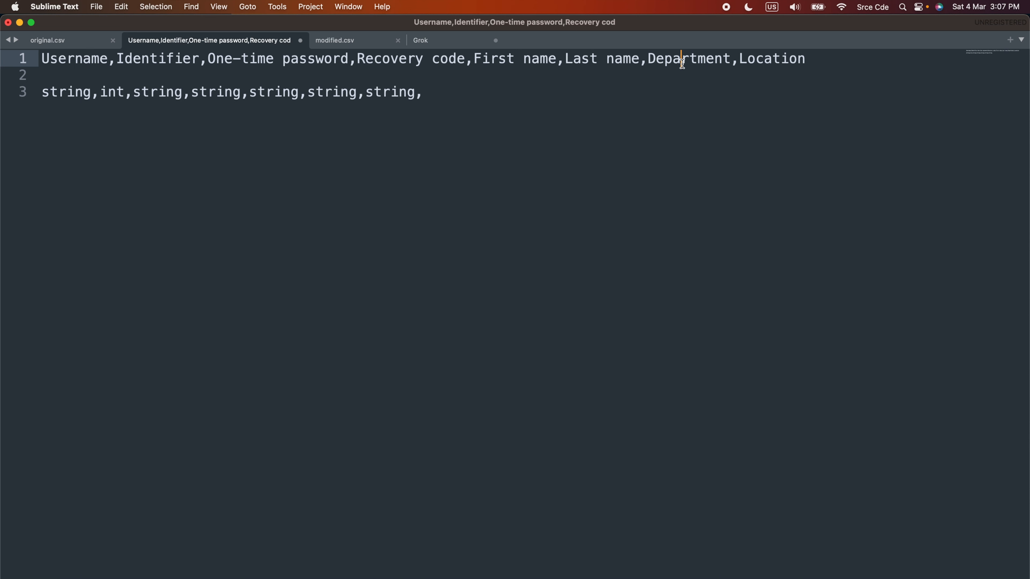
pyautogui.click(769, 72)
pyautogui.click(85, 89)
pyautogui.click(105, 92)
pyautogui.click(167, 102)
pyautogui.click(212, 90)
pyautogui.click(273, 95)
pyautogui.click(330, 93)
pyautogui.click(387, 93)
# Add the final "string" entry for Location and copy the datatype list, without a trailing comma, into the Glue classifier's custom datatypes
pyautogui.click(474, 93)
pyautogui.press('super+v')
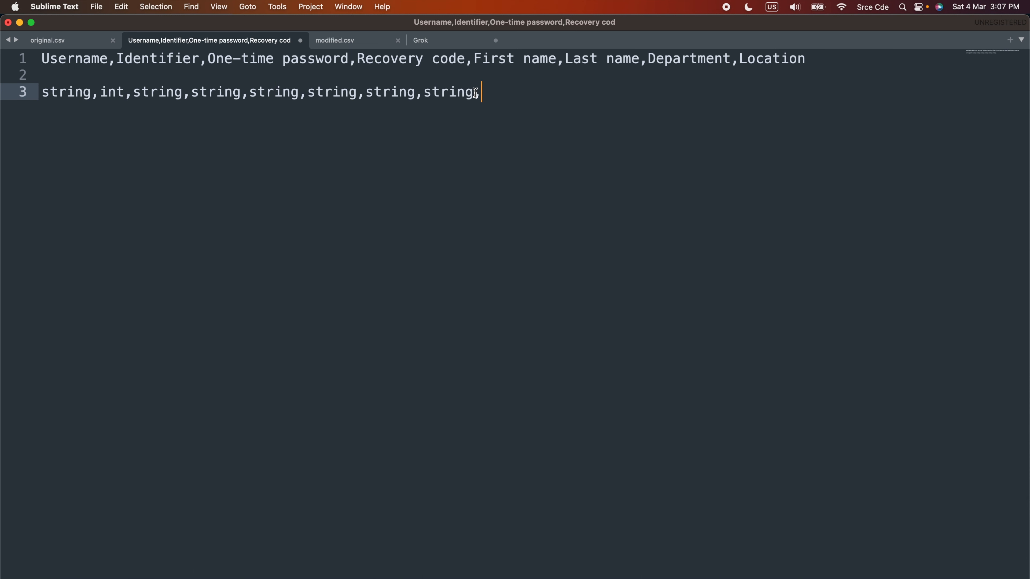
pyautogui.press('super+shift+Left')
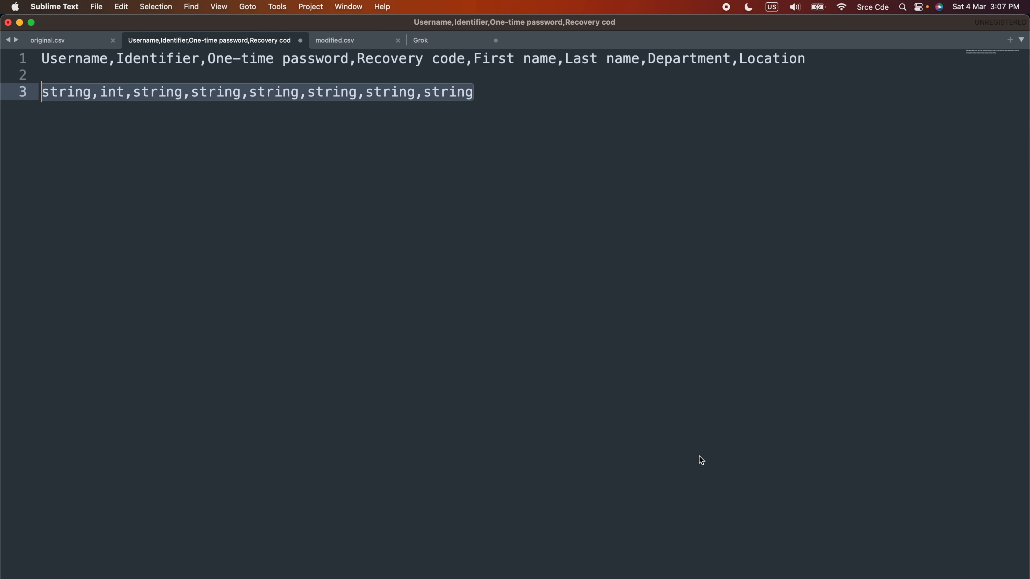
pyautogui.press('super+Tab')
pyautogui.press('super+v')
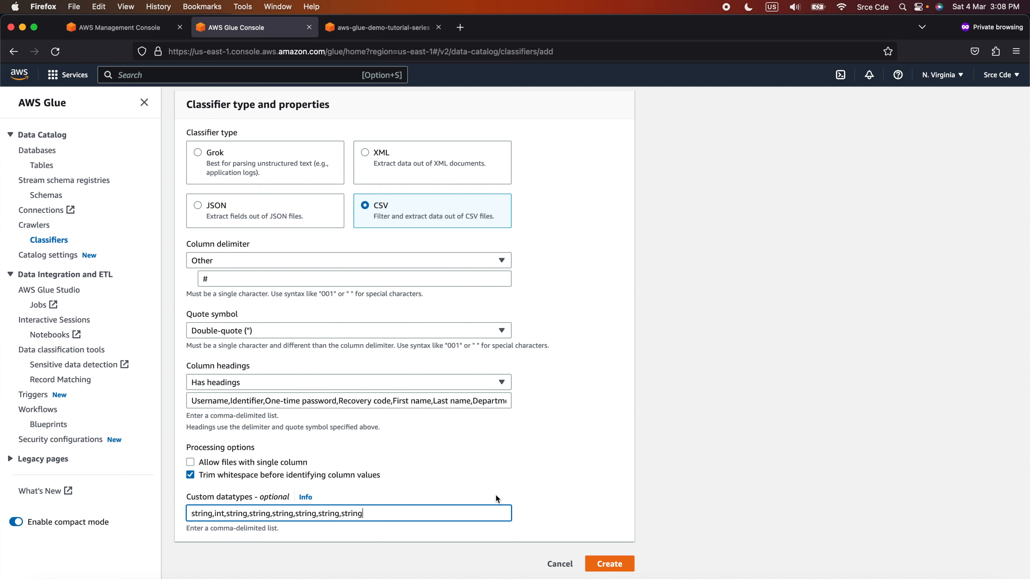
# Review the supported CSV datatypes in the help information for custom datatypes and close it
pyautogui.click(307, 500)
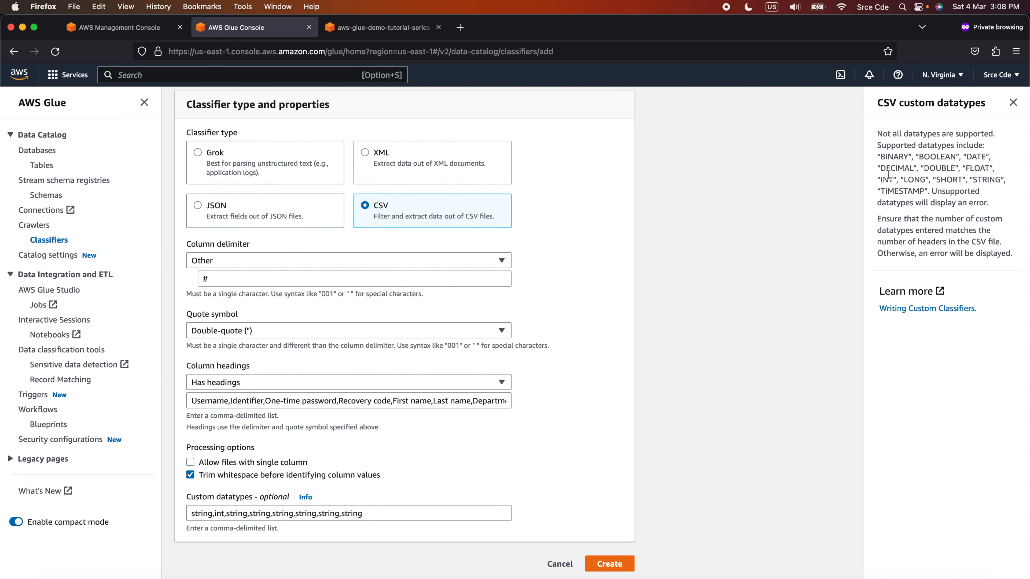
pyautogui.moveTo(880, 157); pyautogui.dragTo(928, 192)
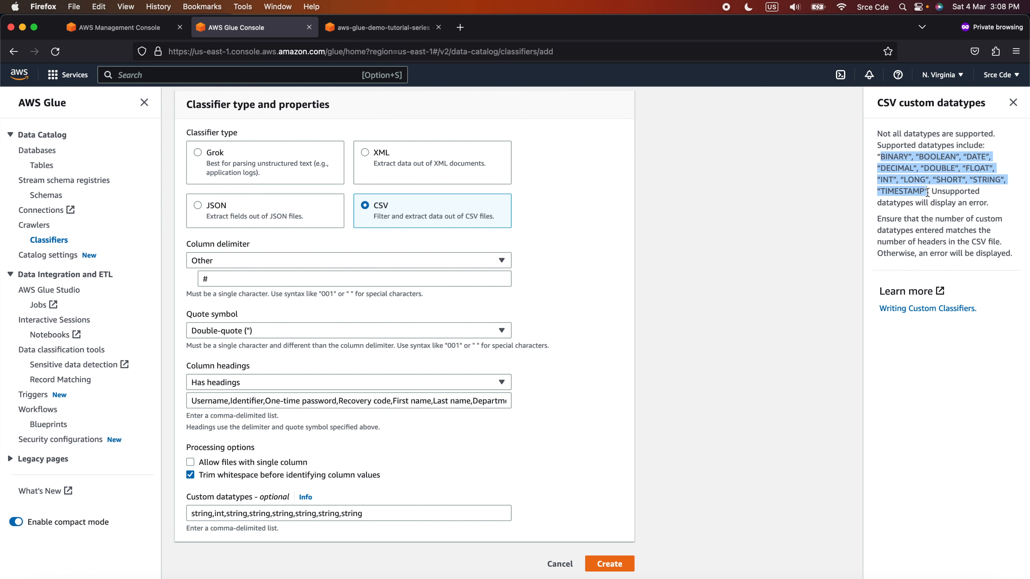
pyautogui.click(1014, 102)
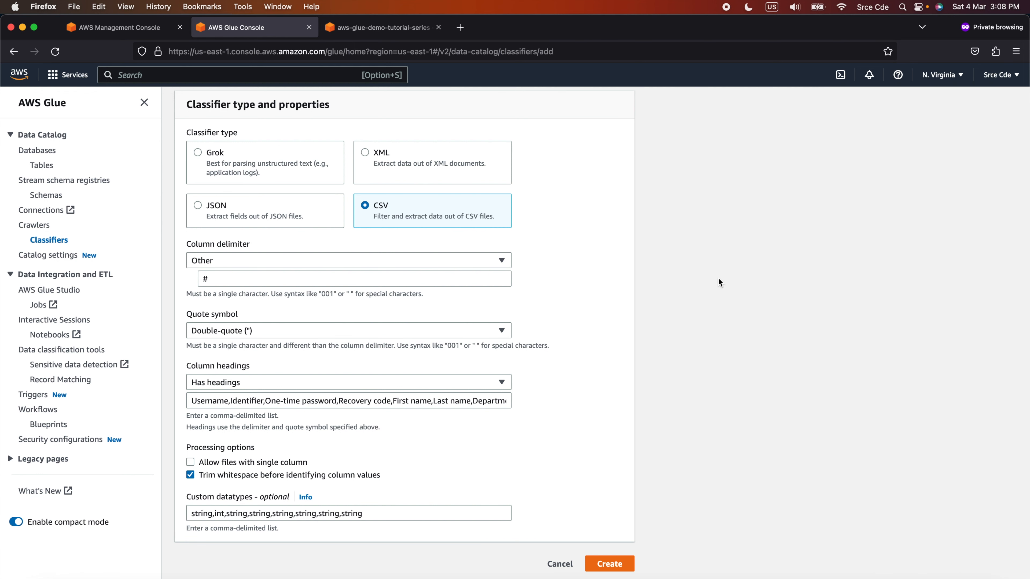
# Check the completed CSV classifier settings and create the classifier
pyautogui.scroll(5, 578, 359)
pyautogui.scroll(-5, 578, 364)
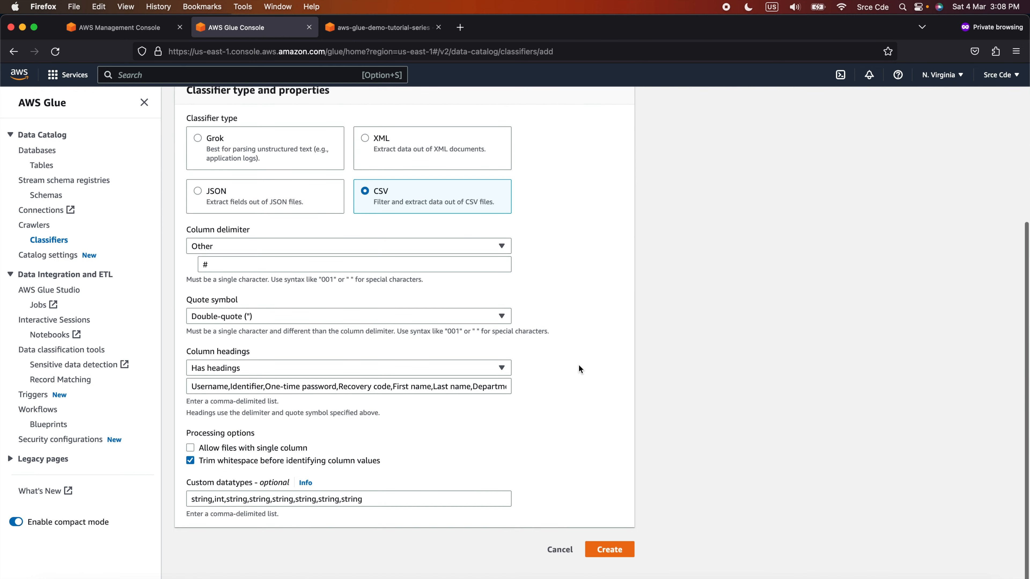
pyautogui.click(628, 564)
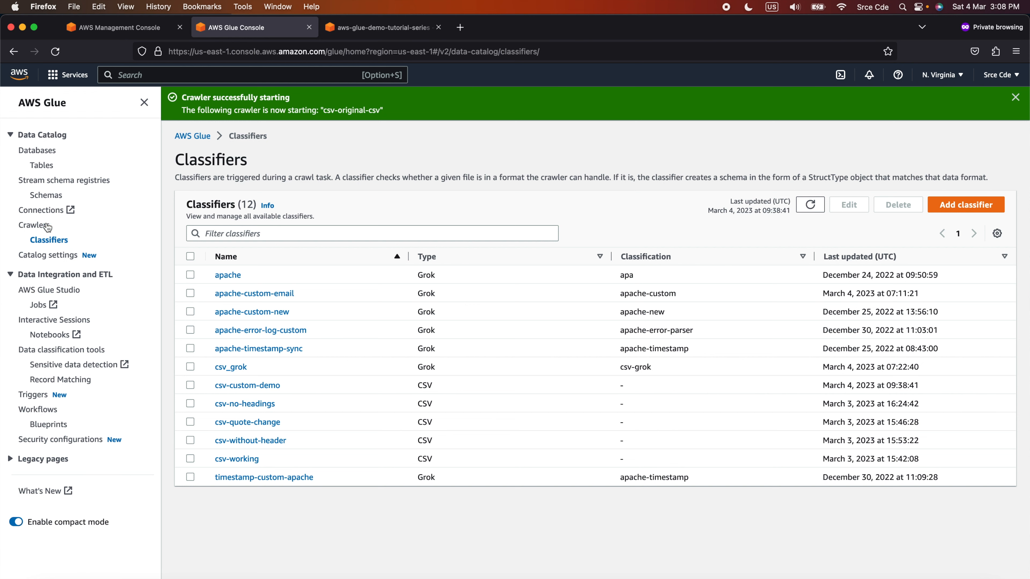
# Start a new Glue crawler named custom-csv-class and proceed to its data sources and classifiers
pyautogui.click(38, 227)
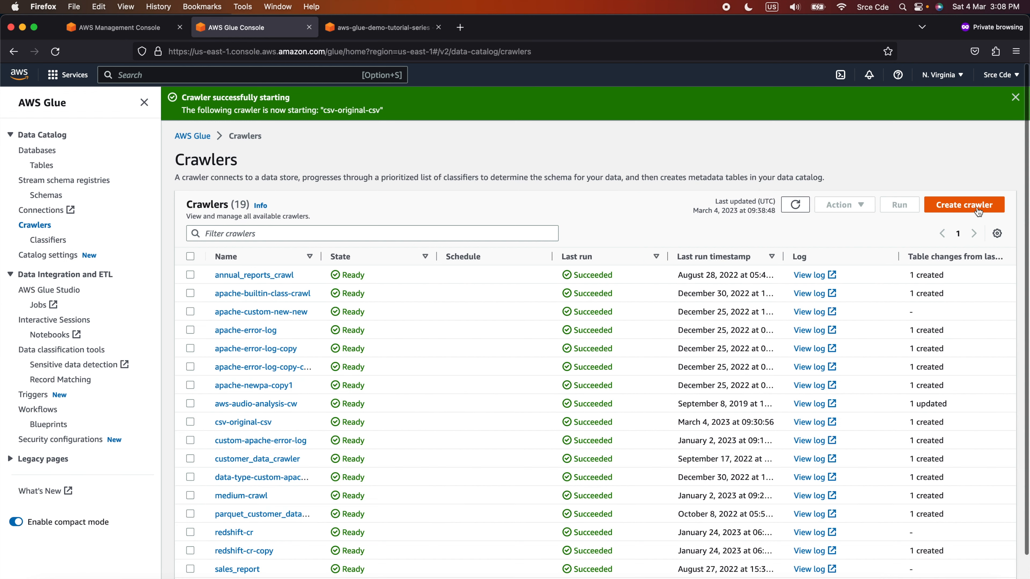
pyautogui.click(975, 207)
pyautogui.click(396, 234)
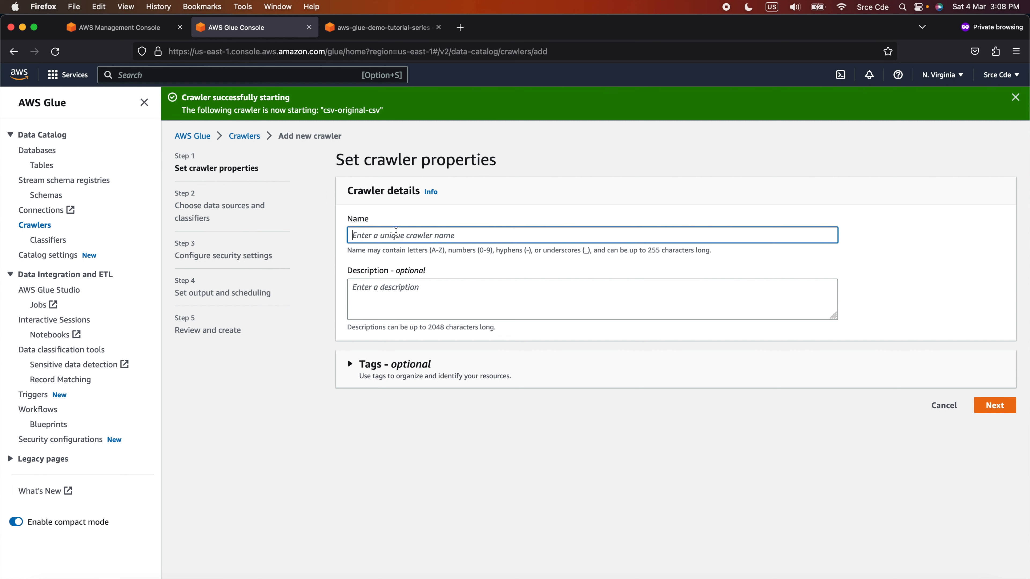
pyautogui.write('custom-csv-class')
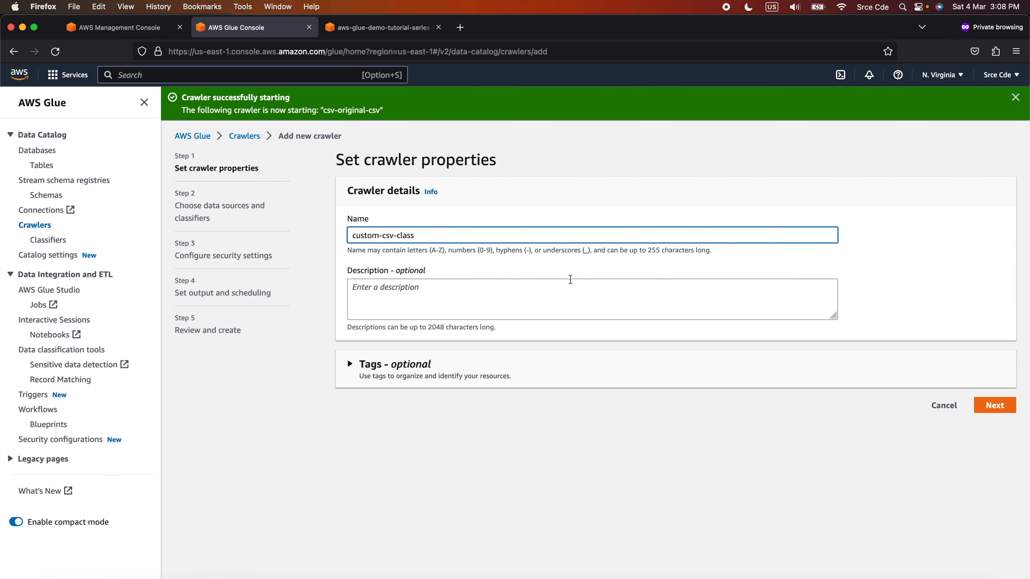
pyautogui.click(1001, 405)
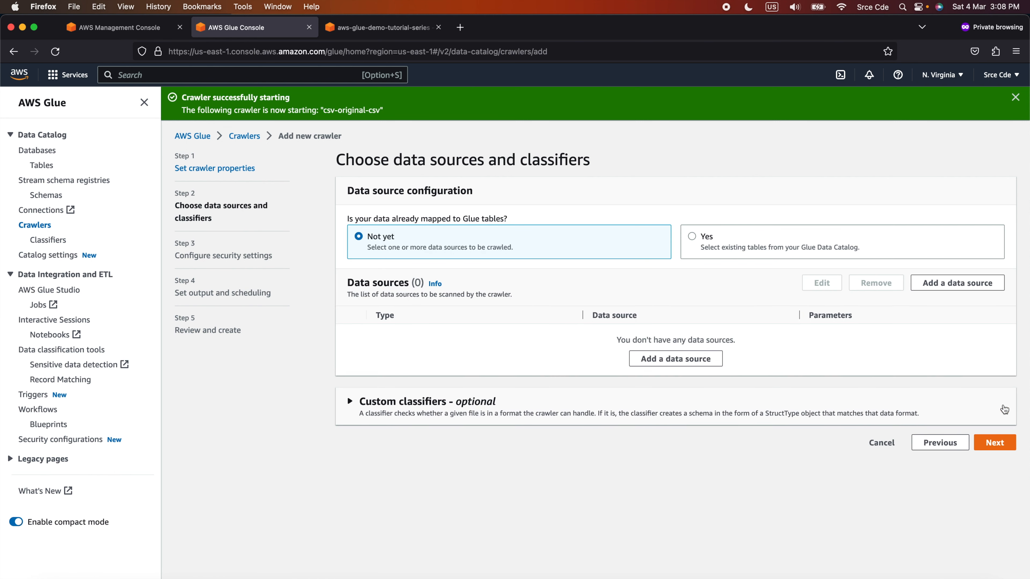
# Start an S3 data source for the crawler and fill its S3 path with the URI copied from modified.csv in the S3 bucket
pyautogui.click(662, 359)
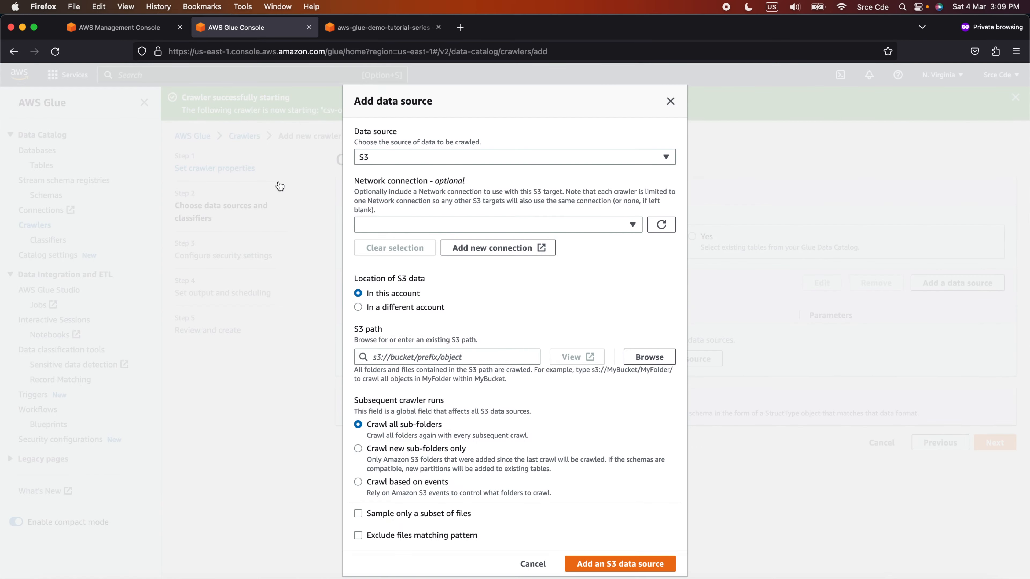
pyautogui.click(365, 28)
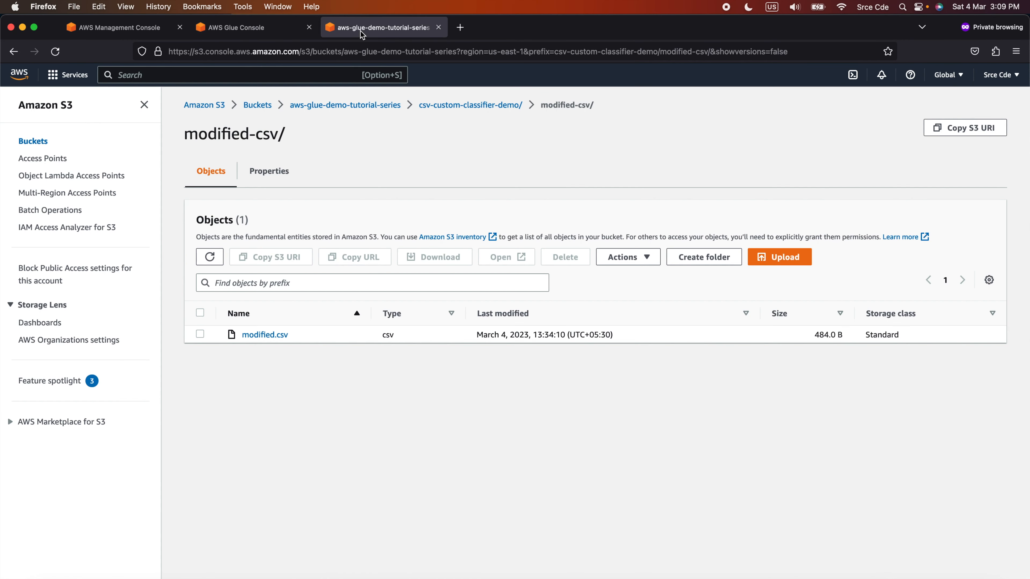
pyautogui.click(200, 335)
pyautogui.click(282, 265)
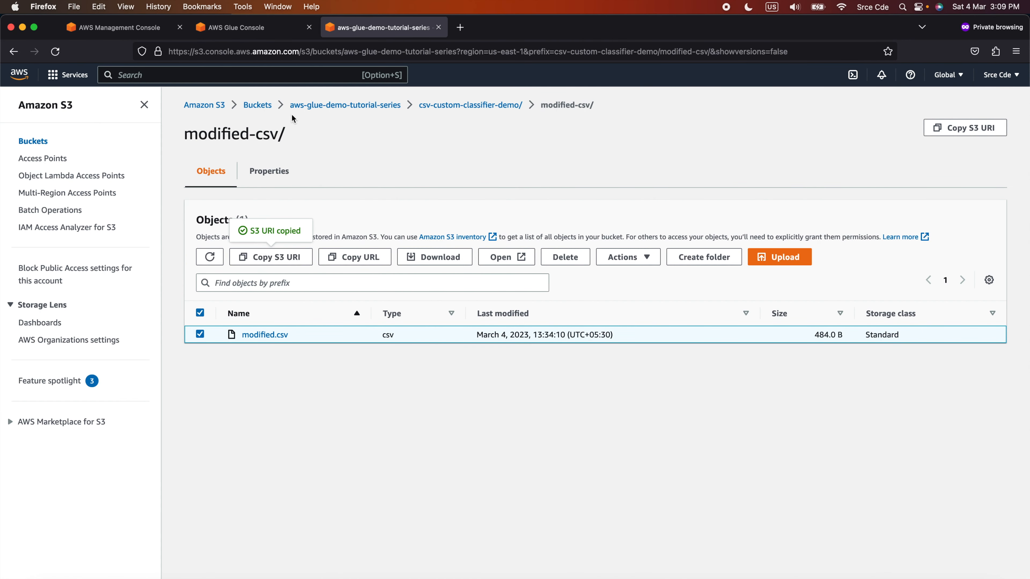
pyautogui.click(255, 28)
pyautogui.click(418, 352)
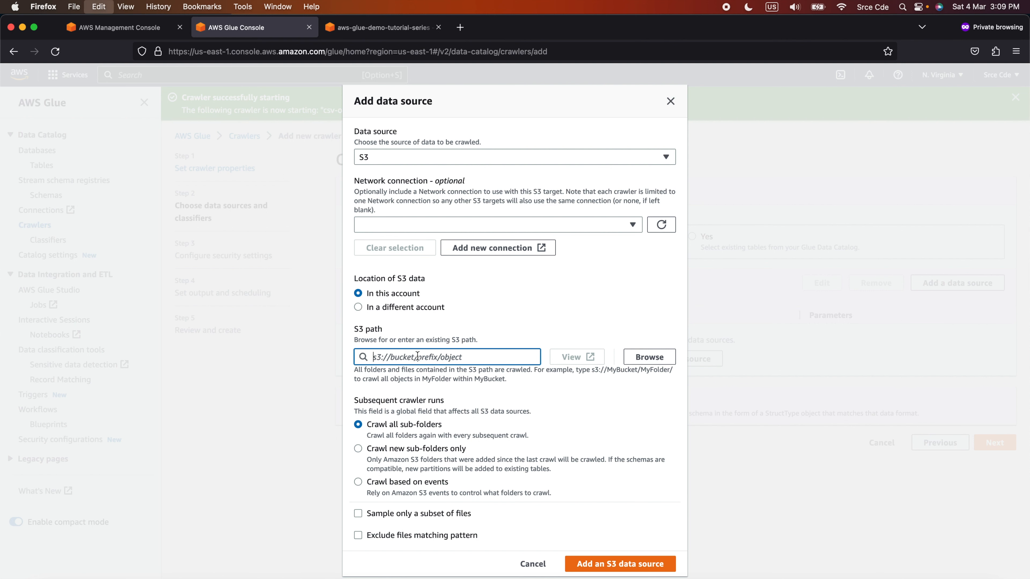
pyautogui.press('super+v')
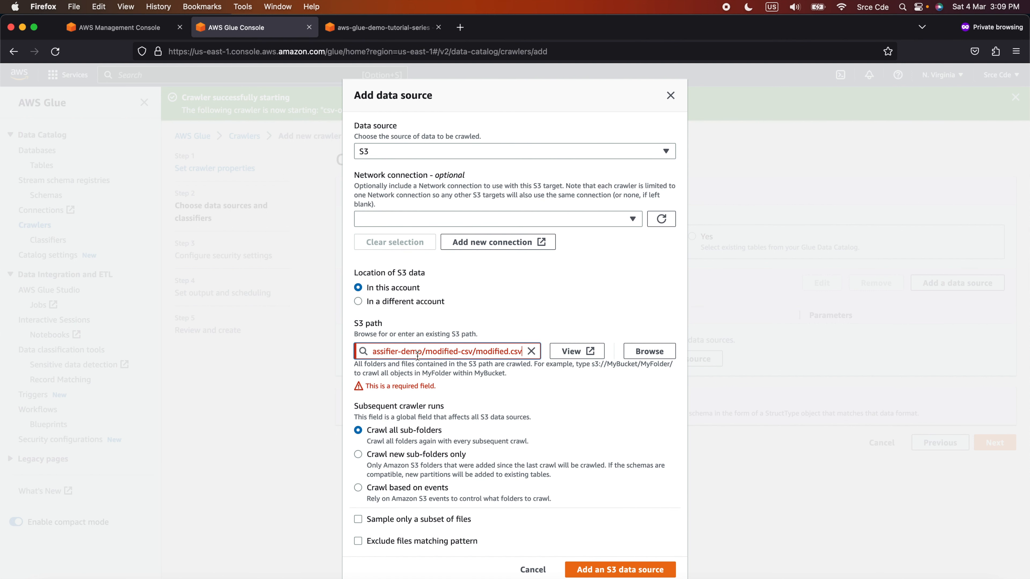
# Shorten the S3 path to the modified-csv/ folder by removing the file name and add the data source
pyautogui.hotkey('shift', 'alt', 'Left')
pyautogui.hotkey('shift', 'alt', 'Left')
pyautogui.press('BackSpace')
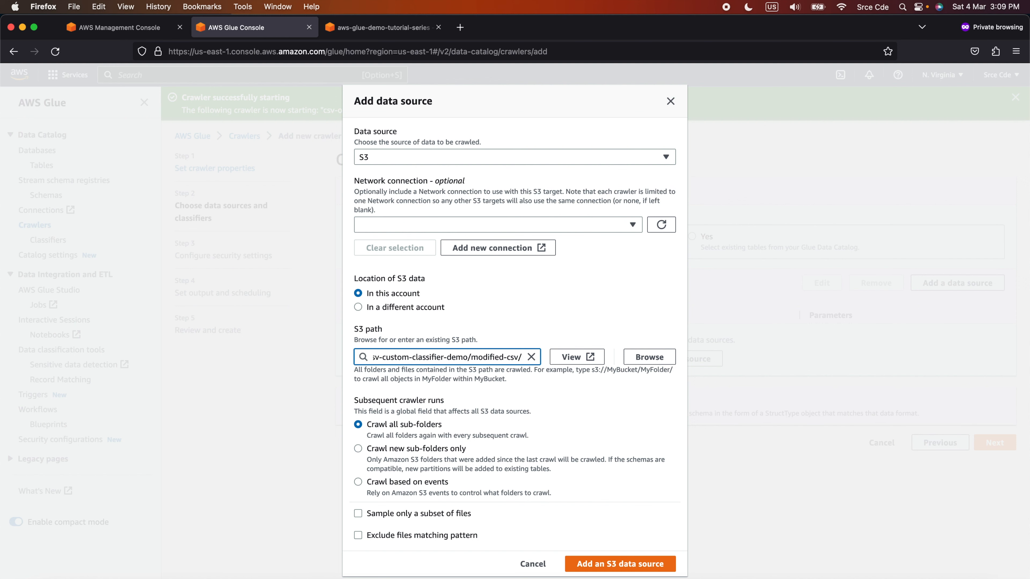
pyautogui.click(621, 565)
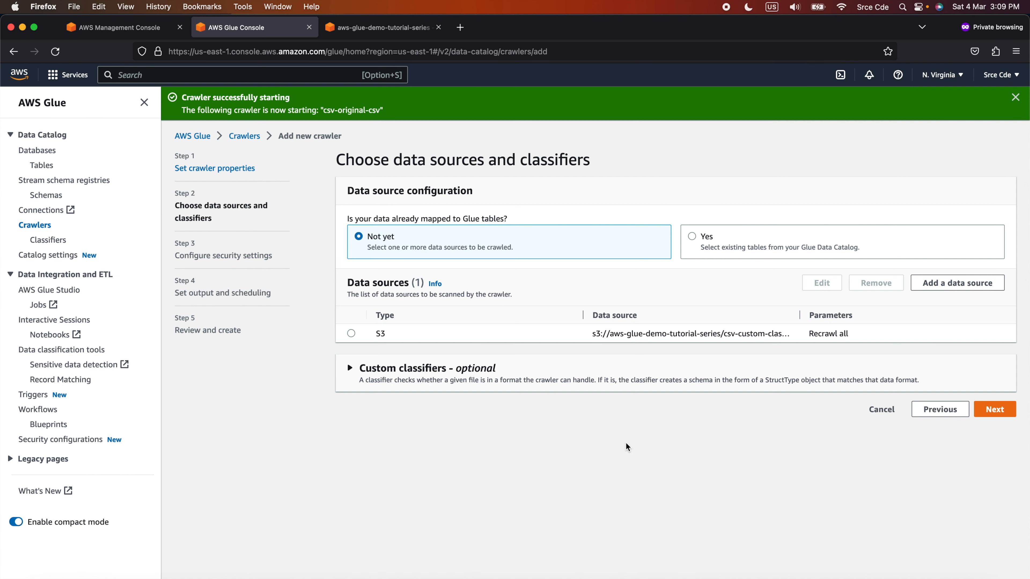
# Expand the crawler's custom classifier options and reach the Glue classifiers list in a separate tab, cancelling the new classifier form
pyautogui.click(561, 376)
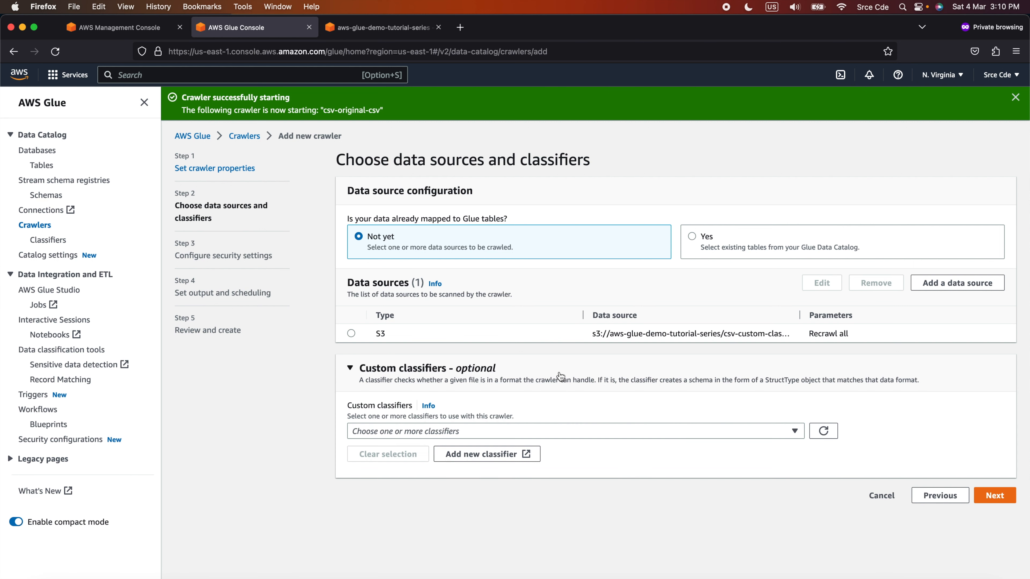
pyautogui.click(568, 432)
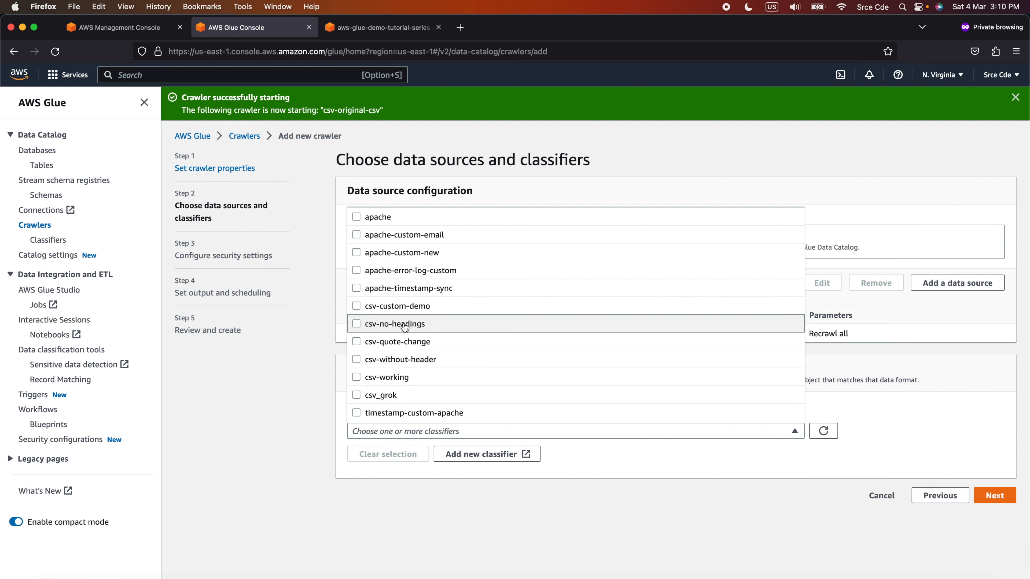
pyautogui.click(487, 455)
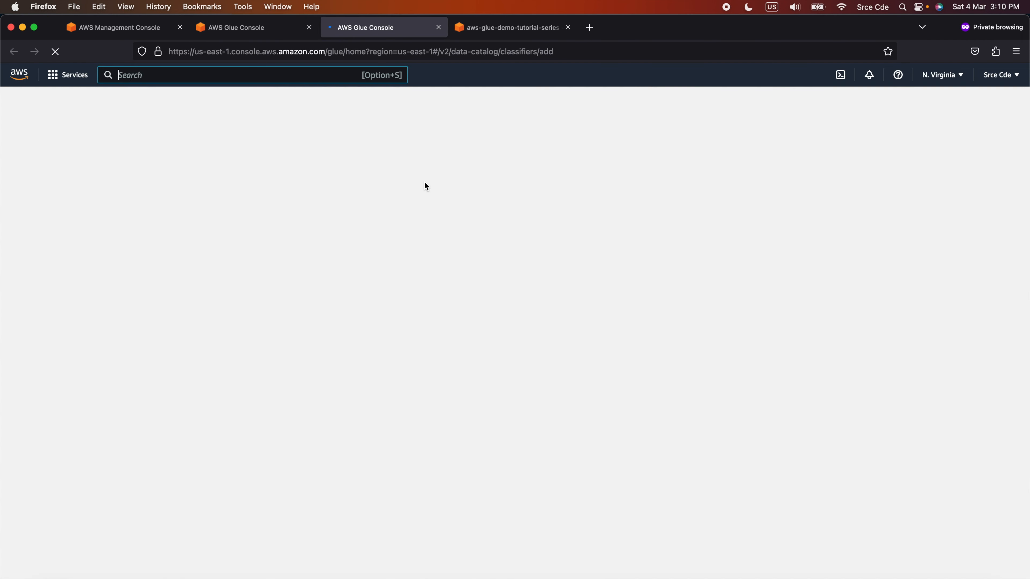
pyautogui.scroll(-3, 306, 307)
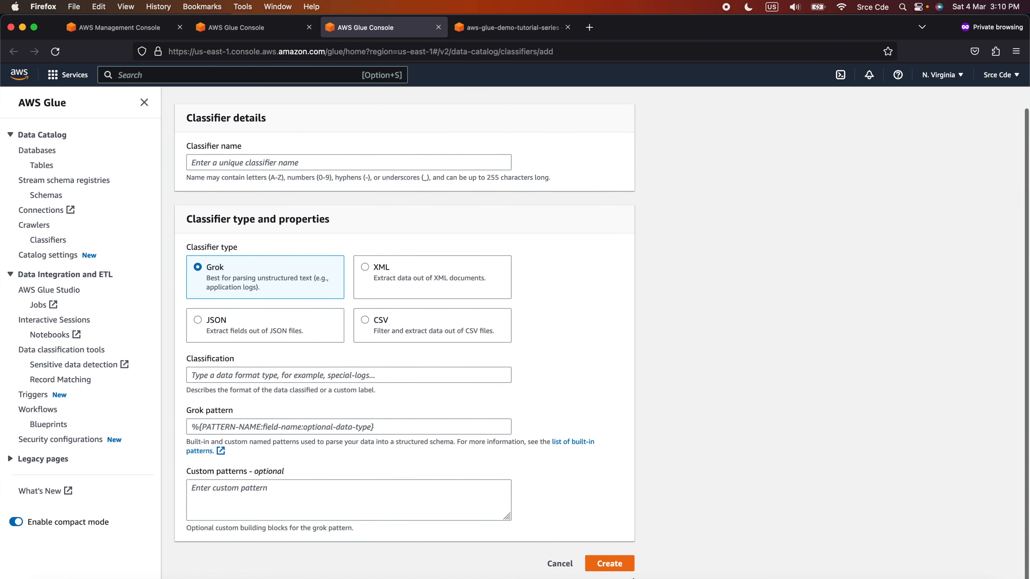
pyautogui.click(559, 565)
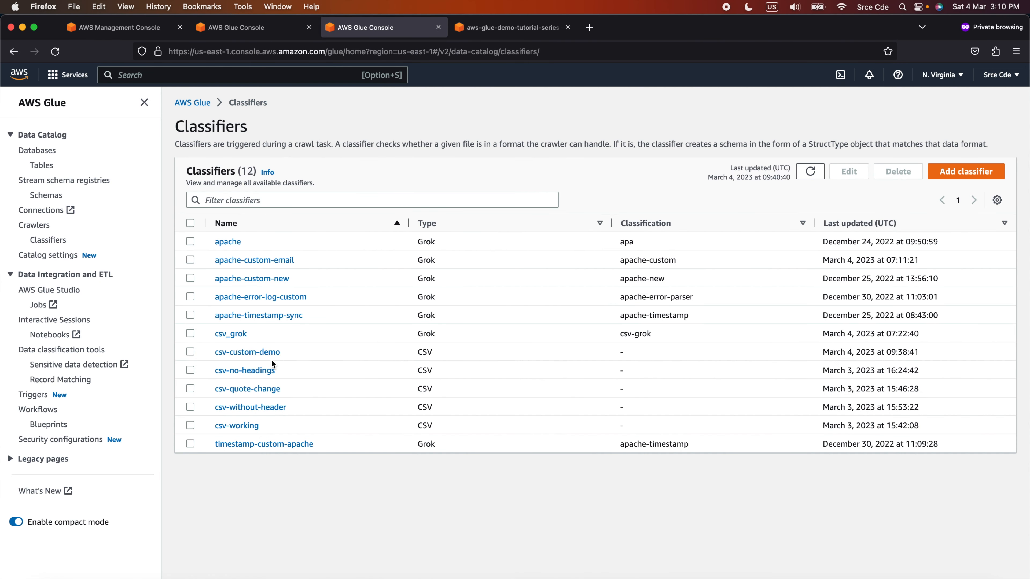
# Delete the classifiers csv_grok, csv-no-headings, csv-quote-change, csv-without-header and csv-working, confirming with "Delete"
pyautogui.click(190, 334)
pyautogui.click(190, 370)
pyautogui.click(190, 389)
pyautogui.click(191, 407)
pyautogui.click(190, 425)
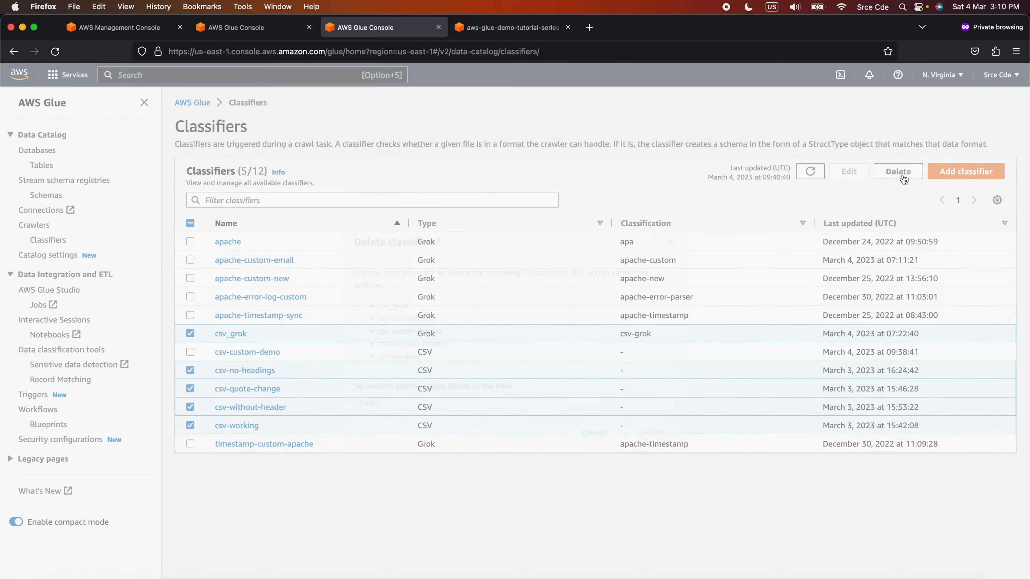
pyautogui.click(899, 171)
pyautogui.click(409, 395)
pyautogui.write('Delete')
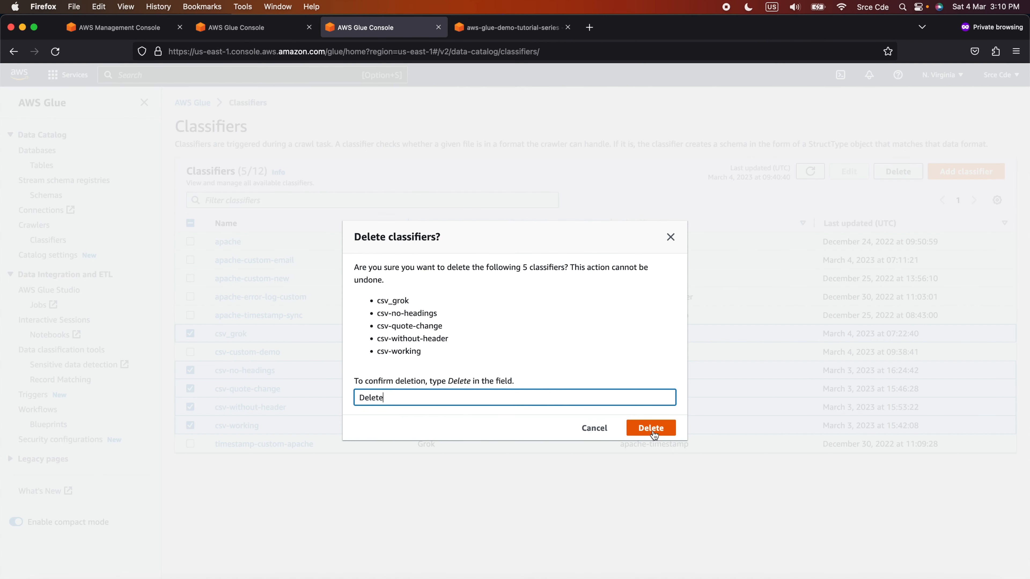
pyautogui.click(652, 428)
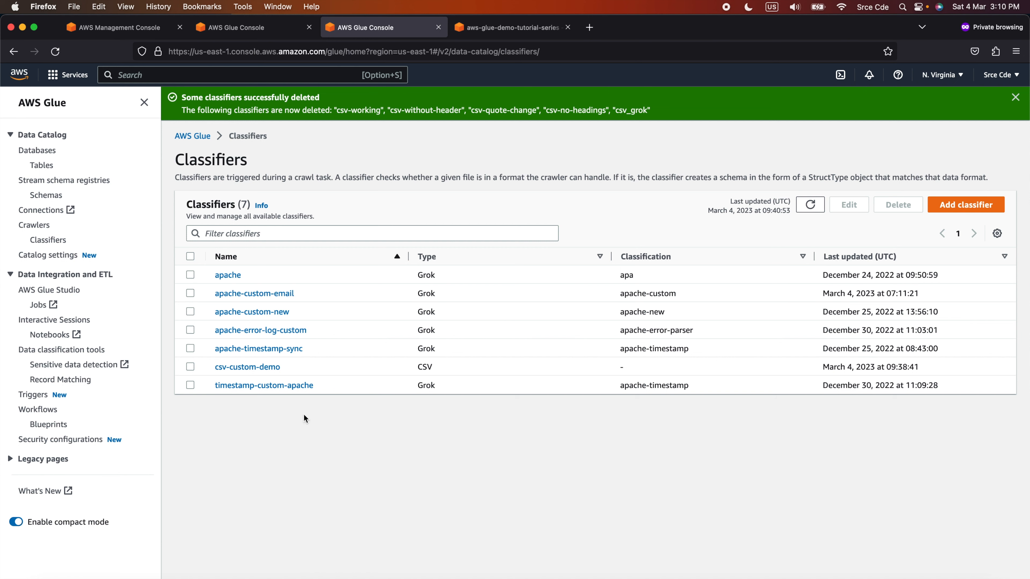
# Review the header, datatypes and quote symbol in the csv-custom-demo classifier's properties, and return to the crawler setup
pyautogui.click(248, 367)
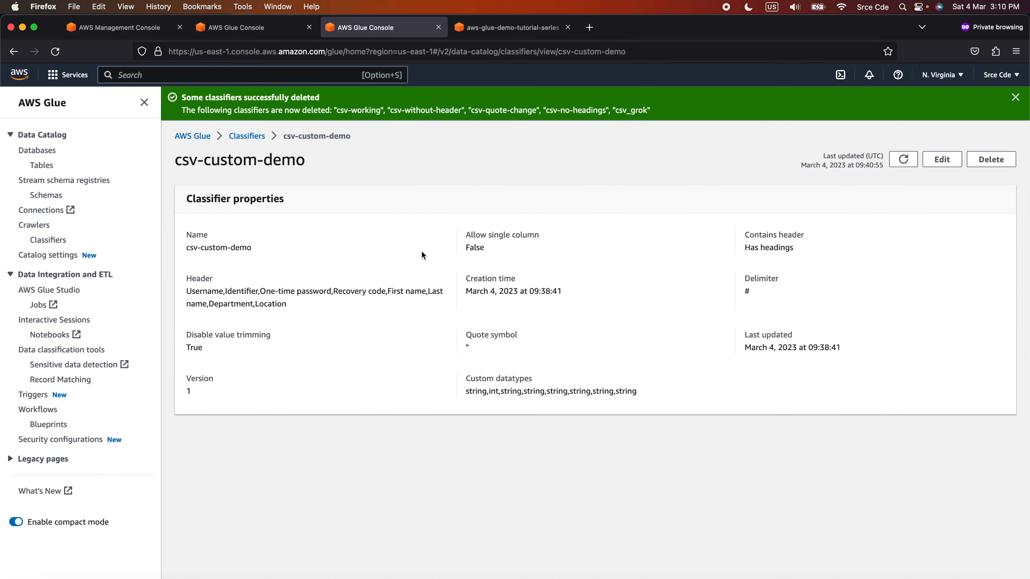
pyautogui.doubleClick(779, 249)
pyautogui.moveTo(261, 291); pyautogui.dragTo(271, 291)
pyautogui.doubleClick(603, 391)
pyautogui.doubleClick(468, 348)
pyautogui.click(439, 27)
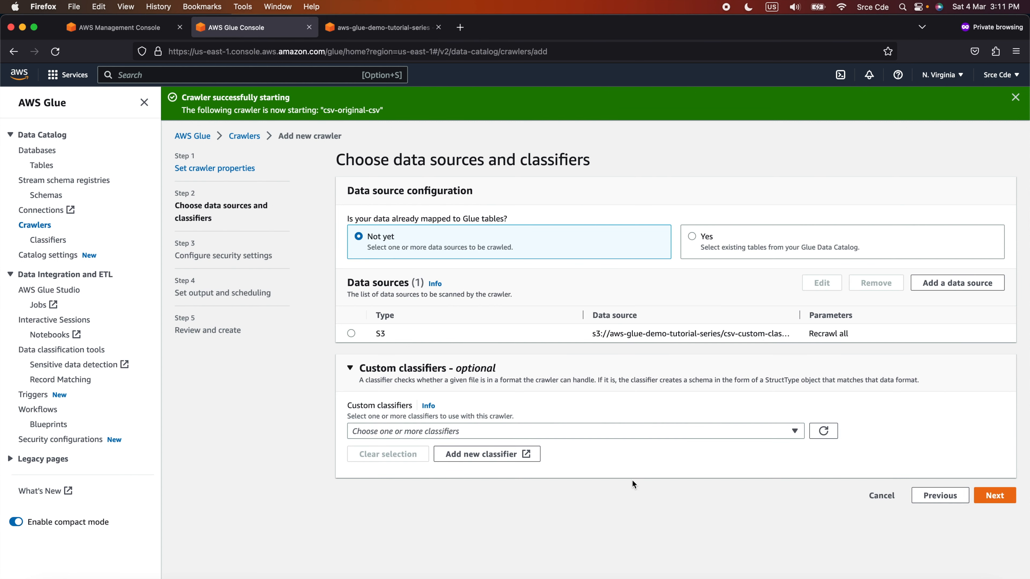
# Refresh the crawler's custom classifier choices, select csv-custom-demo and proceed to the security settings
pyautogui.click(823, 431)
pyautogui.click(743, 437)
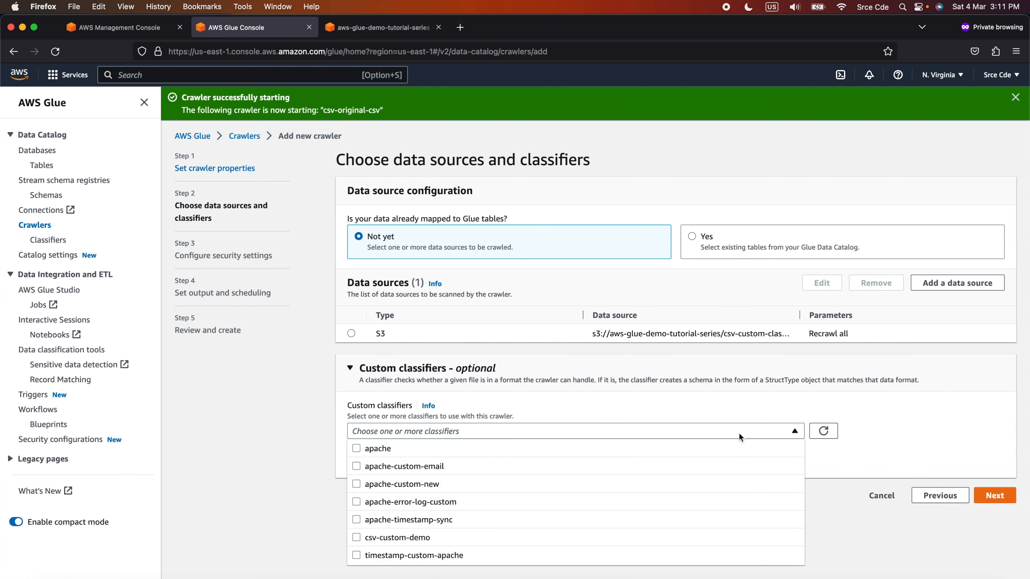
pyautogui.click(464, 542)
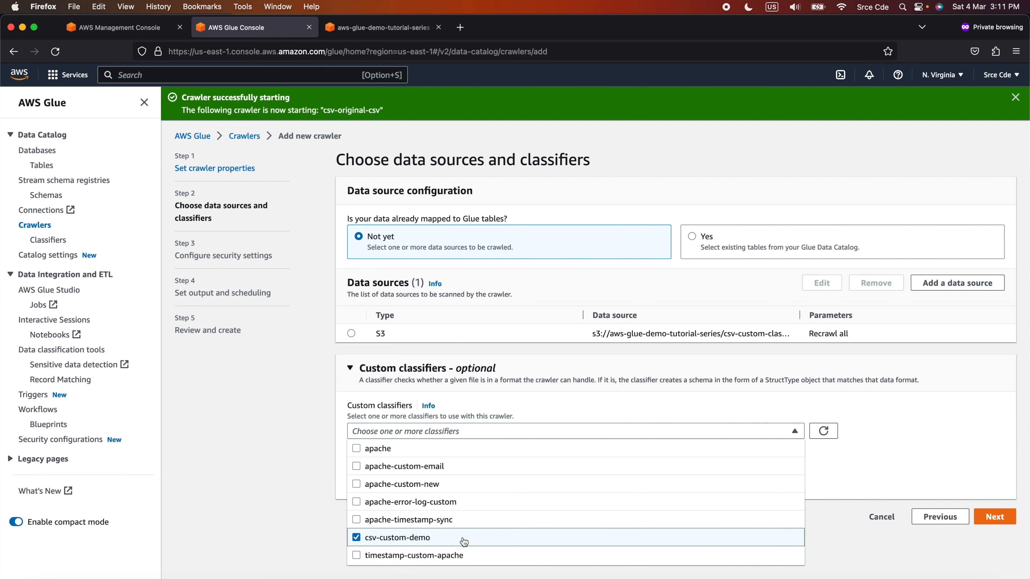
pyautogui.click(917, 459)
pyautogui.click(1000, 519)
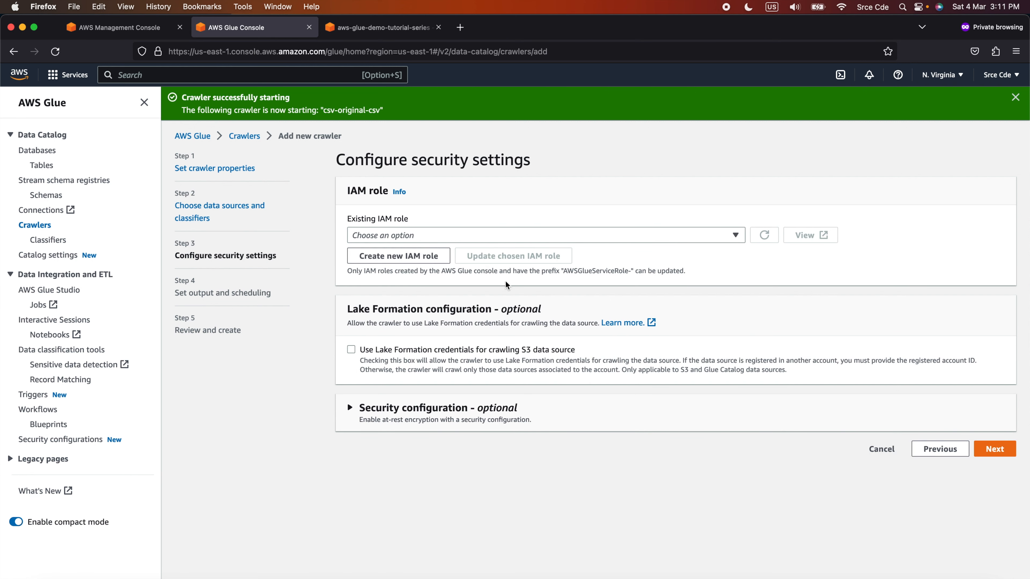
# Choose aws-glue-data-catalog-crawler as the crawler's existing IAM role
pyautogui.click(441, 241)
pyautogui.click(434, 277)
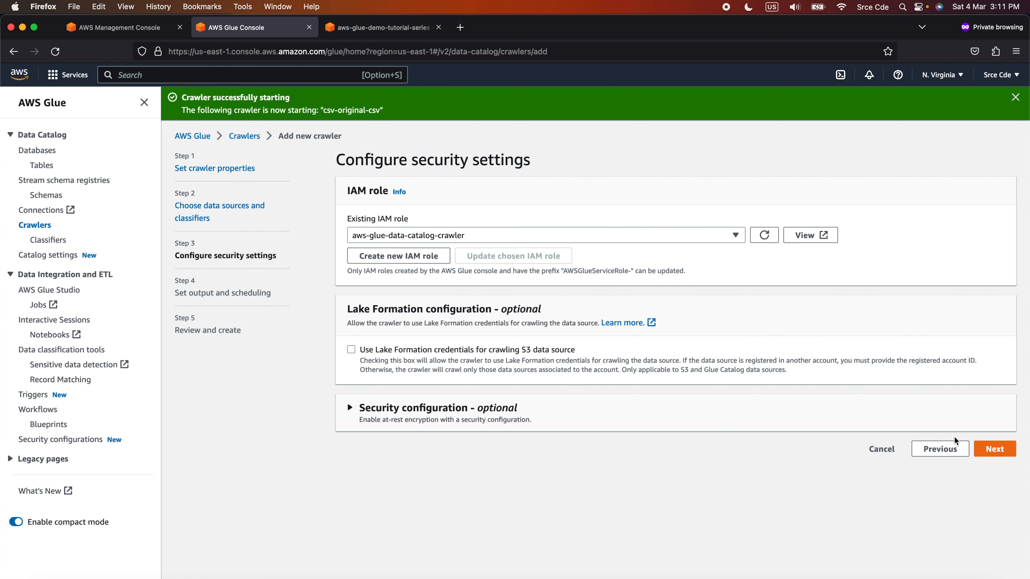
# Proceed to the crawler's output settings and set the target database to csv-custom-db with table name prefix custom-classifier-csv-
pyautogui.click(994, 449)
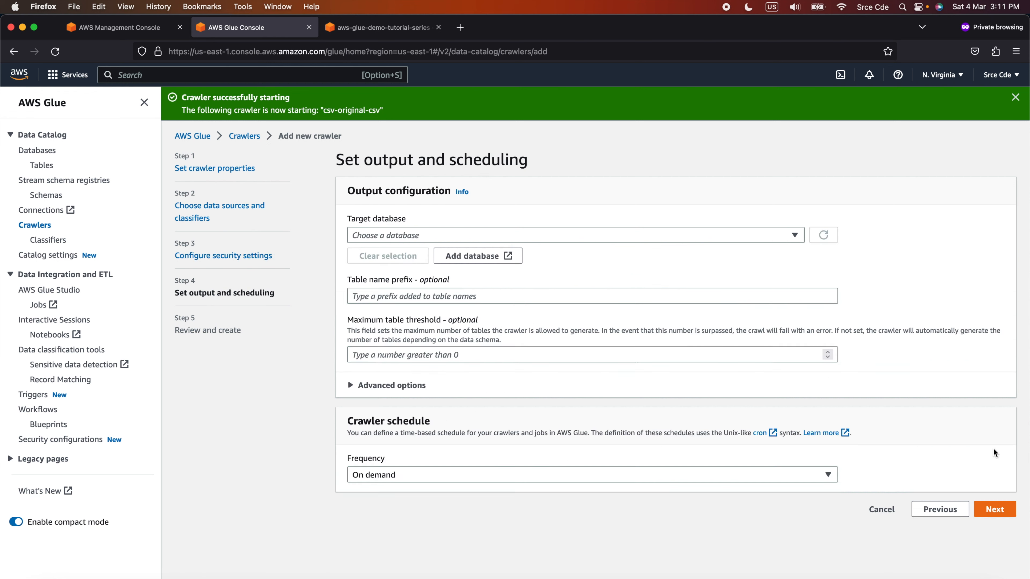
pyautogui.click(480, 235)
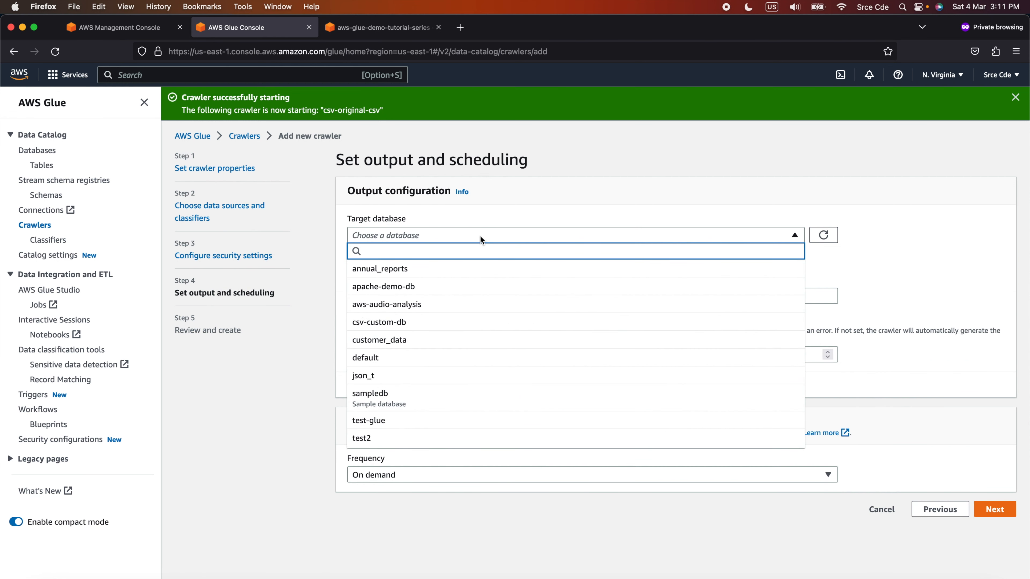
pyautogui.click(455, 329)
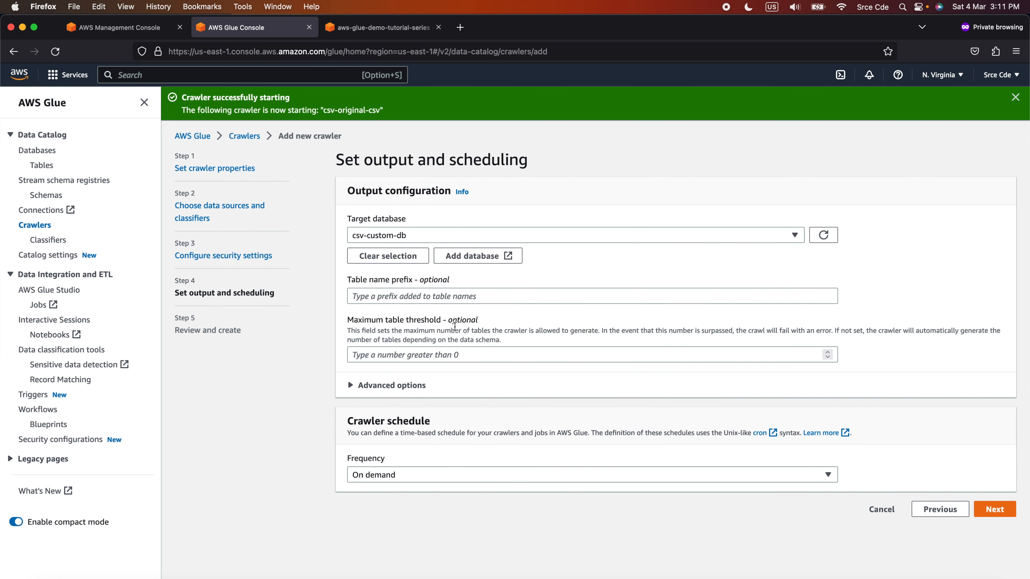
pyautogui.click(392, 296)
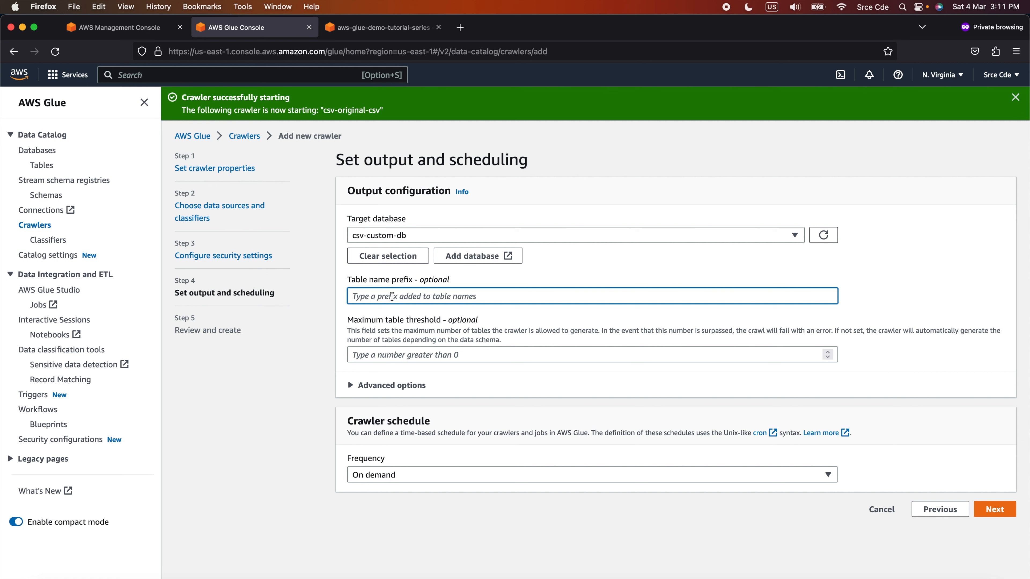
pyautogui.write('custom')
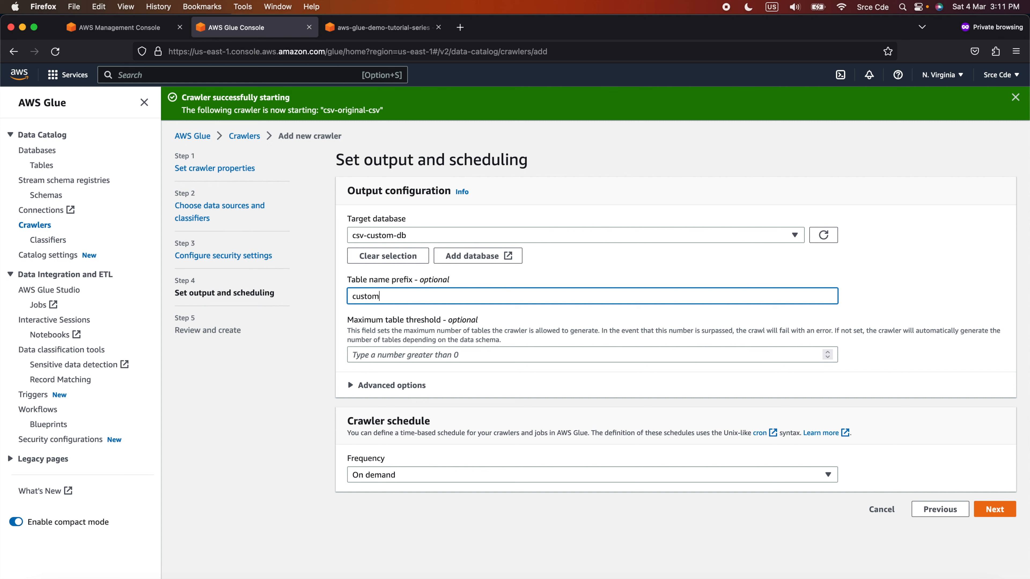
pyautogui.write('-classifier-csv-')
# Create the custom-csv-class crawler with the reviewed settings and run it, refreshing its list of runs
pyautogui.click(1010, 519)
pyautogui.scroll(-3, 915, 525)
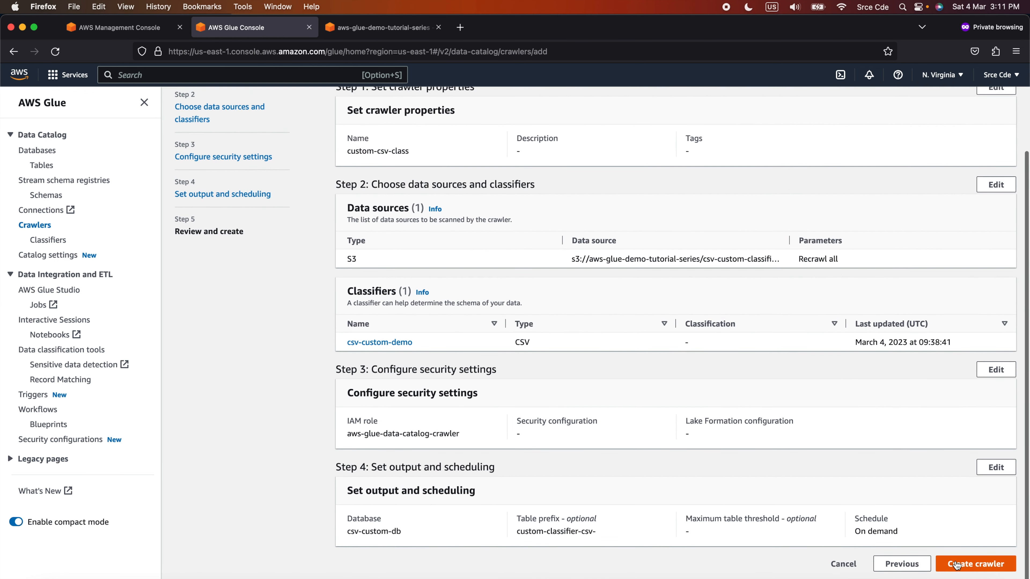
pyautogui.click(956, 565)
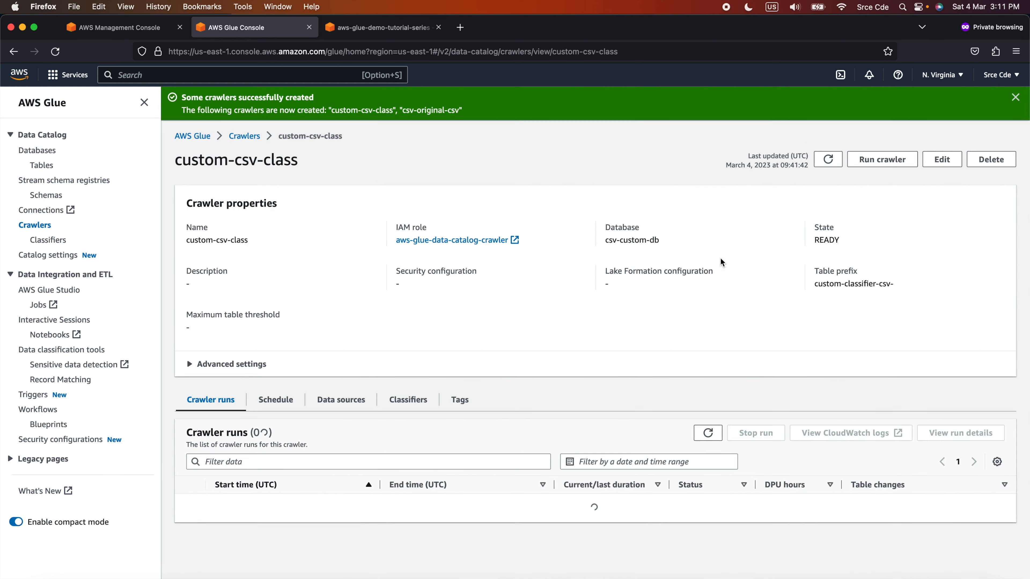
pyautogui.click(884, 160)
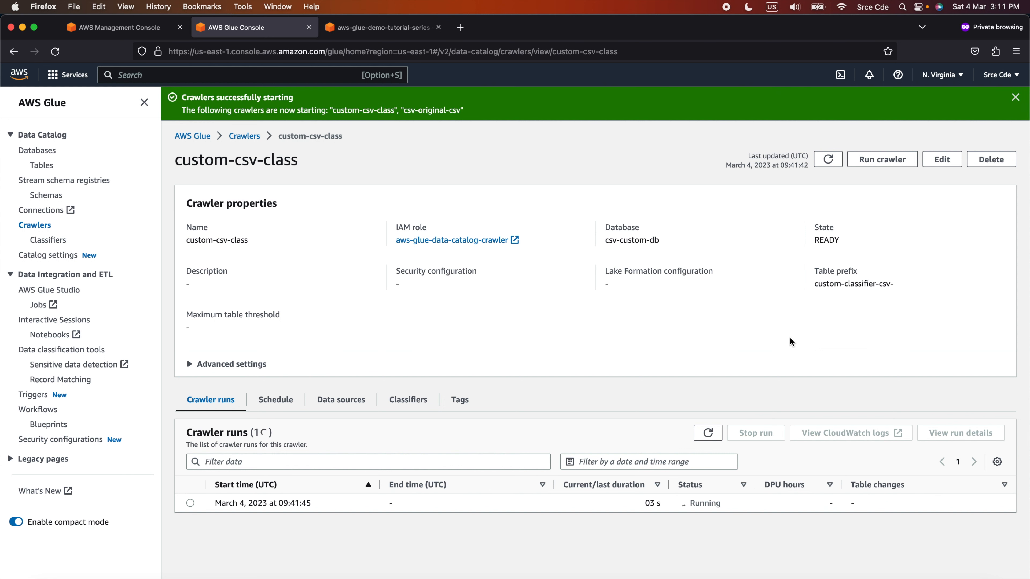
pyautogui.click(710, 440)
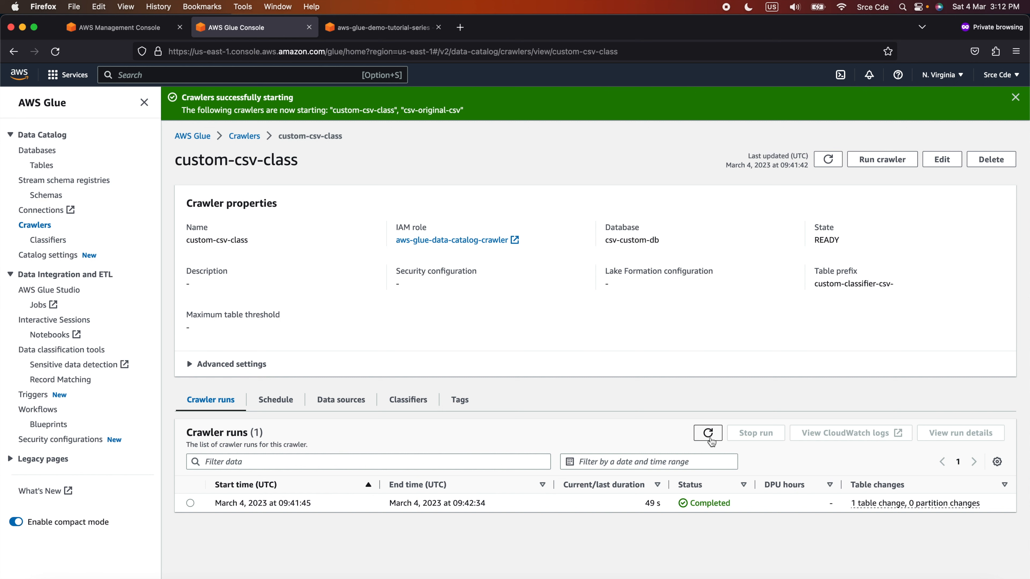
# Open the csv-custom-db database and widen the table list's Name and Location columns to compare each table's classification
pyautogui.click(33, 153)
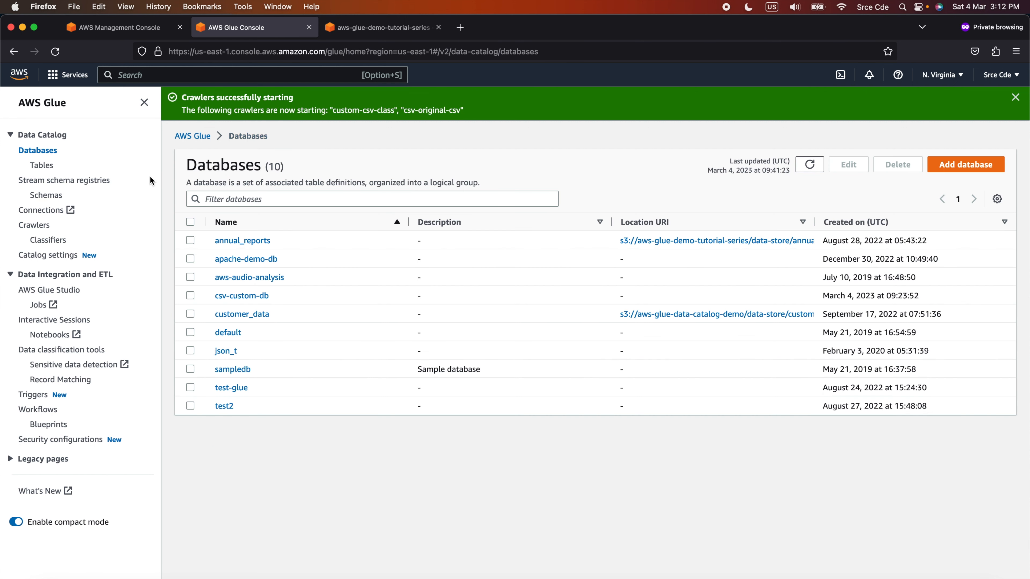
pyautogui.click(239, 296)
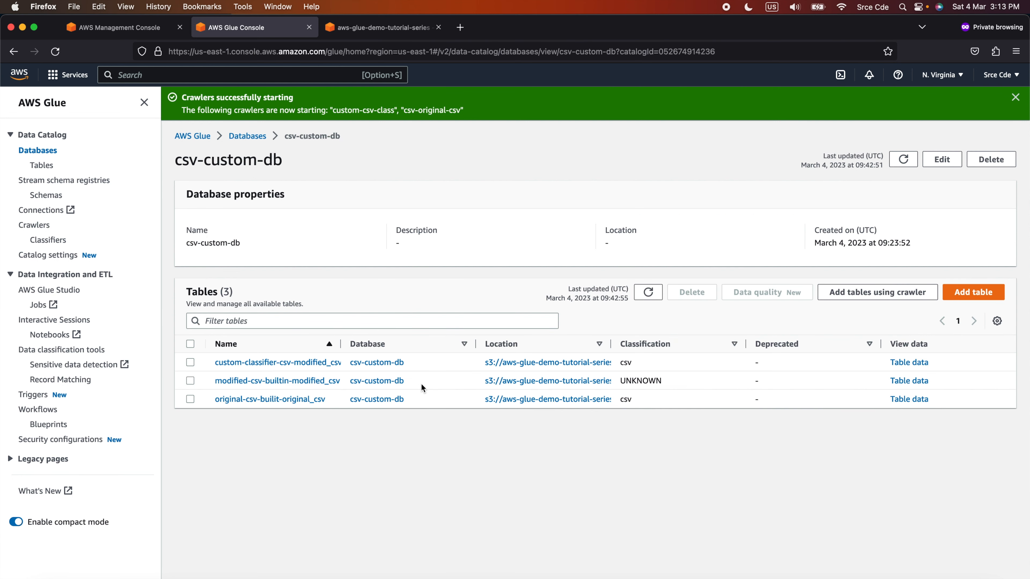
pyautogui.moveTo(343, 345); pyautogui.dragTo(399, 345)
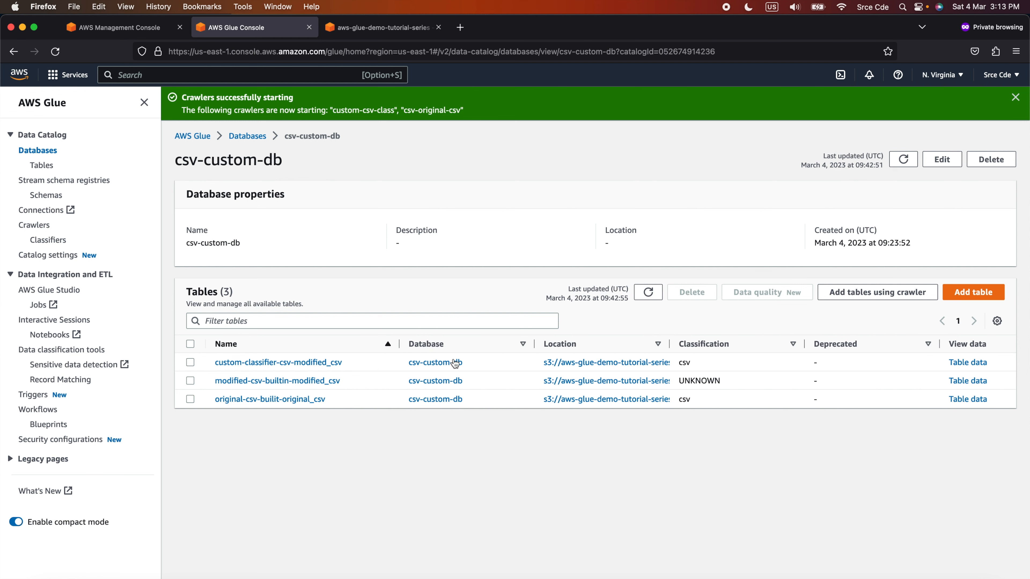
pyautogui.moveTo(669, 344); pyautogui.dragTo(728, 345)
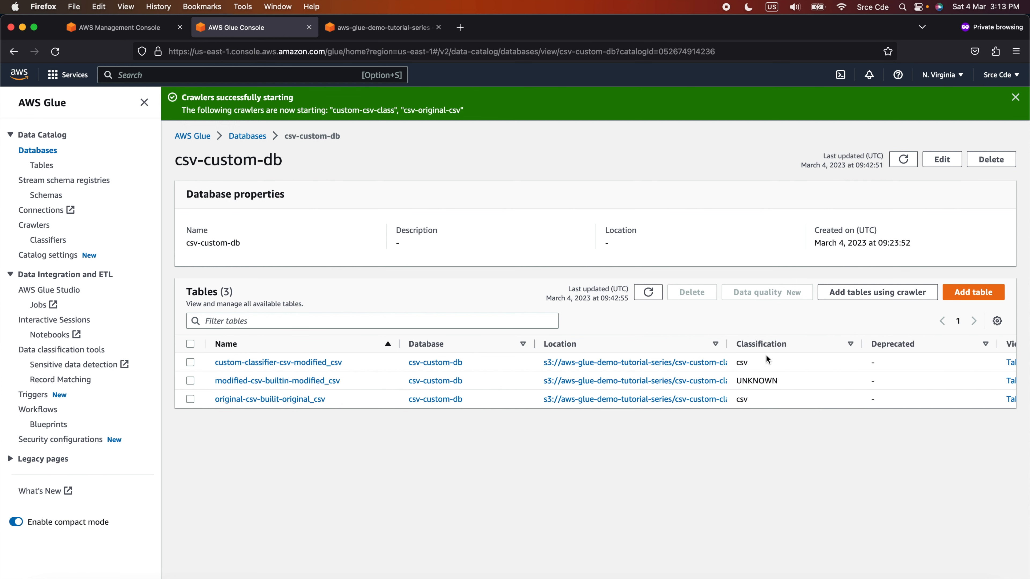
pyautogui.hscroll(3, 756, 363)
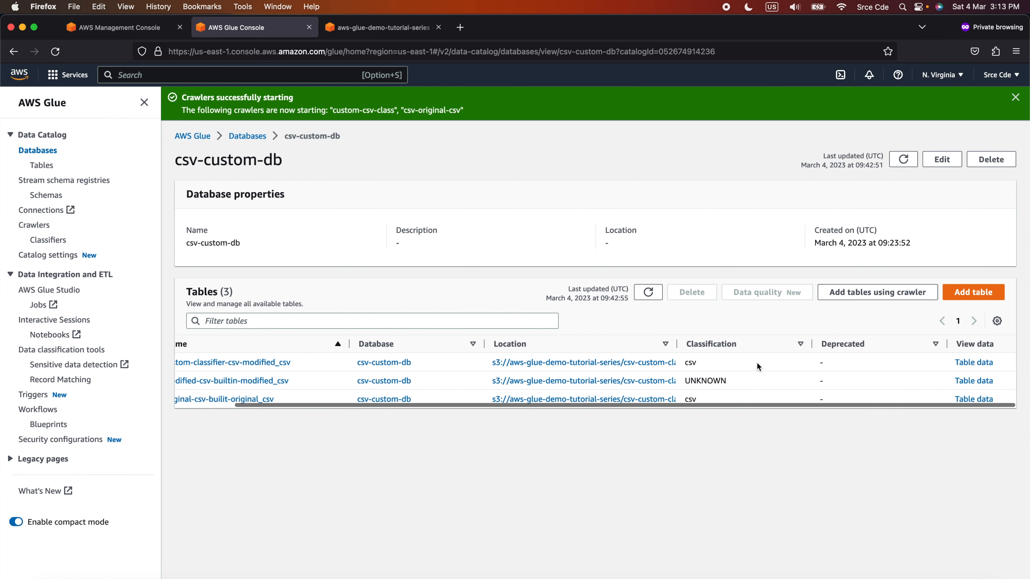
pyautogui.hscroll(-3, 756, 362)
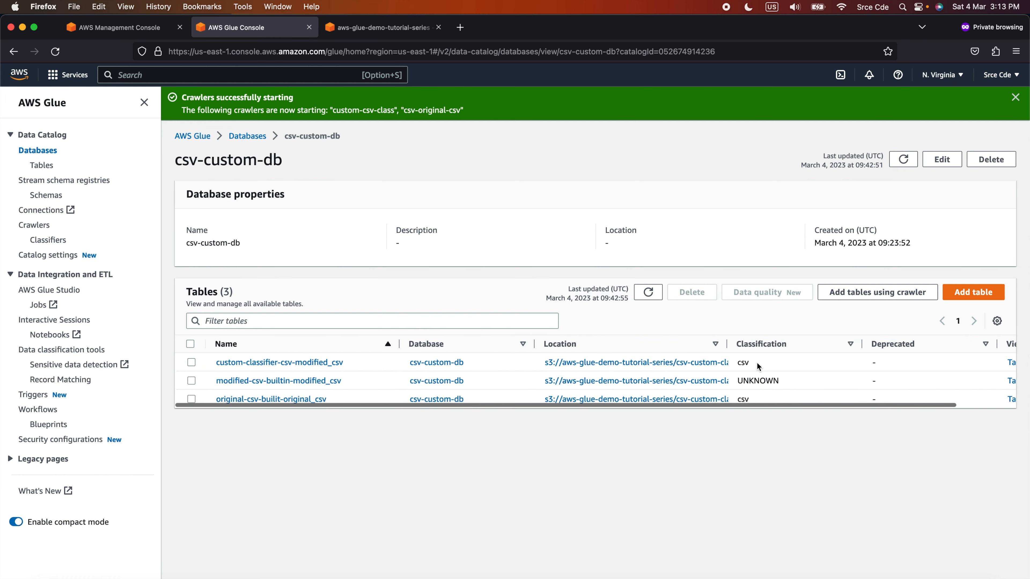
# Open the custom-classifier-csv-modified_csv table and examine the column names and data types in its schema, especially the identifier column
pyautogui.click(284, 364)
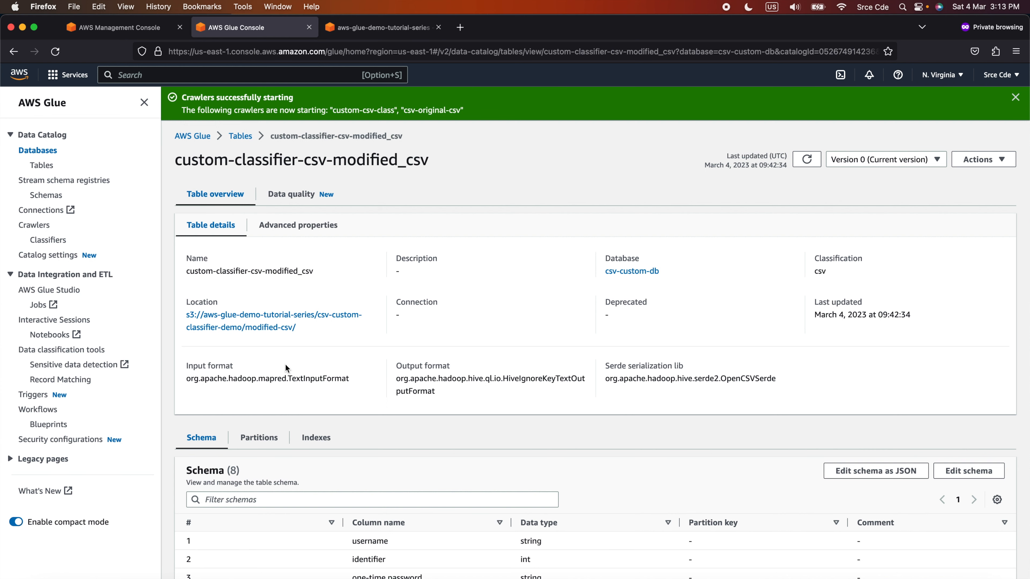
pyautogui.scroll(-5, 310, 426)
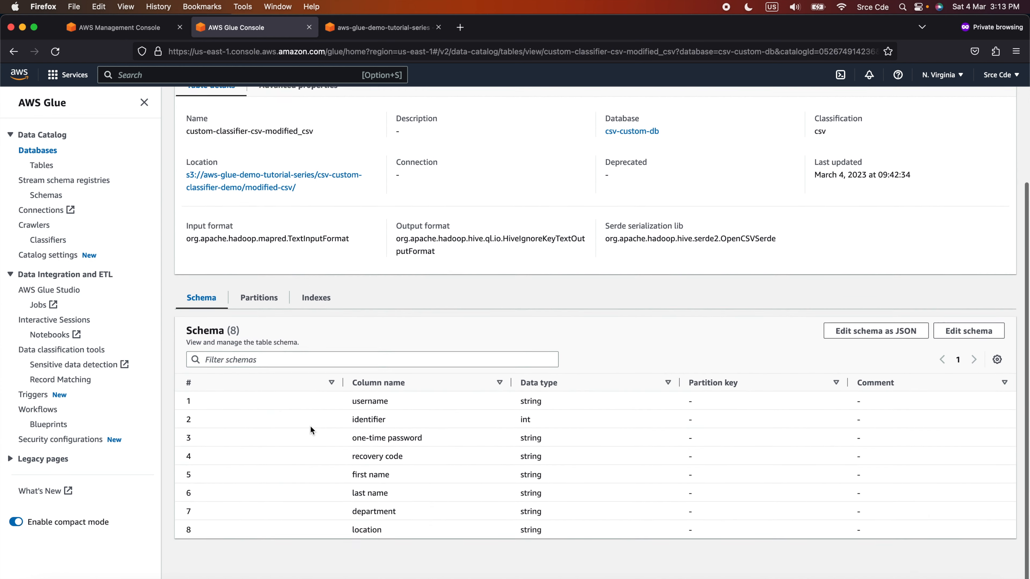
pyautogui.doubleClick(370, 420)
pyautogui.doubleClick(368, 438)
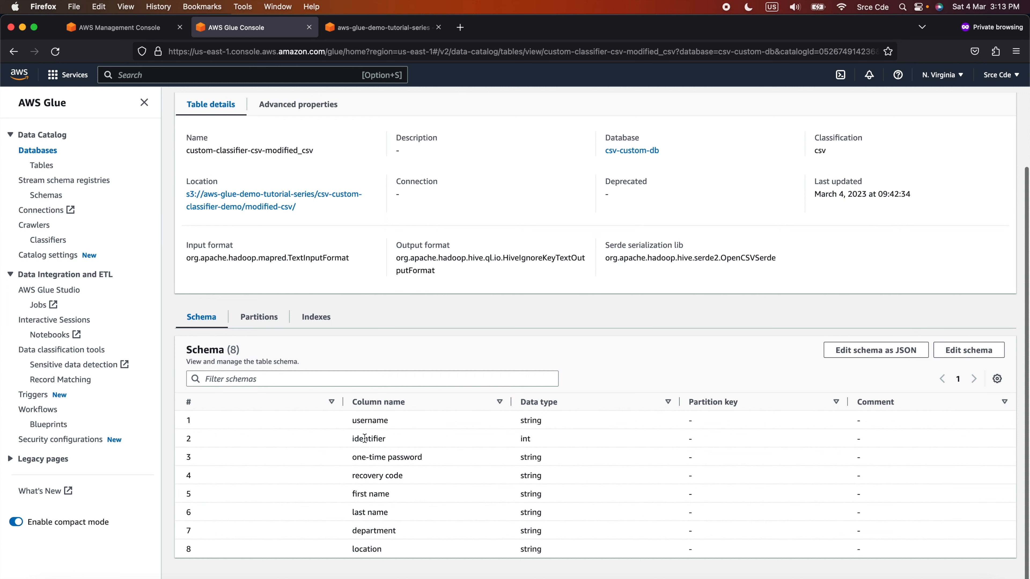
pyautogui.doubleClick(367, 458)
pyautogui.doubleClick(369, 439)
pyautogui.doubleClick(526, 439)
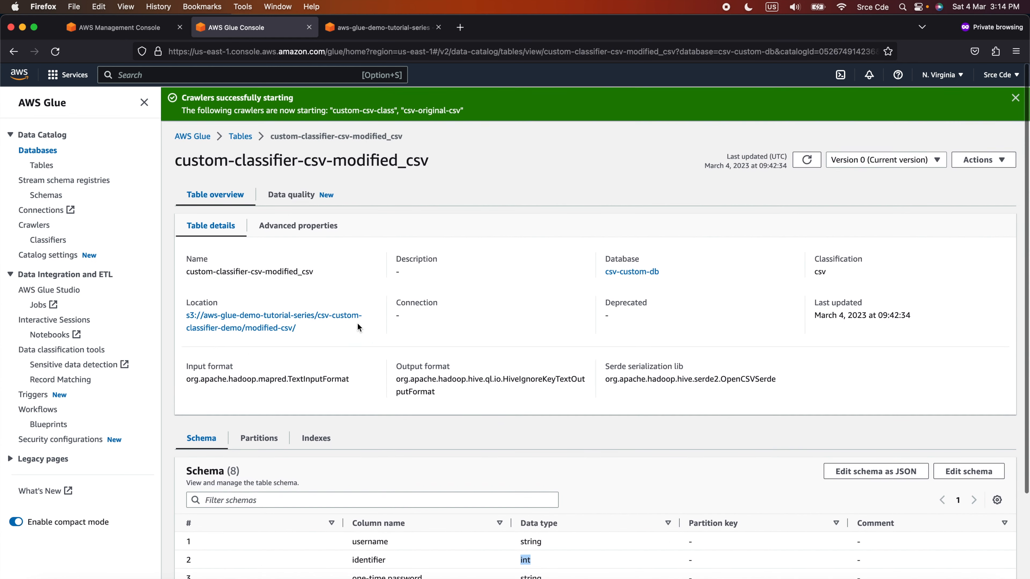
# Examine the table's advanced properties, checking separatorChar, quoteChar, areColumnsQuoted and delimiter
pyautogui.click(299, 228)
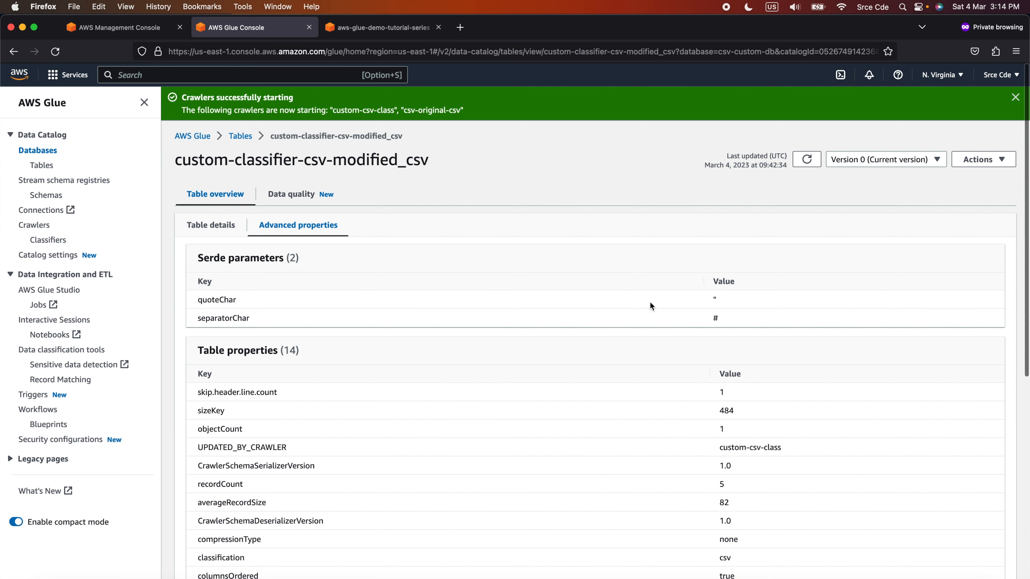
pyautogui.doubleClick(223, 320)
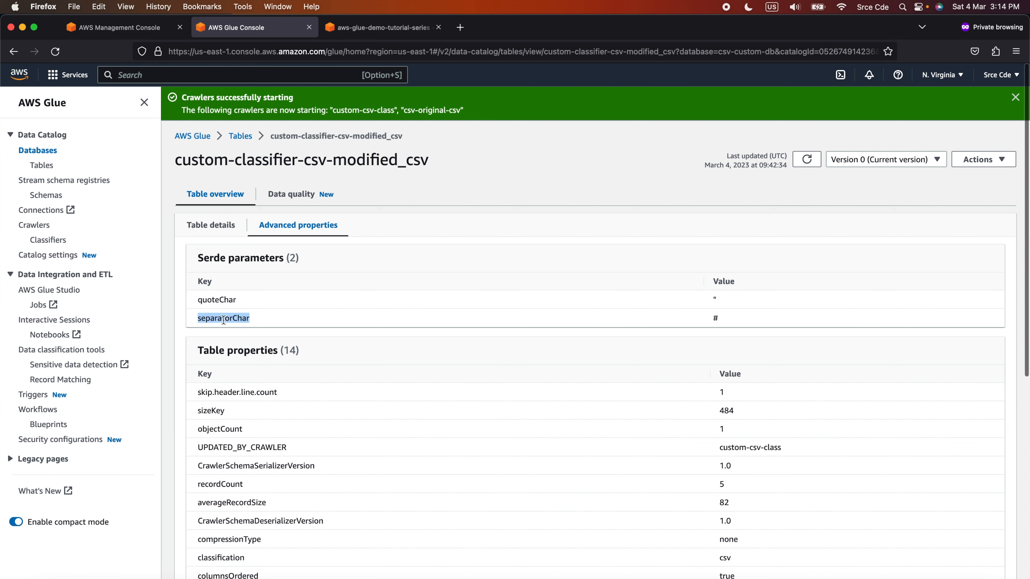
pyautogui.doubleClick(715, 319)
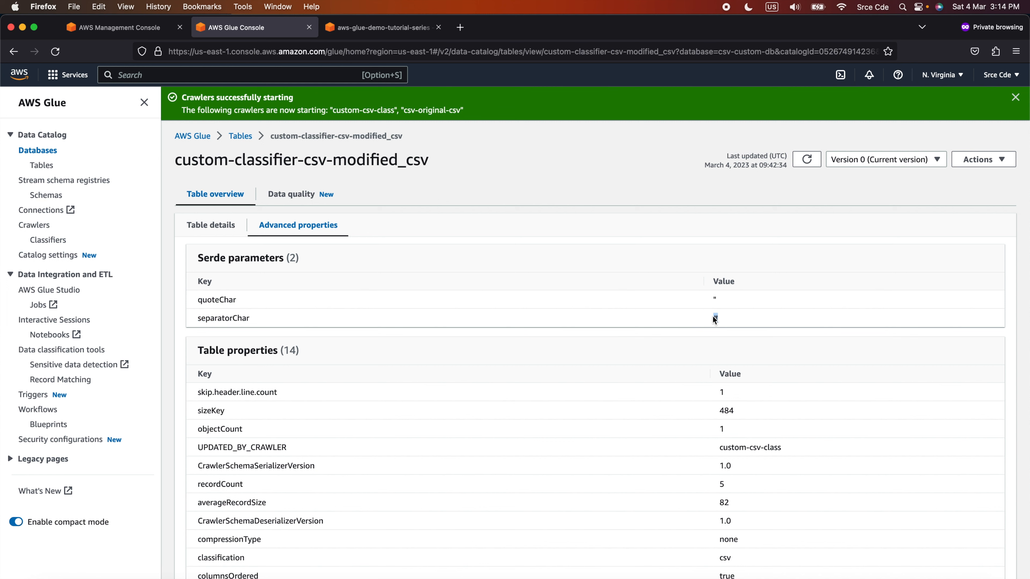
pyautogui.doubleClick(223, 299)
pyautogui.scroll(-5, 692, 303)
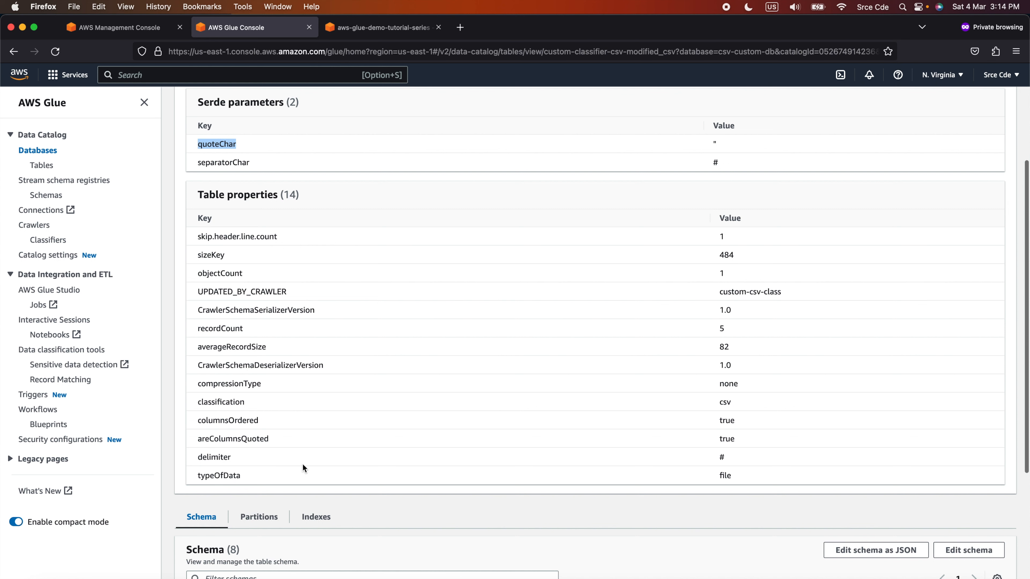
pyautogui.doubleClick(234, 439)
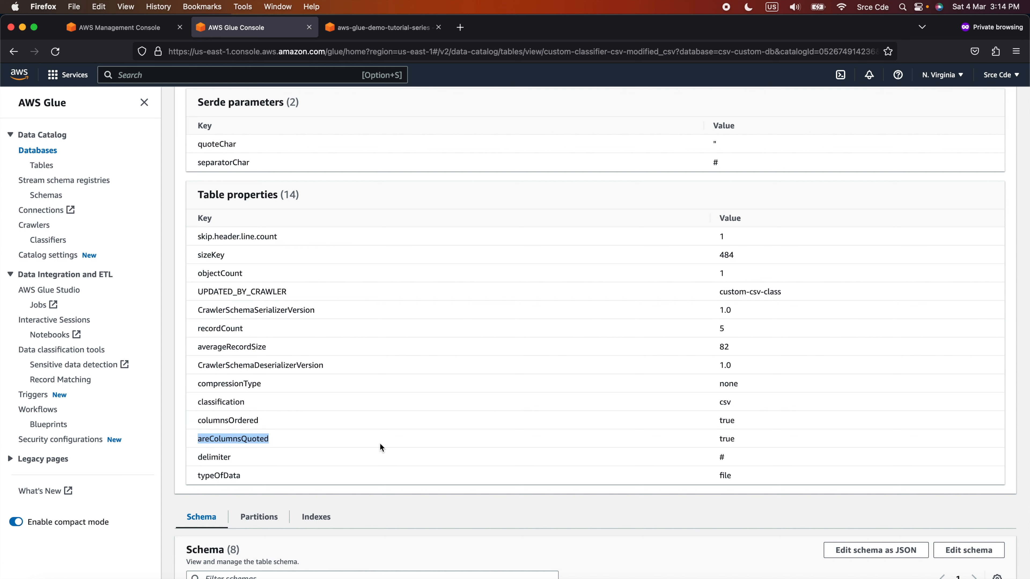
pyautogui.doubleClick(727, 439)
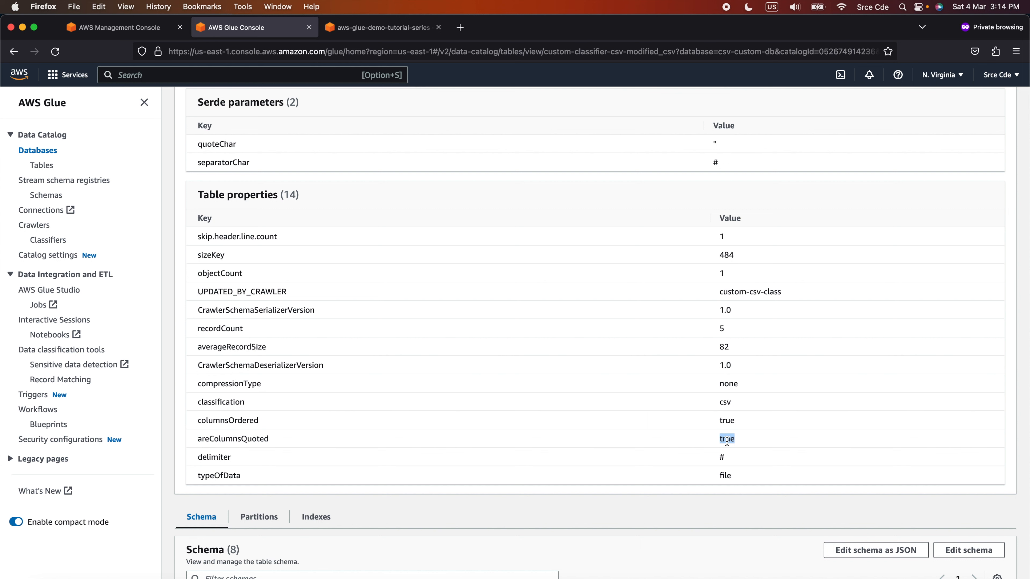
pyautogui.doubleClick(220, 457)
pyautogui.doubleClick(725, 456)
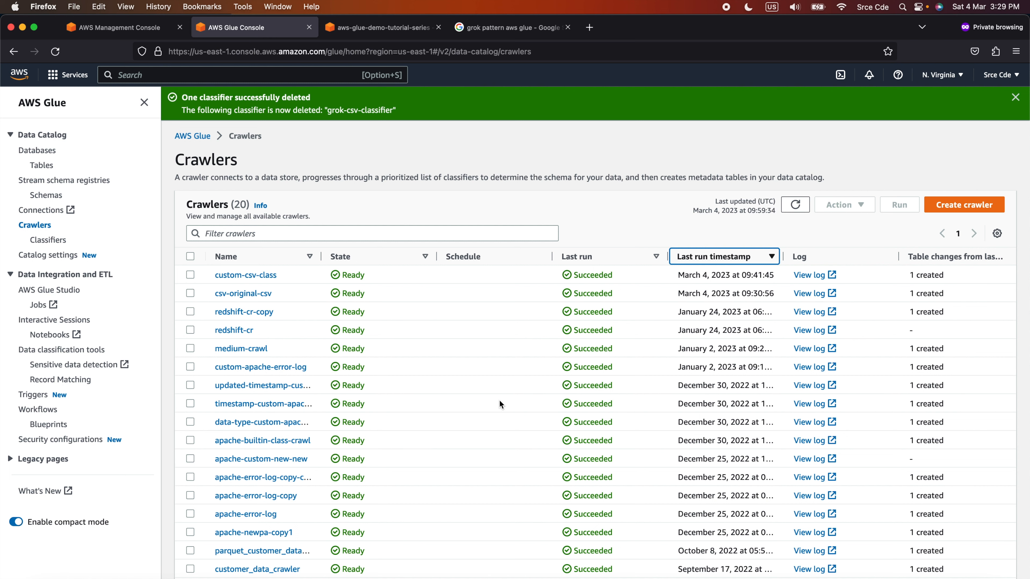
# Start a new Glue classifier and name it grok-csv-classifier
pyautogui.click(48, 240)
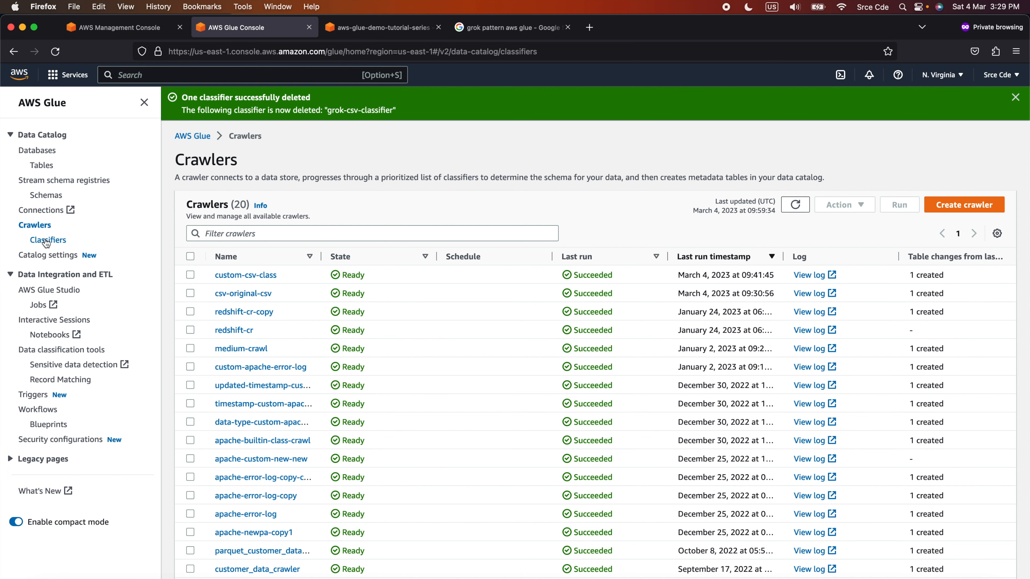
pyautogui.click(947, 212)
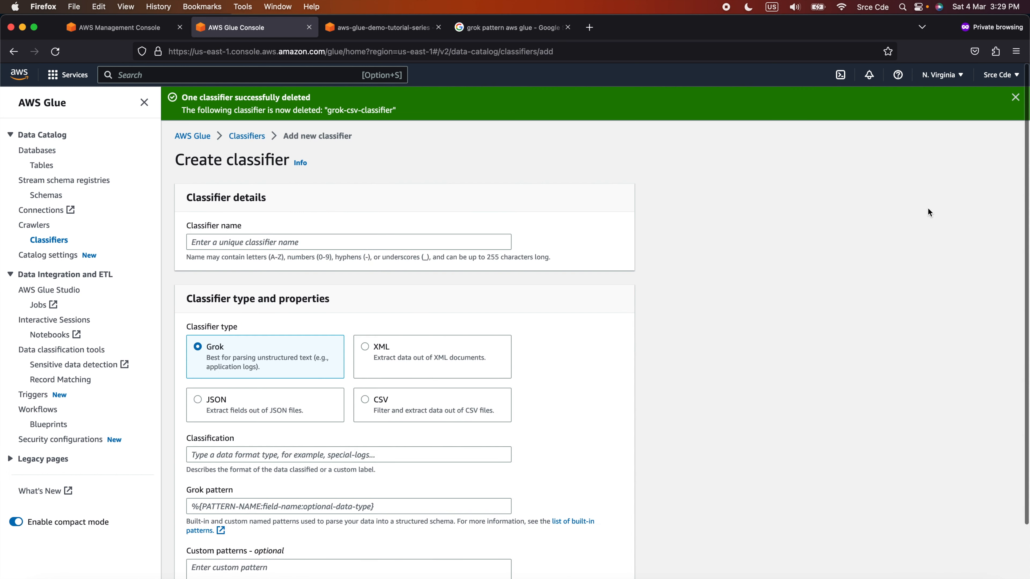
pyautogui.click(329, 245)
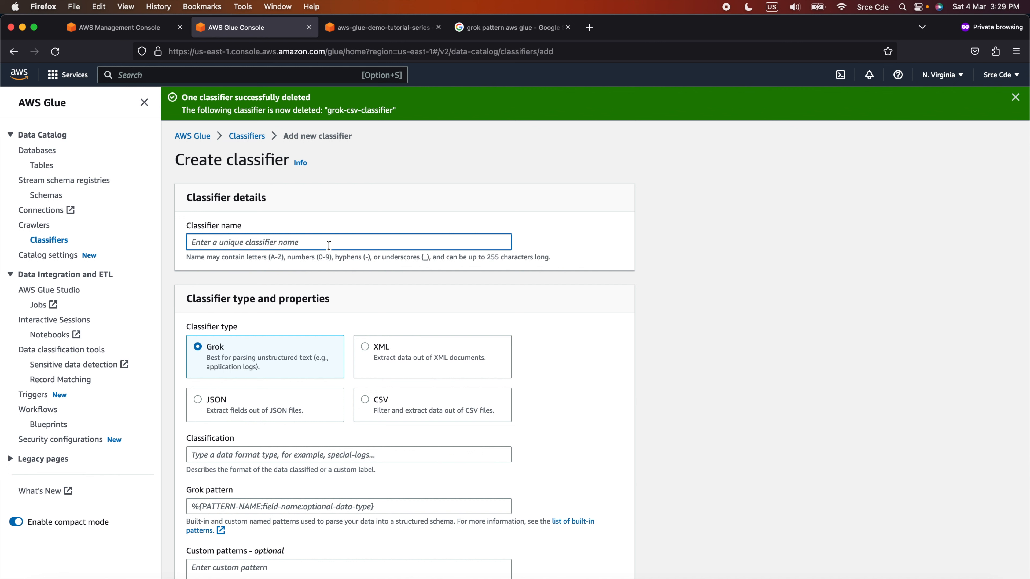
pyautogui.write('grok-c')
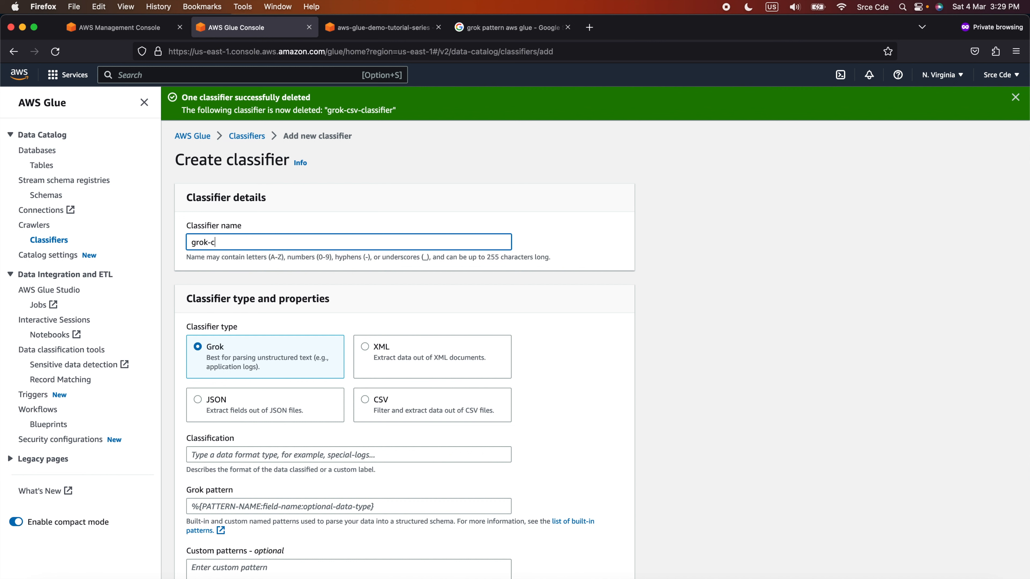
pyautogui.write('sv-classifier')
# Keep Grok as the classifier type and set its classification to grok-csv-classifier
pyautogui.scroll(-3, 421, 338)
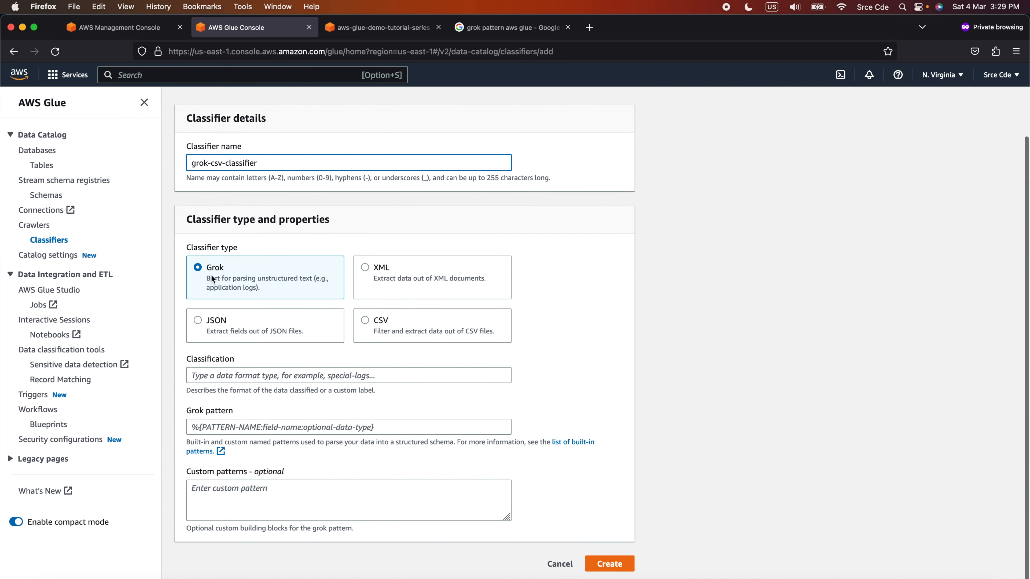
pyautogui.click(281, 376)
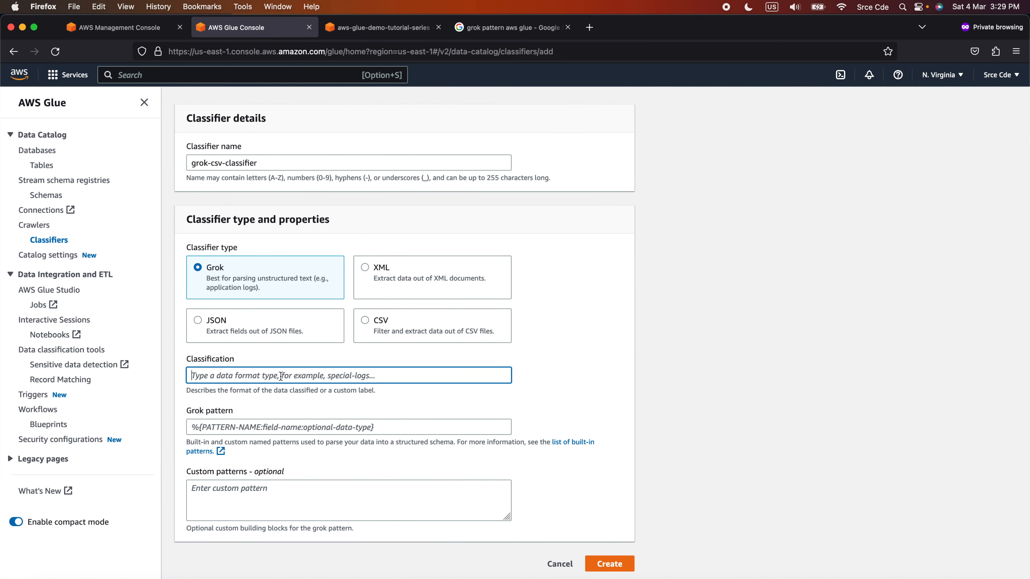
pyautogui.write('grok')
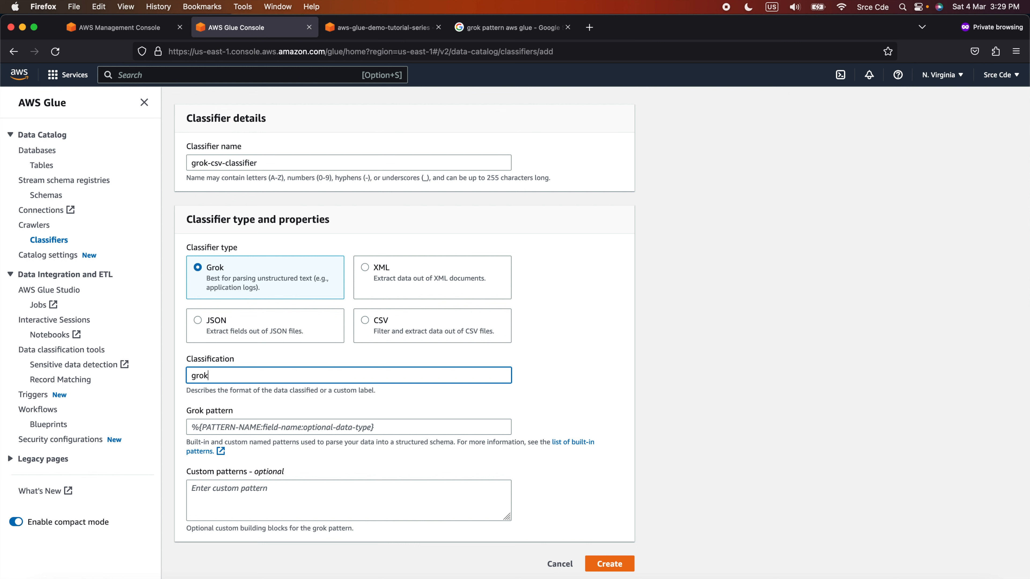
pyautogui.write('-csv-classifier')
# Switch to Sublime Text, copy the pattern line from the Grok file and paste it two blank lines below the rows in modified.csv
pyautogui.click(244, 431)
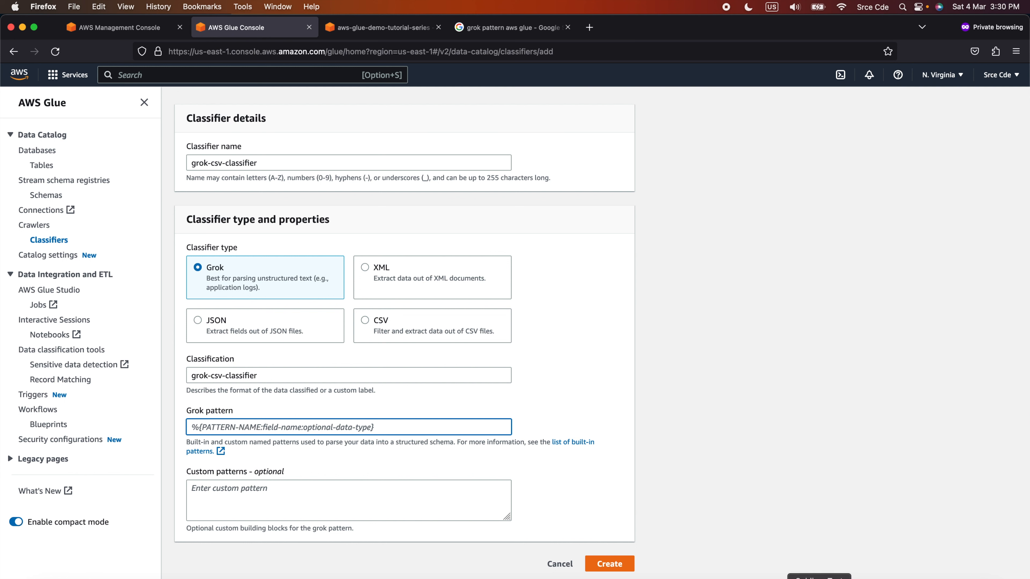
pyautogui.click(552, 237)
pyautogui.press('super+Tab')
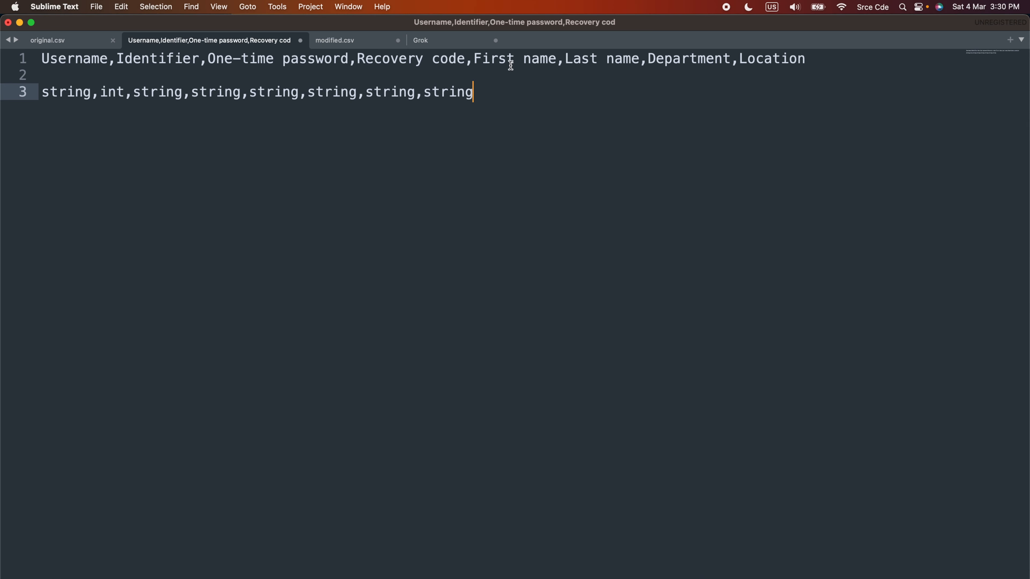
pyautogui.click(446, 45)
pyautogui.press('super+l')
pyautogui.press('super+c')
pyautogui.click(336, 45)
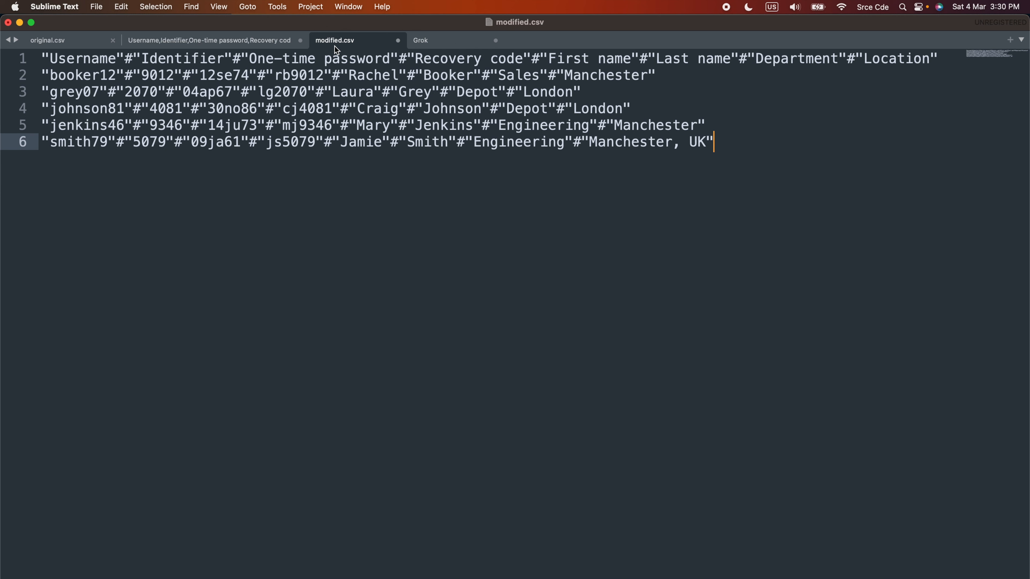
pyautogui.press('Return')
pyautogui.press('Return')
pyautogui.press('Return')
pyautogui.press('super+v')
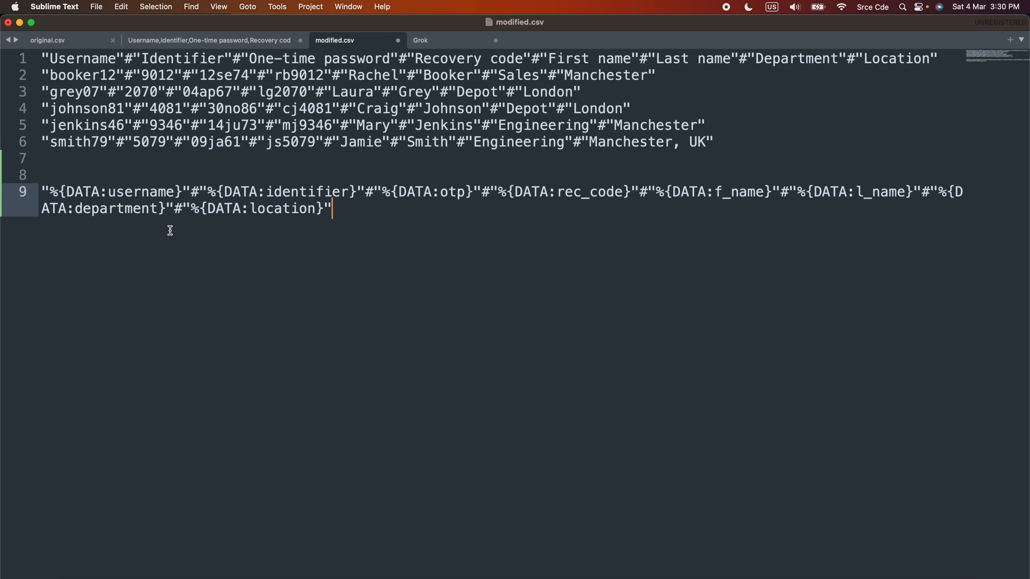
# Examine the Grok pattern's parts against the CSV rows: the DATA pattern name, the username and identifier fields, and the # separator
pyautogui.click(49, 192)
pyautogui.doubleClick(82, 195)
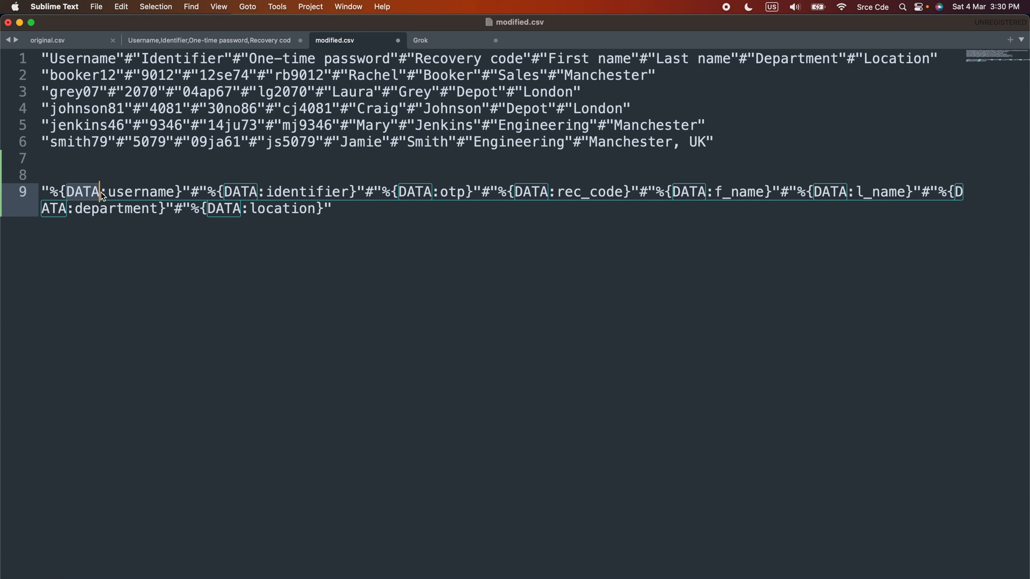
pyautogui.doubleClick(137, 192)
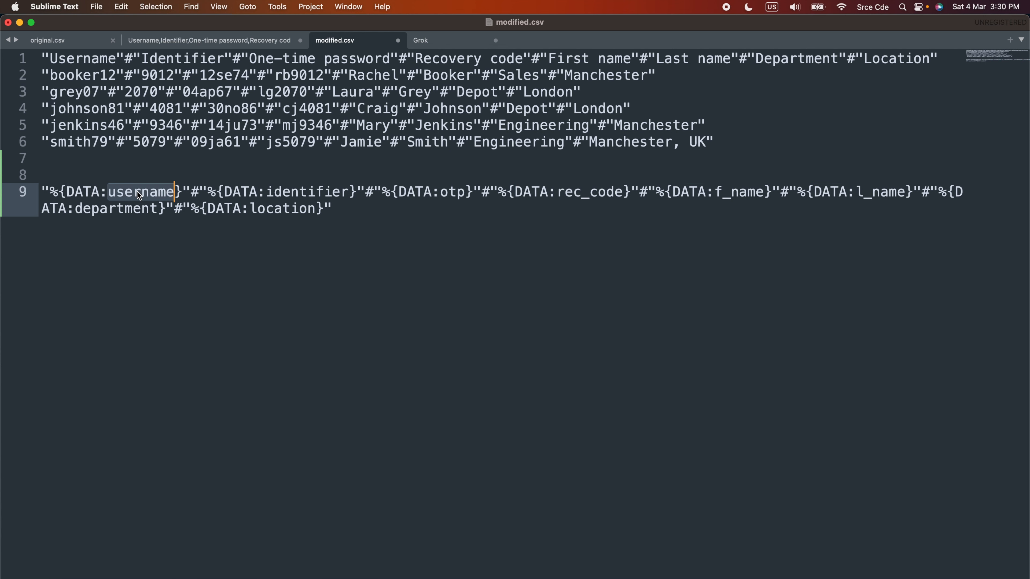
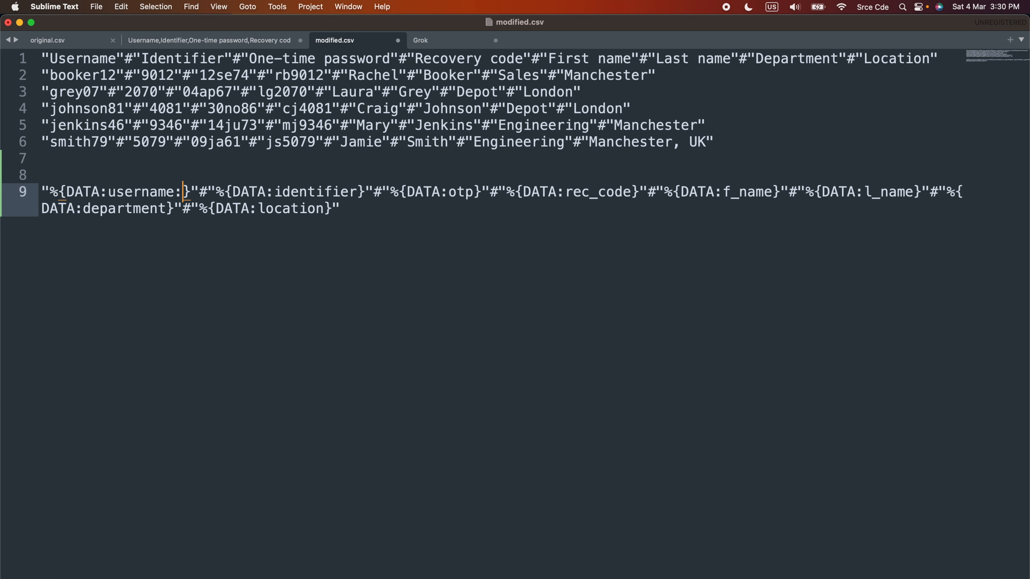
pyautogui.press('BackSpace')
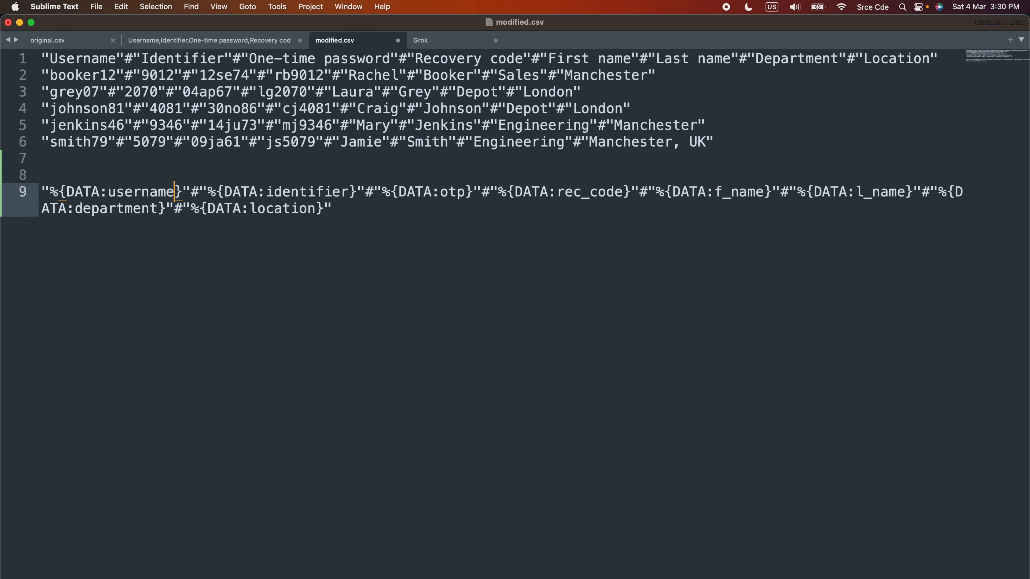
pyautogui.hotkey('alt', 'shift', 'Left')
pyautogui.hotkey('alt', 'shift', 'Left')
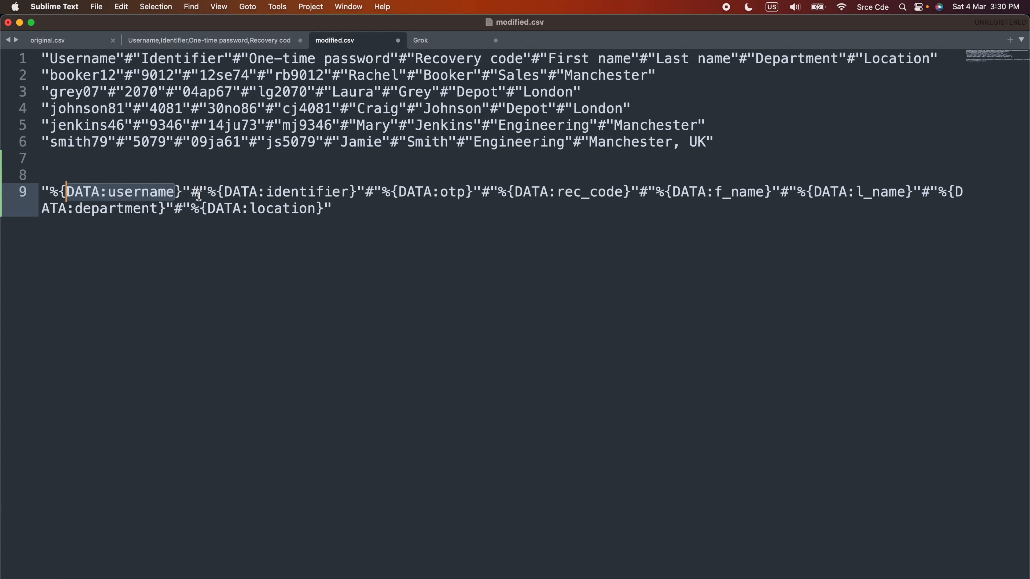
pyautogui.click(191, 192)
pyautogui.hotkey('shift', 'Right')
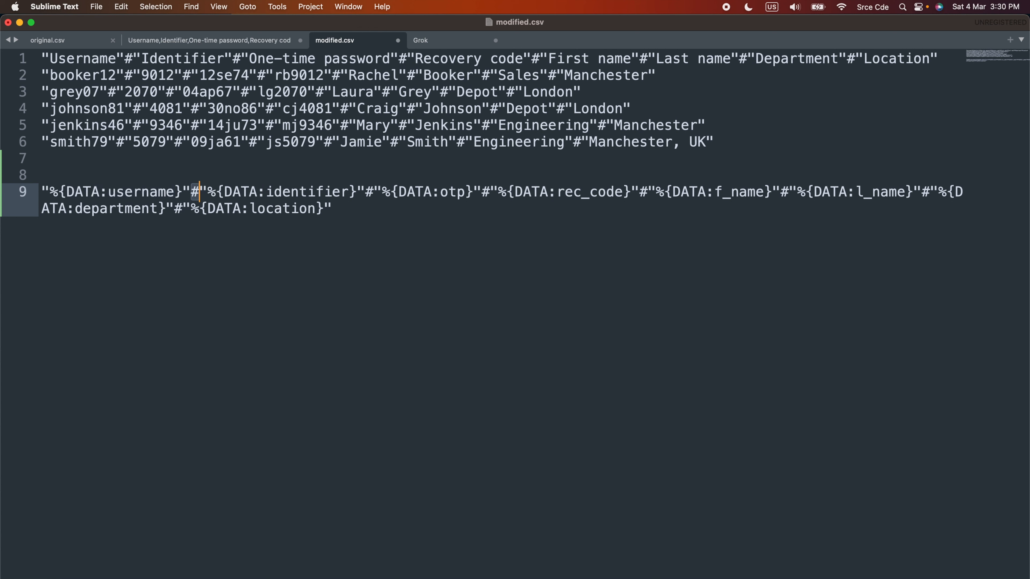
pyautogui.doubleClick(245, 193)
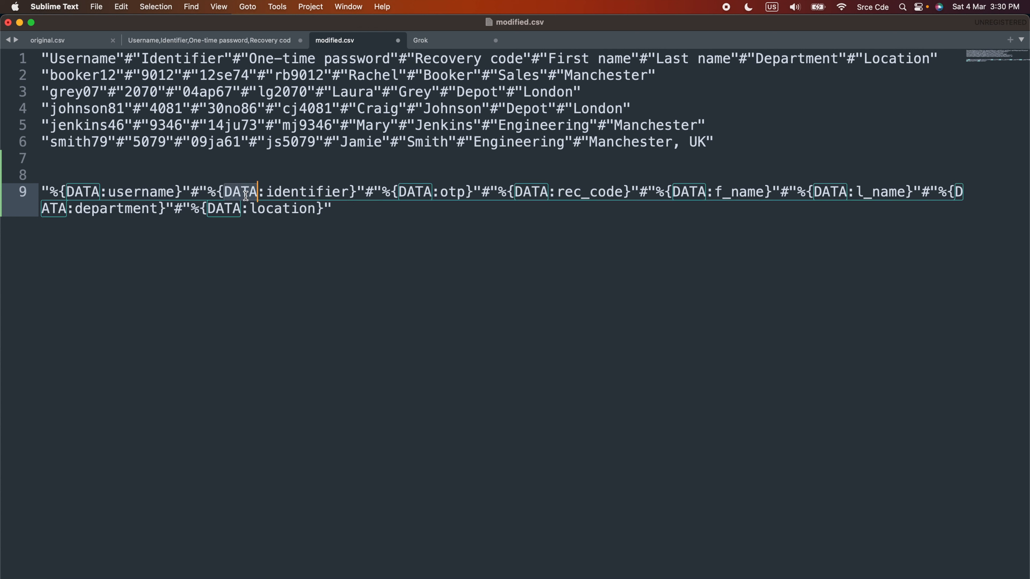
pyautogui.doubleClick(294, 193)
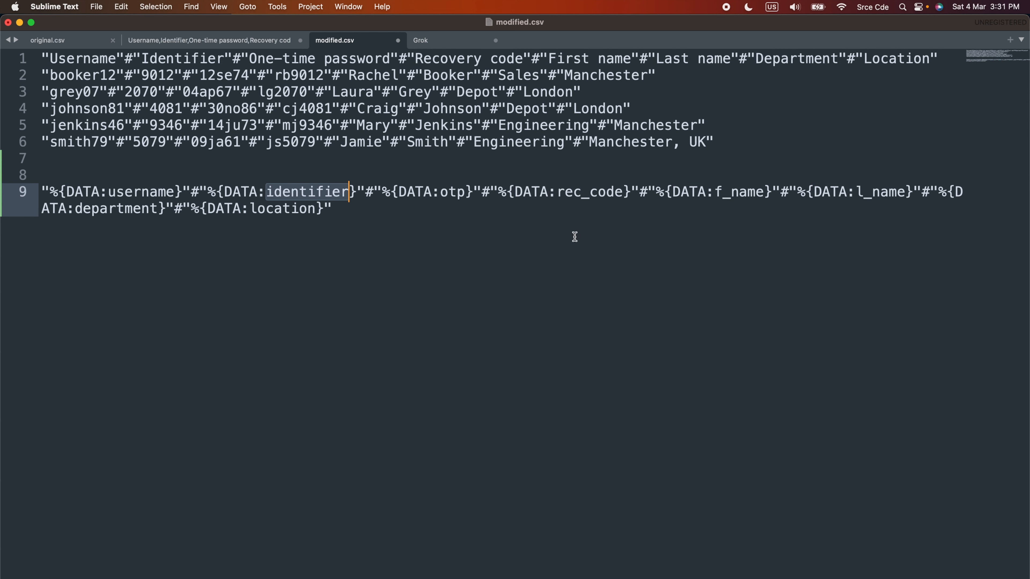
# Copy the pattern "%{DATA:username}"#"%{DATA:identifier}"#"%{DATA:otp}"#"%{DATA:rec_code}"#"%{DATA:f_name}"#"%{DATA:l_name}"#"%{DATA:department}"#"%{DATA:location}" into the Firefox classifier form's Grok pattern and create the classifier
pyautogui.click(546, 240)
pyautogui.hotkey('shift', 'Up')
pyautogui.press('shift+super+Left')
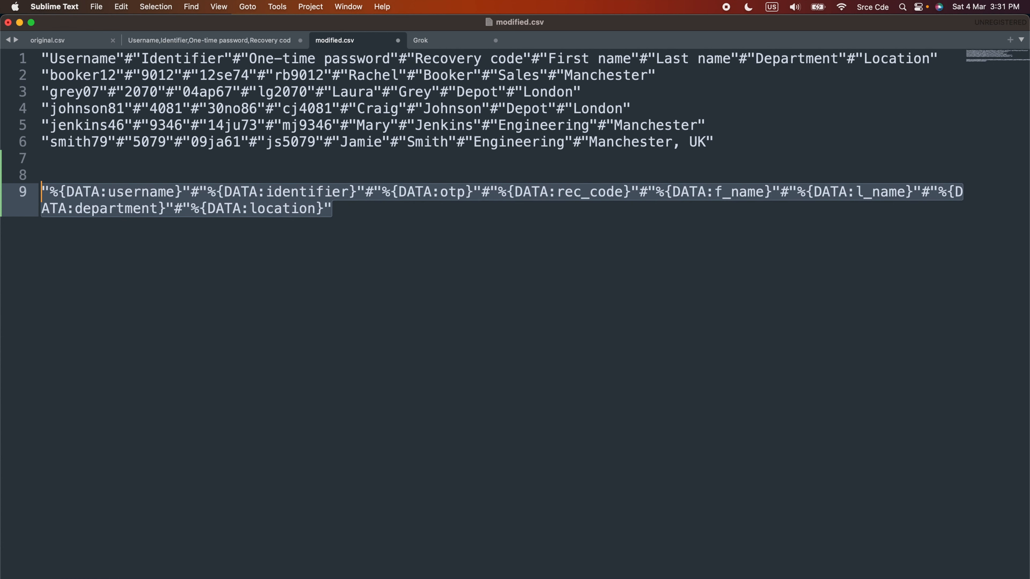
pyautogui.click(856, 576)
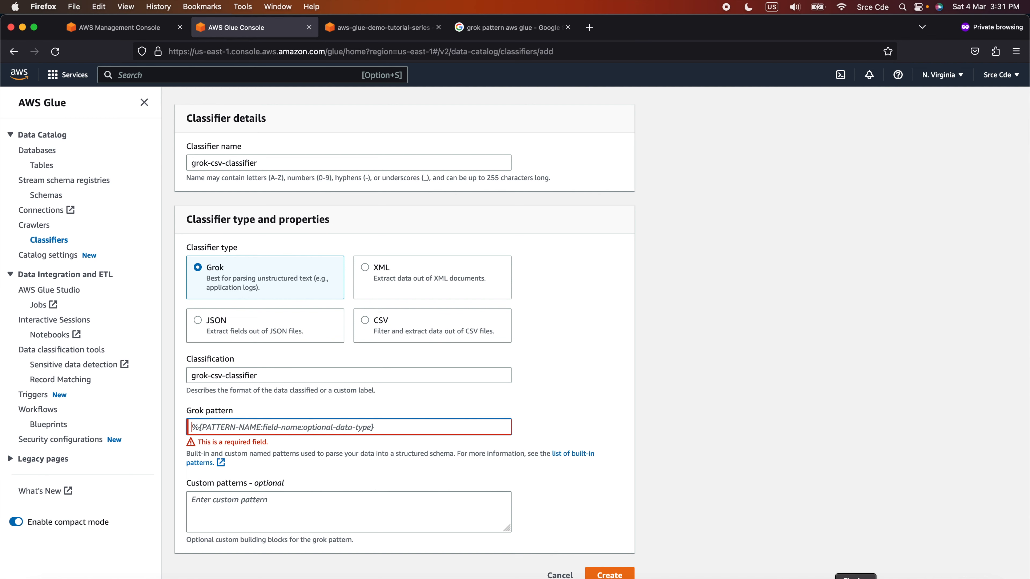
pyautogui.write('"%{DATA:identifier}"#"%{DATA:f_name}"#"%{DATA:l_name}"#"%{DATA:department}"#"%{DATA:location}"')
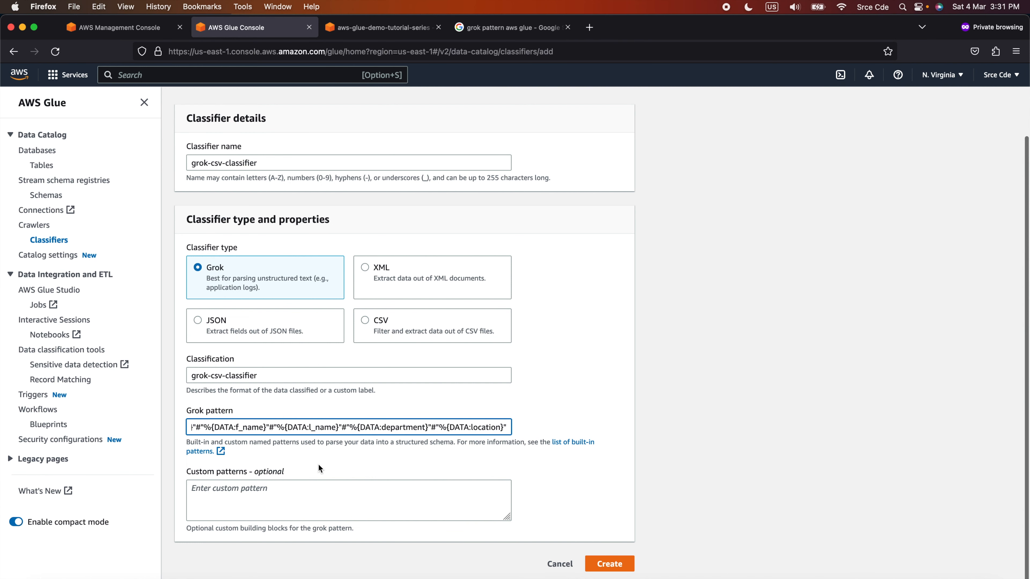
pyautogui.click(608, 564)
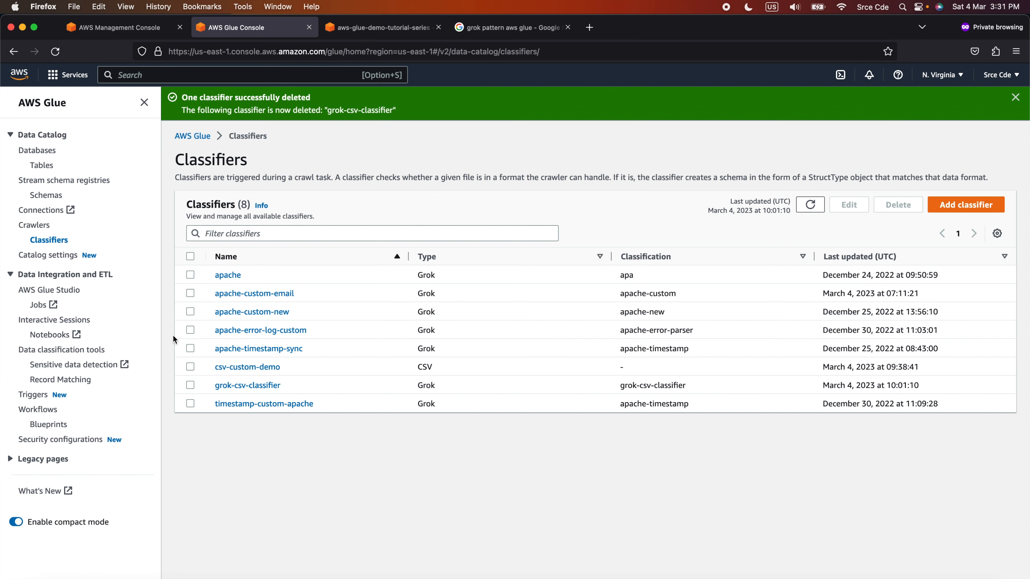
# Sort the Glue crawlers by most recent run and start duplicating the custom-csv-class crawler
pyautogui.click(35, 227)
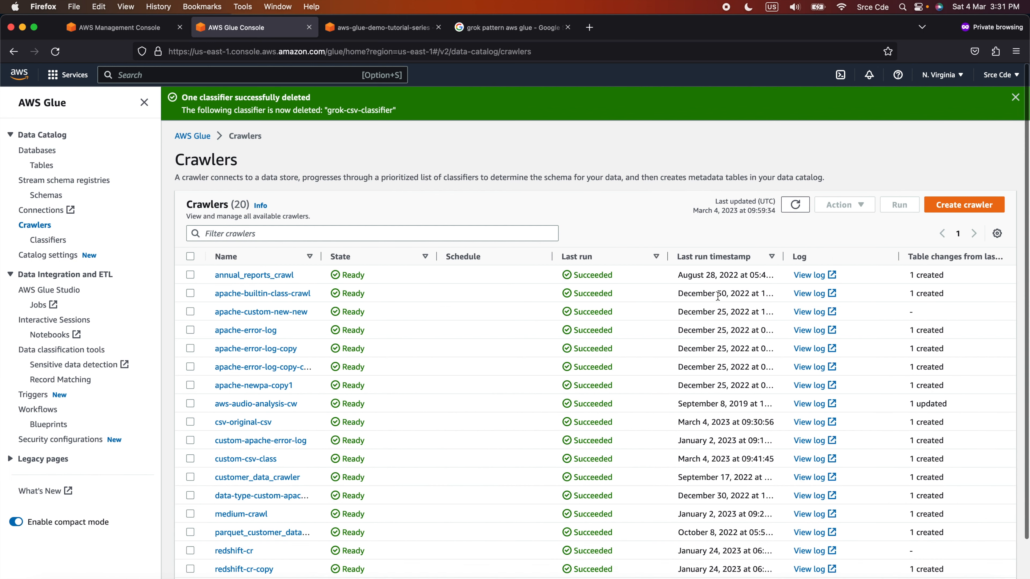
pyautogui.click(726, 262)
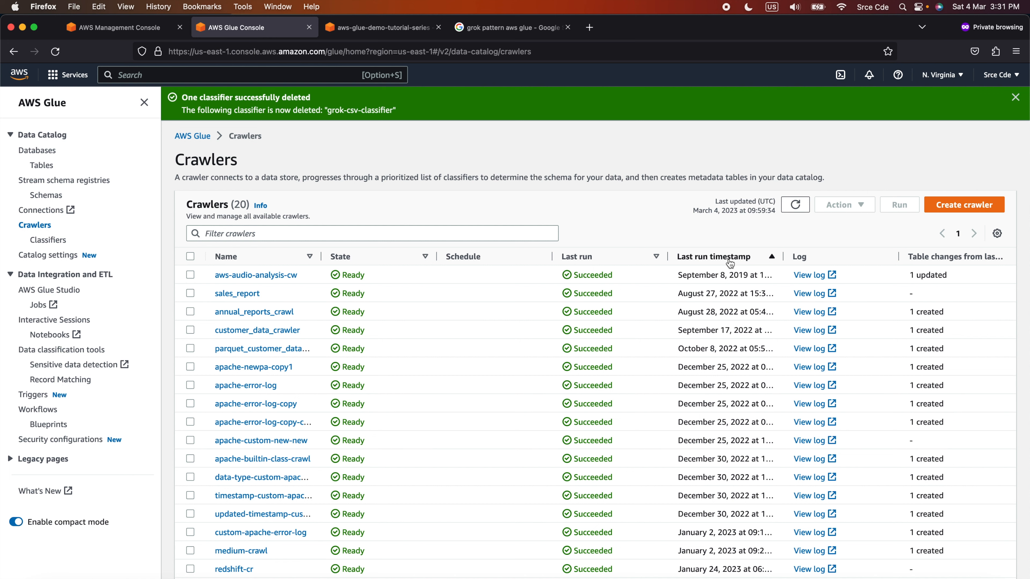
pyautogui.click(726, 262)
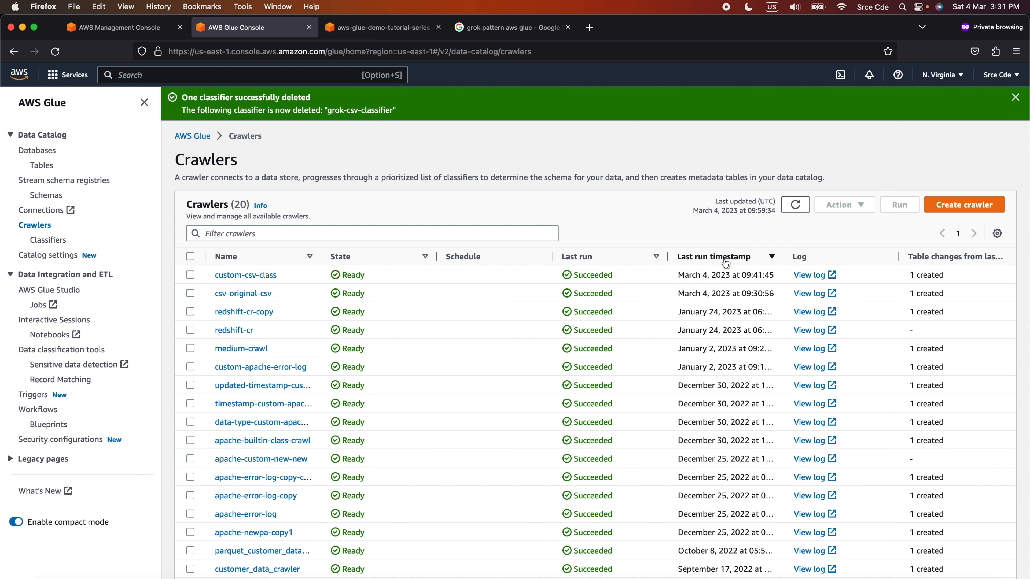
pyautogui.click(190, 275)
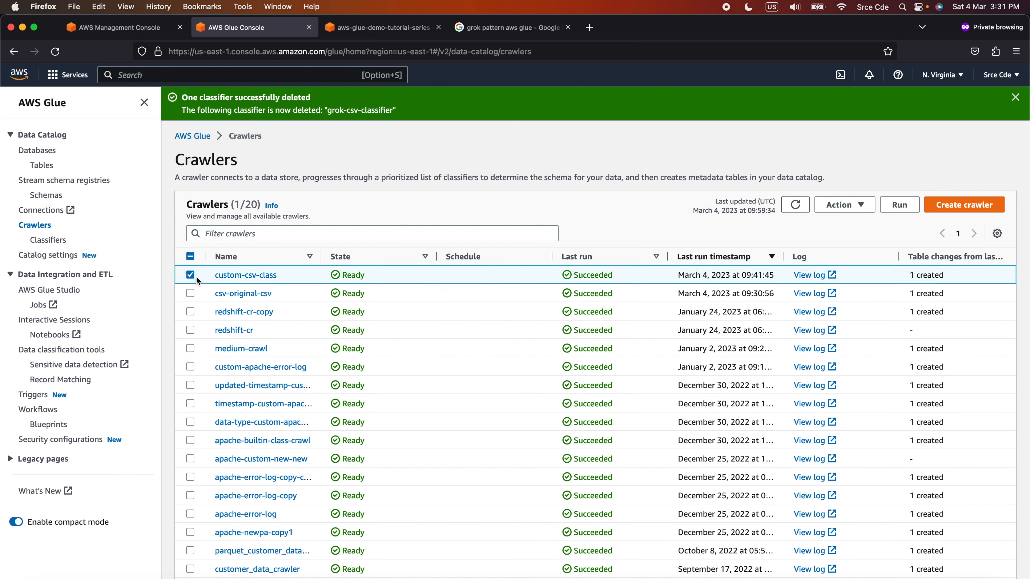
pyautogui.click(852, 206)
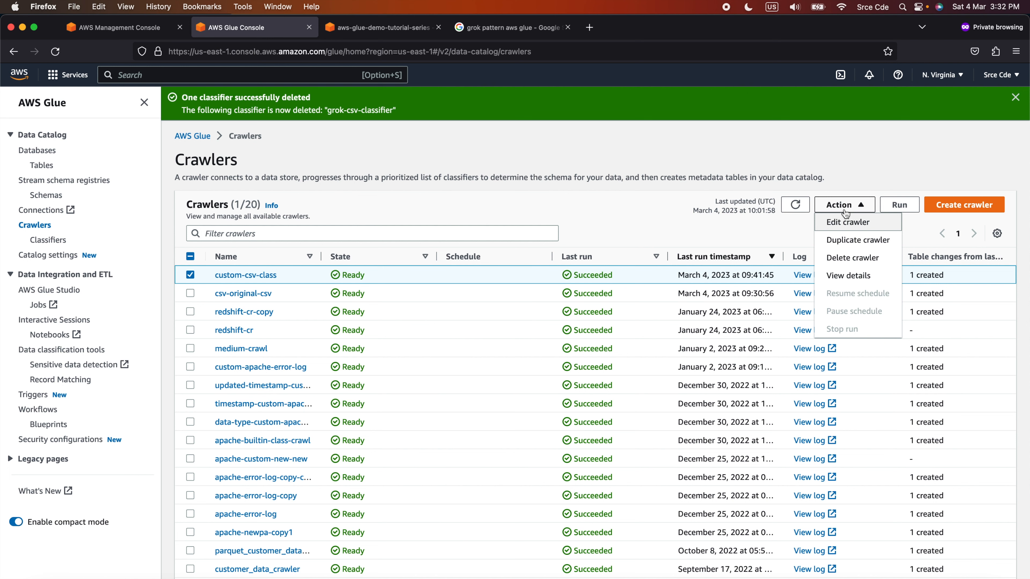
pyautogui.click(852, 240)
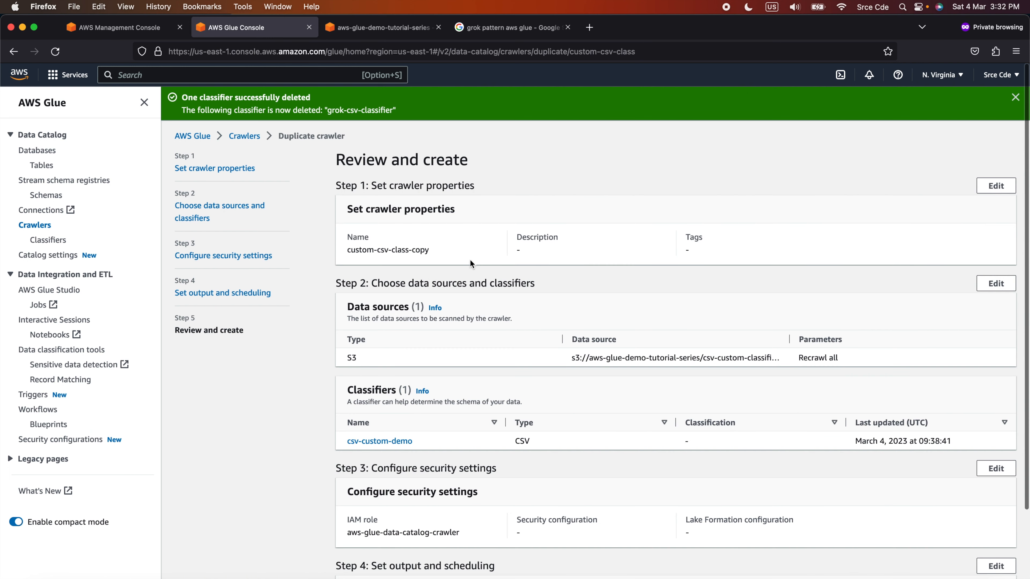
# Name the duplicated crawler custom-grok-class-crawl and continue to its data sources and classifiers
pyautogui.click(996, 186)
pyautogui.click(386, 236)
pyautogui.doubleClick(388, 235)
pyautogui.write('grok-class-copy')
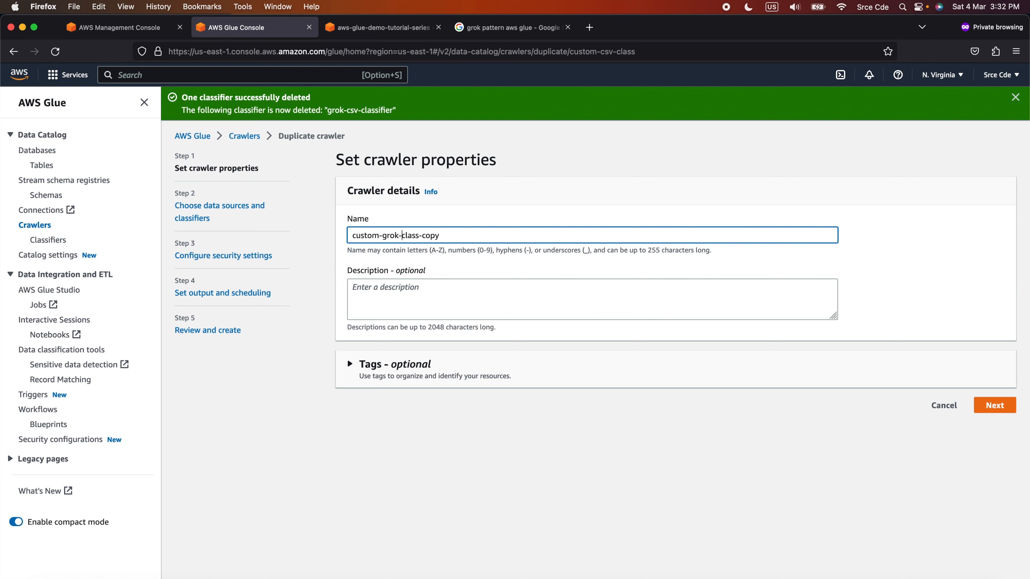
pyautogui.doubleClick(431, 235)
pyautogui.write('crawl')
pyautogui.click(1003, 405)
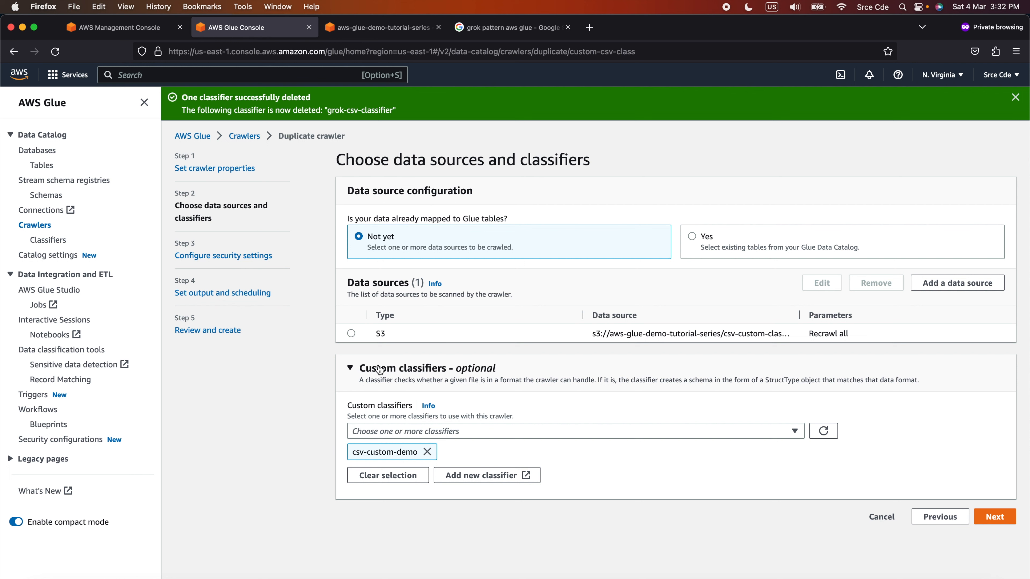
# Replace the crawler's csv-custom-demo classifier with grok-csv-classifier and continue to the security settings
pyautogui.click(427, 452)
pyautogui.click(813, 380)
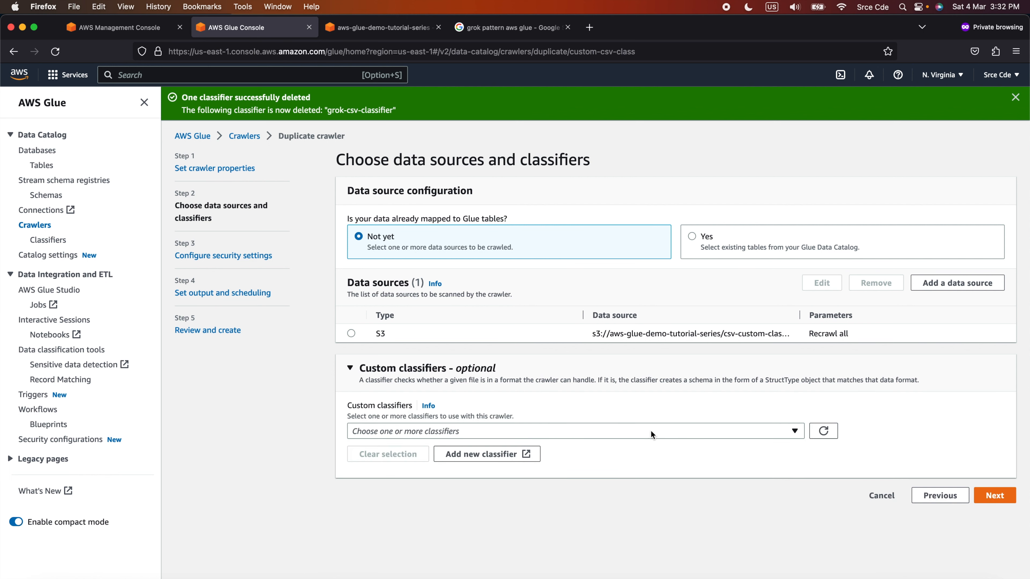
pyautogui.click(652, 432)
pyautogui.click(485, 396)
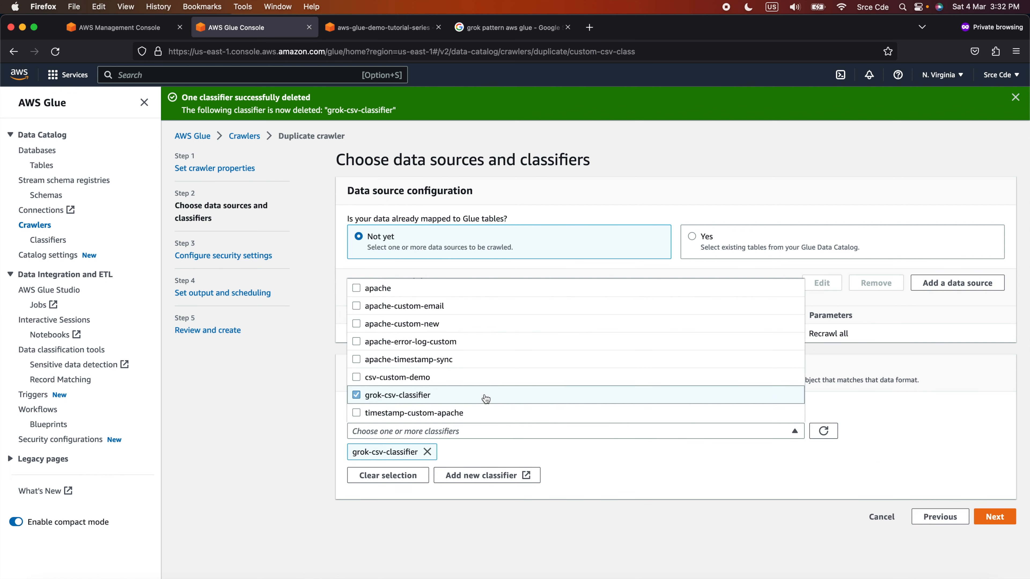
pyautogui.click(704, 508)
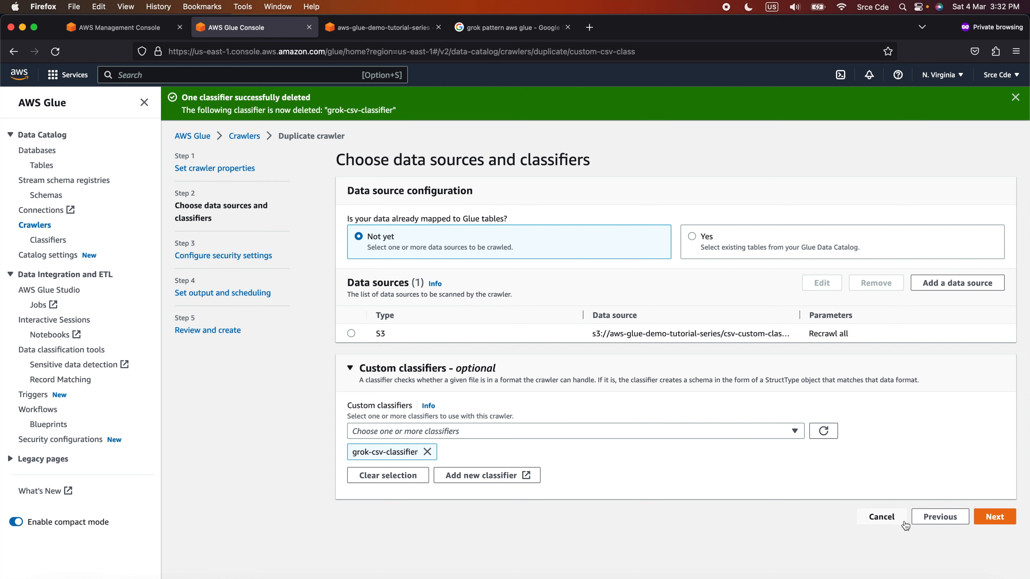
pyautogui.click(1006, 520)
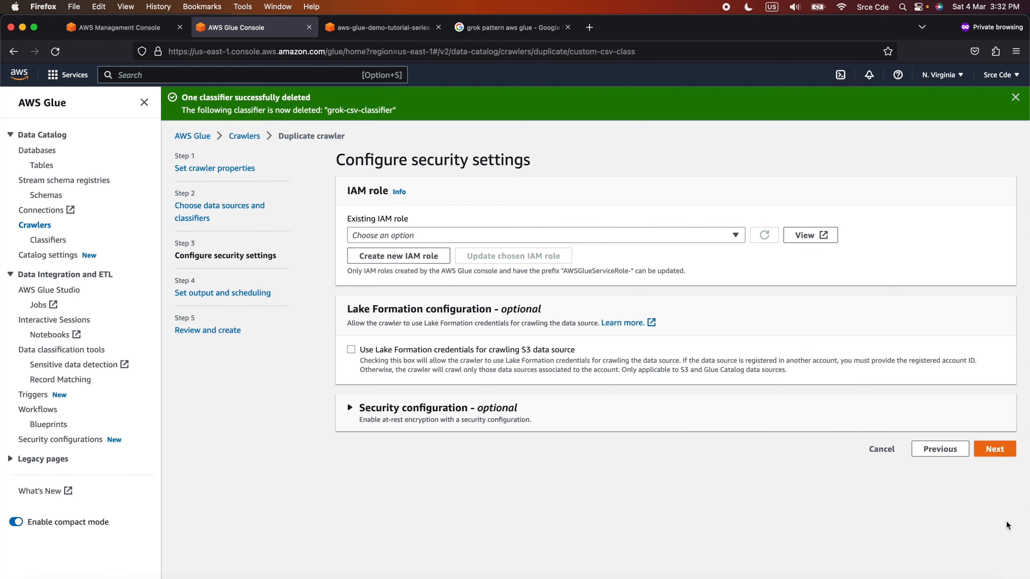
# Keep the security settings and change the output table name prefix to custom-classifier-grok-csv-
pyautogui.click(1006, 455)
pyautogui.click(455, 298)
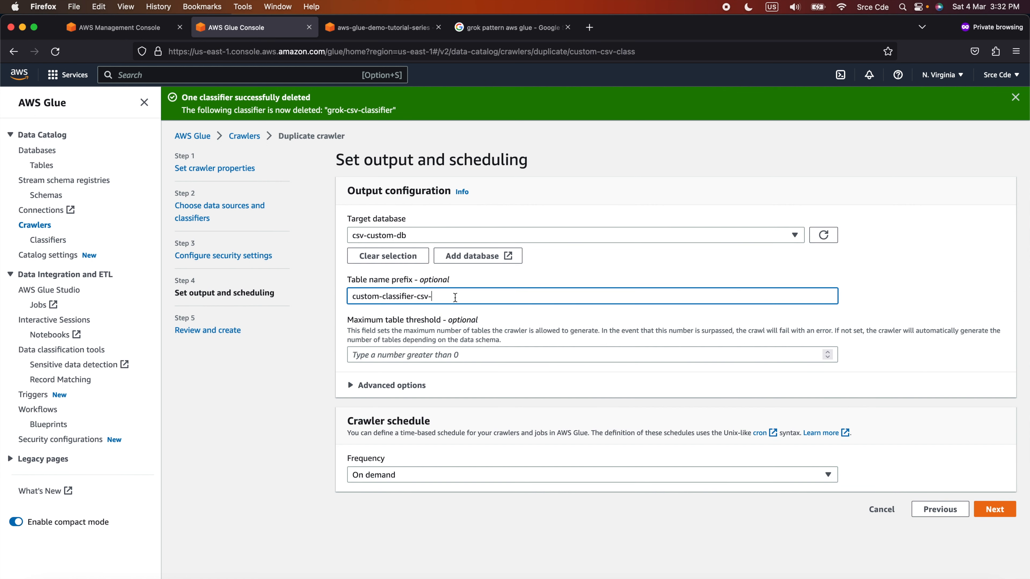
pyautogui.press('Right')
pyautogui.press('Right')
pyautogui.press('Right')
pyautogui.press('Right')
pyautogui.press('Right')
pyautogui.press('Right')
pyautogui.press('Right')
pyautogui.write('grok-')
pyautogui.click(995, 510)
# Review the configuration, create the custom-grok-class-crawl crawler and run it
pyautogui.scroll(-3, 995, 507)
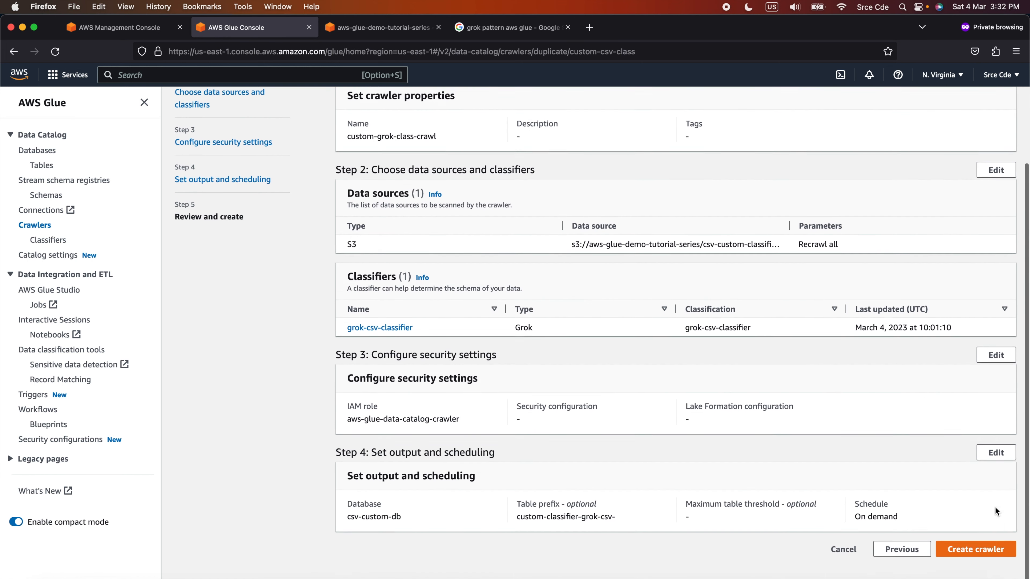
pyautogui.click(975, 549)
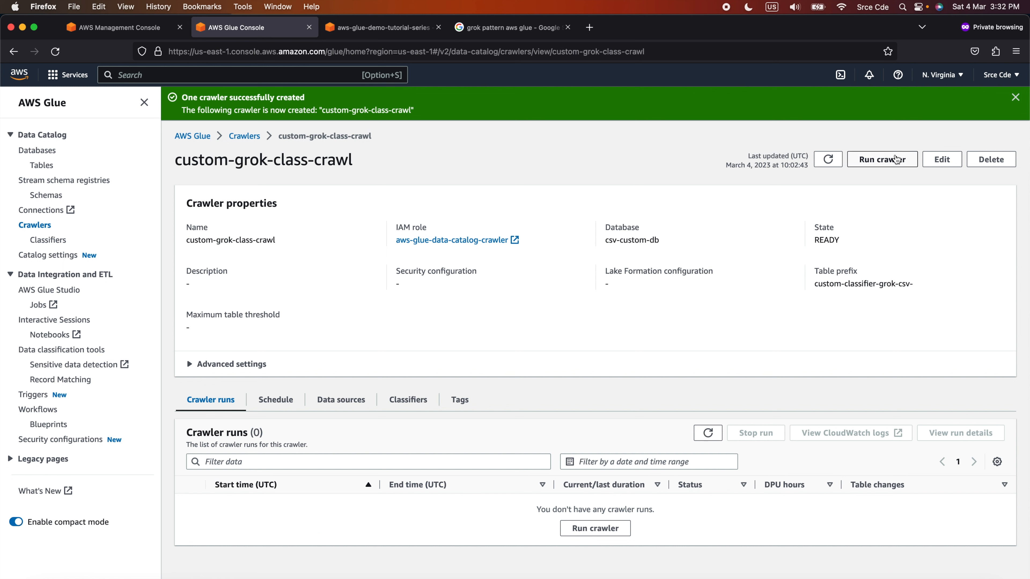
pyautogui.click(883, 159)
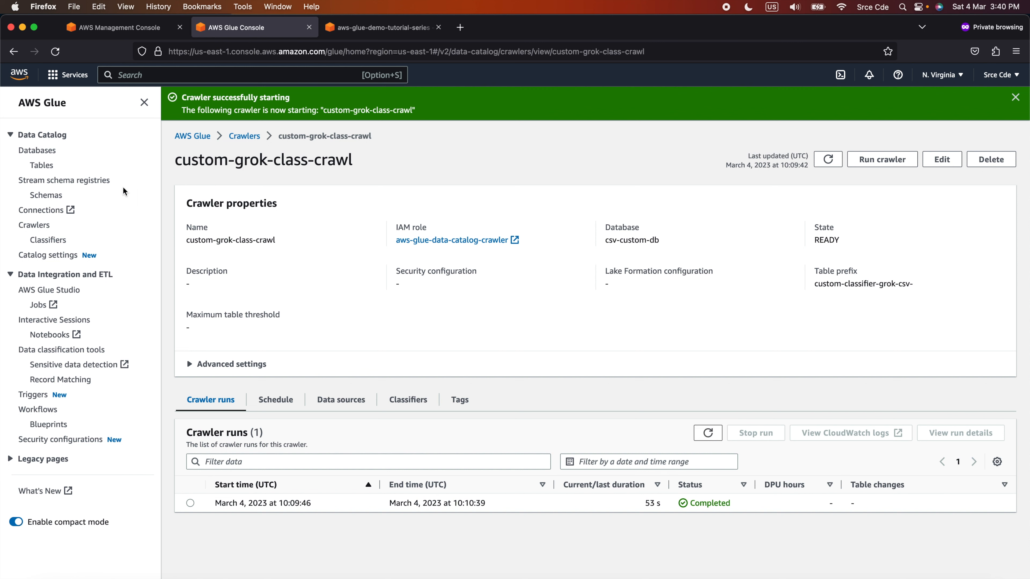
# Open the custom-classifier-grok-csv-modified_csv table in the csv-custom-db database to inspect its details
pyautogui.click(46, 154)
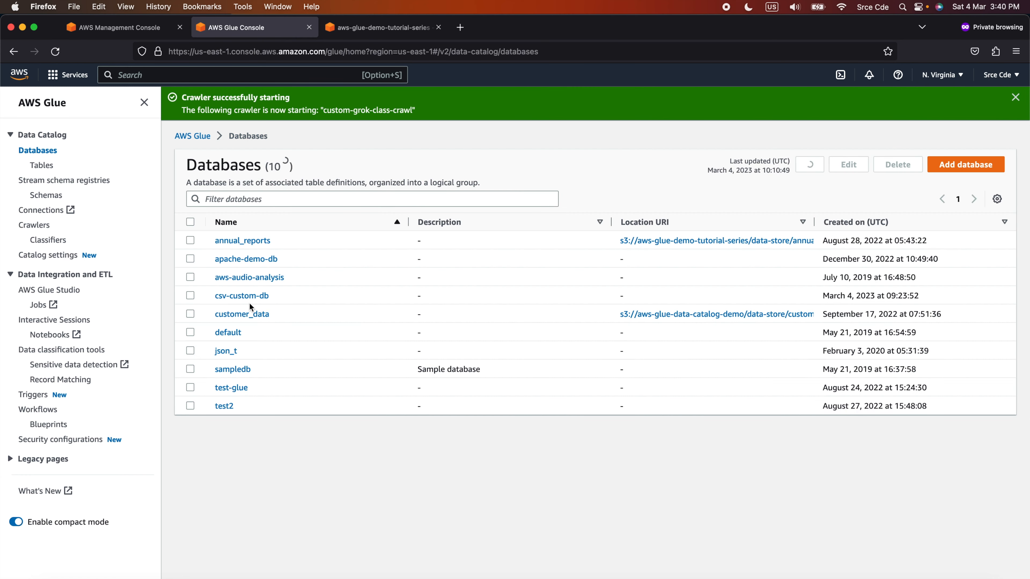
pyautogui.click(245, 300)
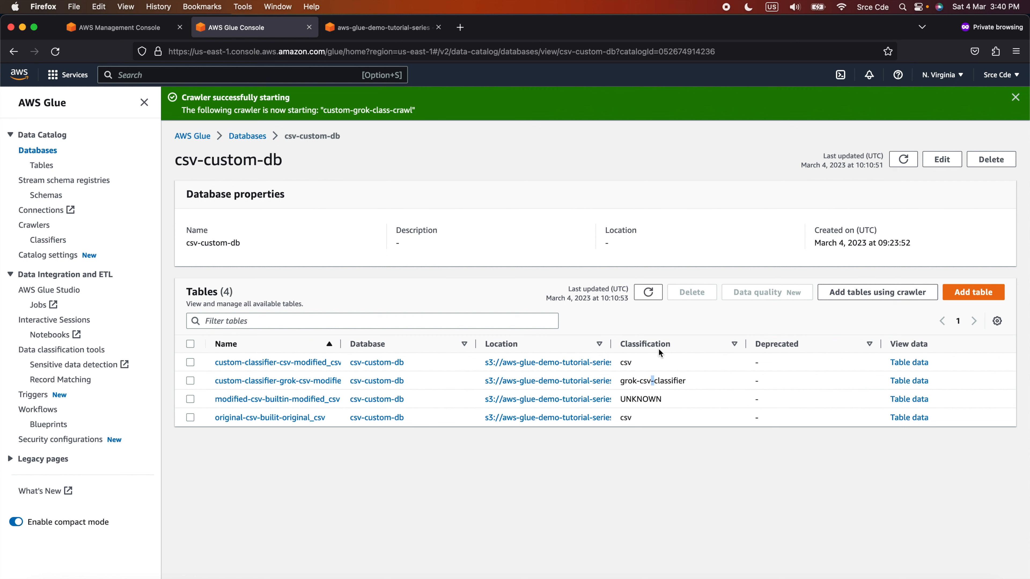
pyautogui.click(320, 383)
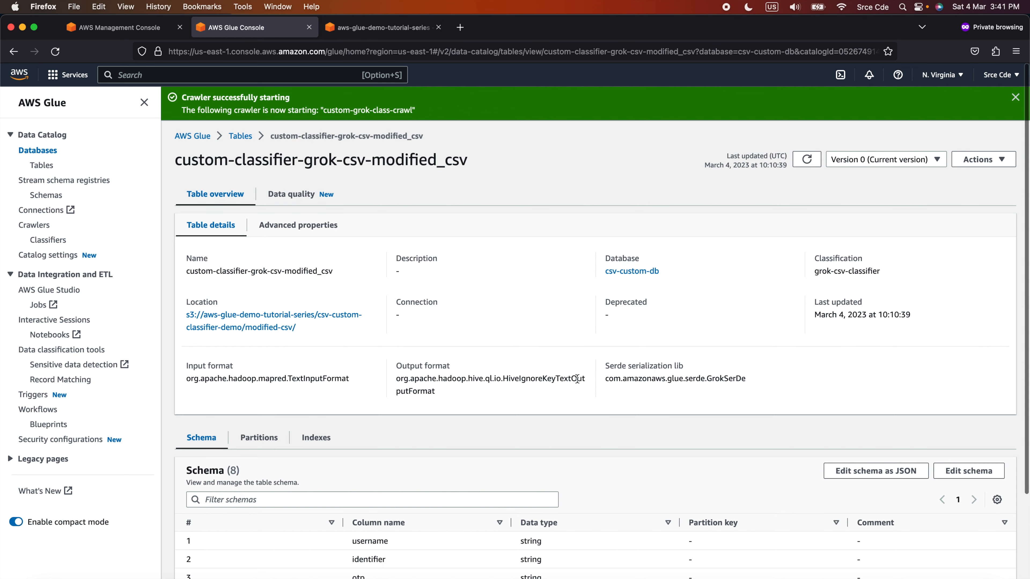
# Examine the column names and data types in the schema of the custom-classifier-grok-csv-modified_csv table
pyautogui.scroll(-2, 581, 379)
pyautogui.scroll(-2, 581, 379)
pyautogui.doubleClick(365, 422)
pyautogui.click(366, 449)
pyautogui.doubleClick(365, 494)
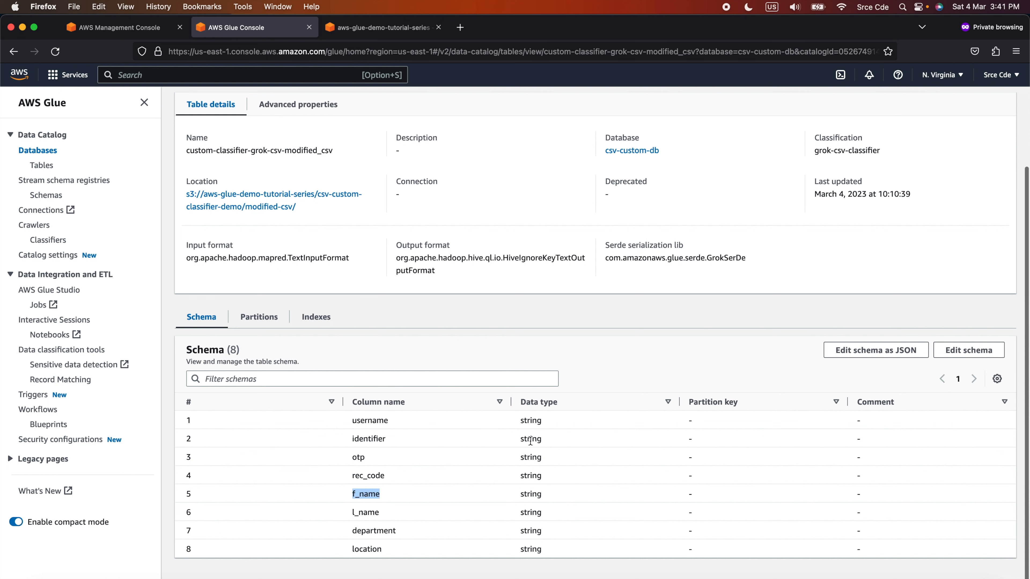
pyautogui.scroll(1, 530, 440)
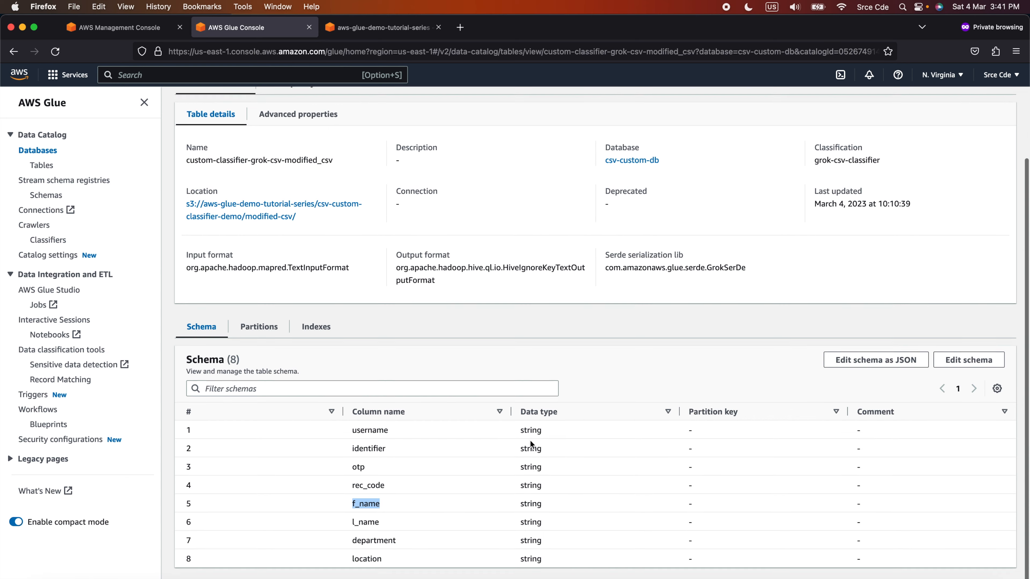
# Inspect the table's advanced properties and compare the input.format value with the Grok pattern in modified.csv in Sublime Text
pyautogui.click(294, 121)
pyautogui.scroll(3, 274, 215)
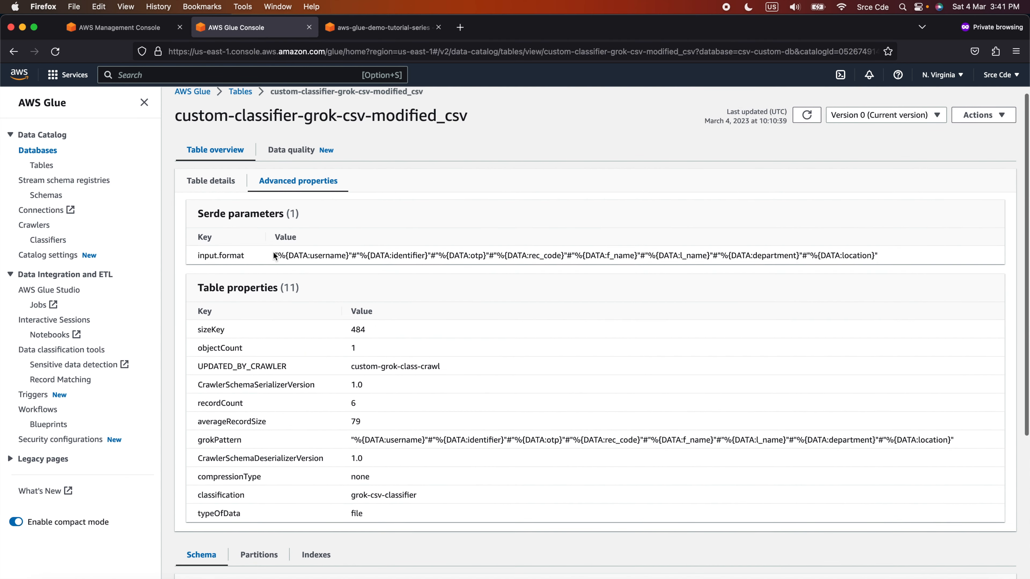
pyautogui.doubleClick(222, 257)
pyautogui.doubleClick(349, 256)
pyautogui.scroll(-2, 311, 451)
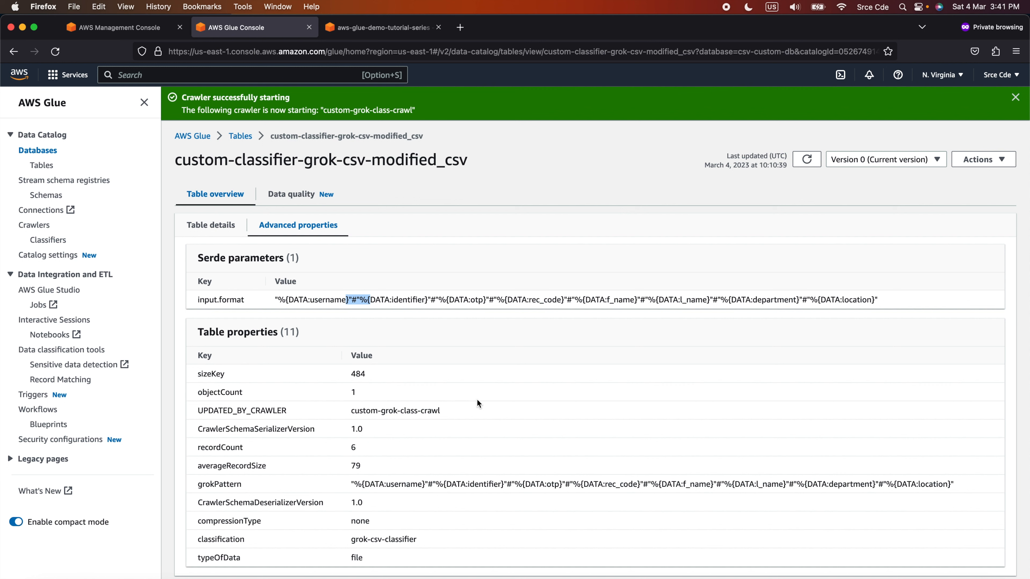
pyautogui.click(820, 578)
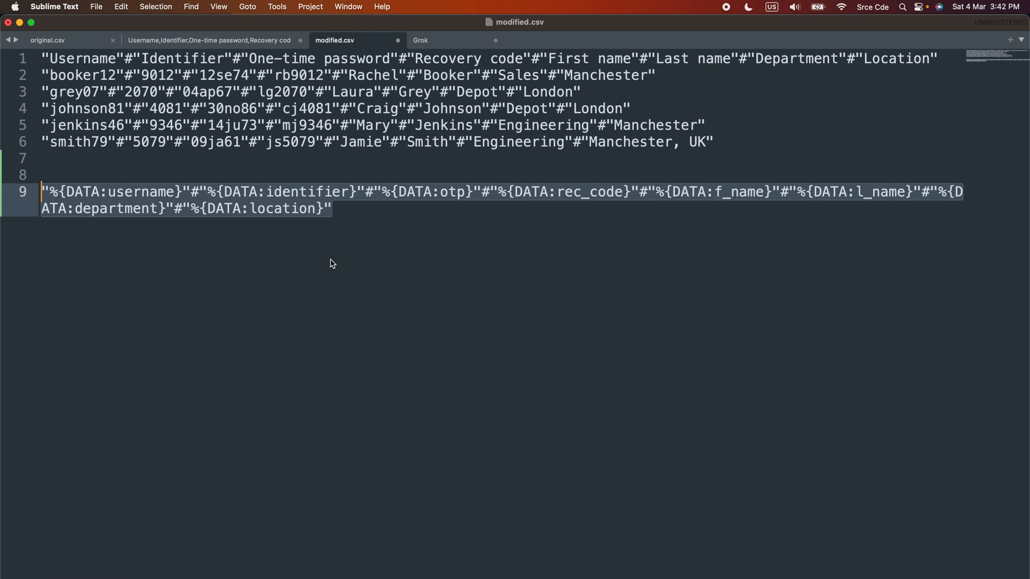
pyautogui.press('super+Tab')
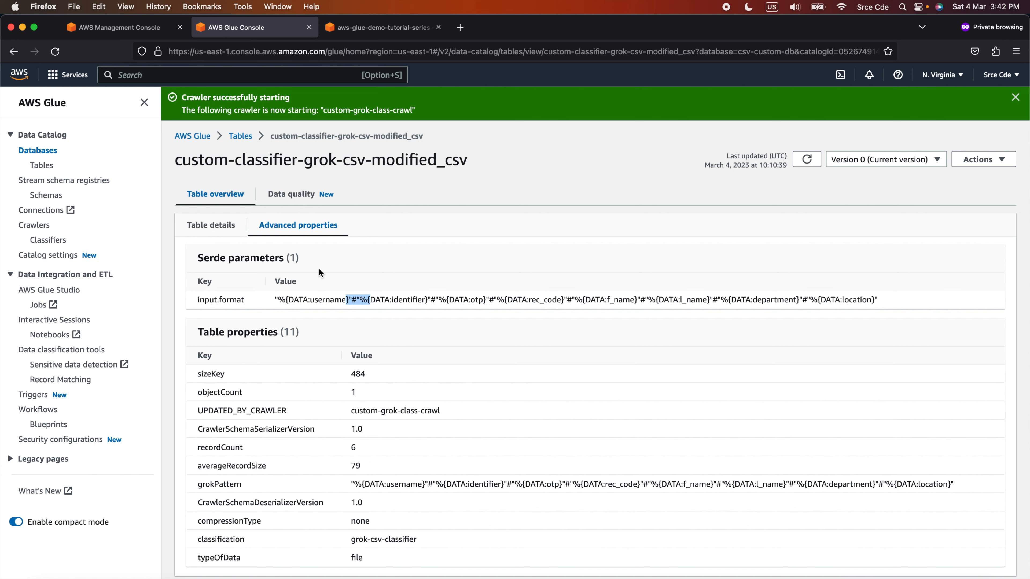
# Search the AWS services for athena and open the Athena query editor in a new browser tab
pyautogui.click(130, 74)
pyautogui.write('athena')
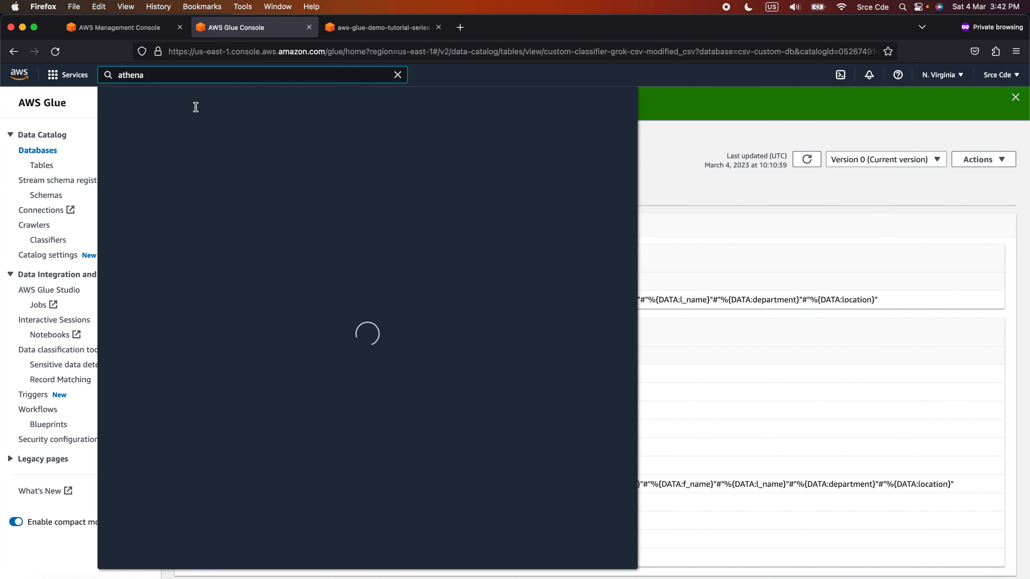
pyautogui.keyDown('super'); pyautogui.click(291, 164); pyautogui.keyUp('super')
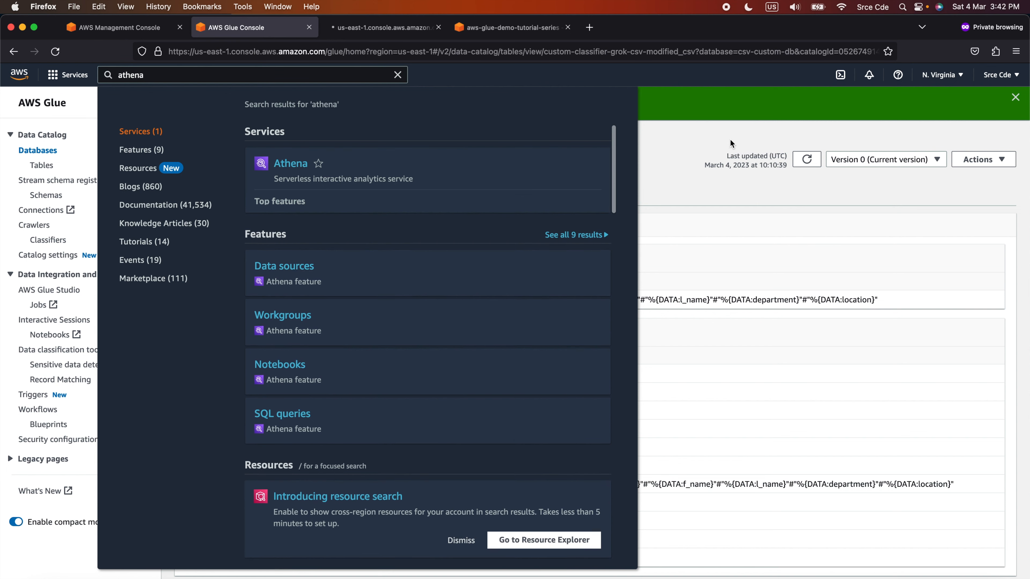
pyautogui.click(401, 31)
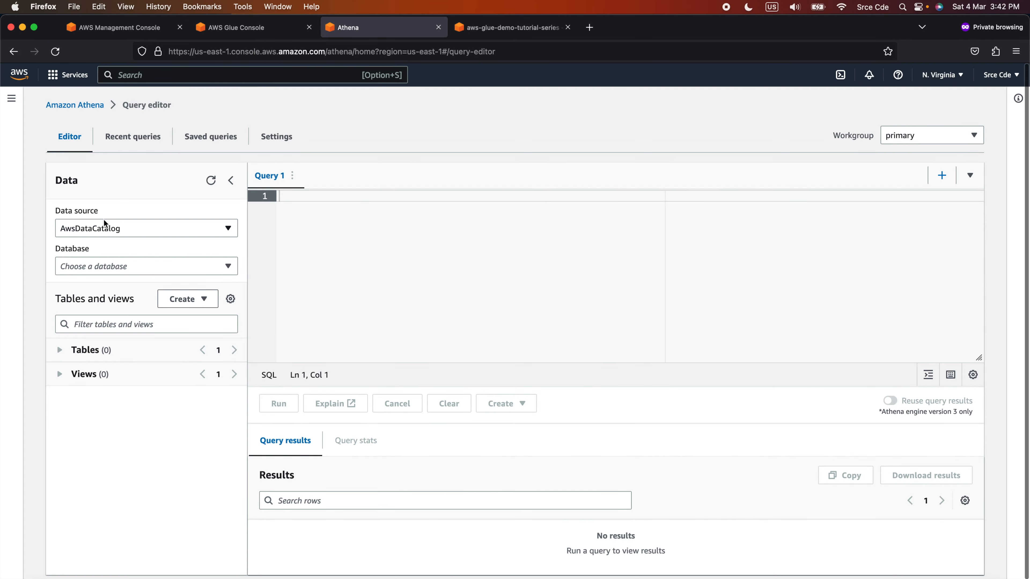
# Choose the csv-custom-db database and preview the custom-classifier-csv-modified_csv table, checking its query results
pyautogui.click(158, 265)
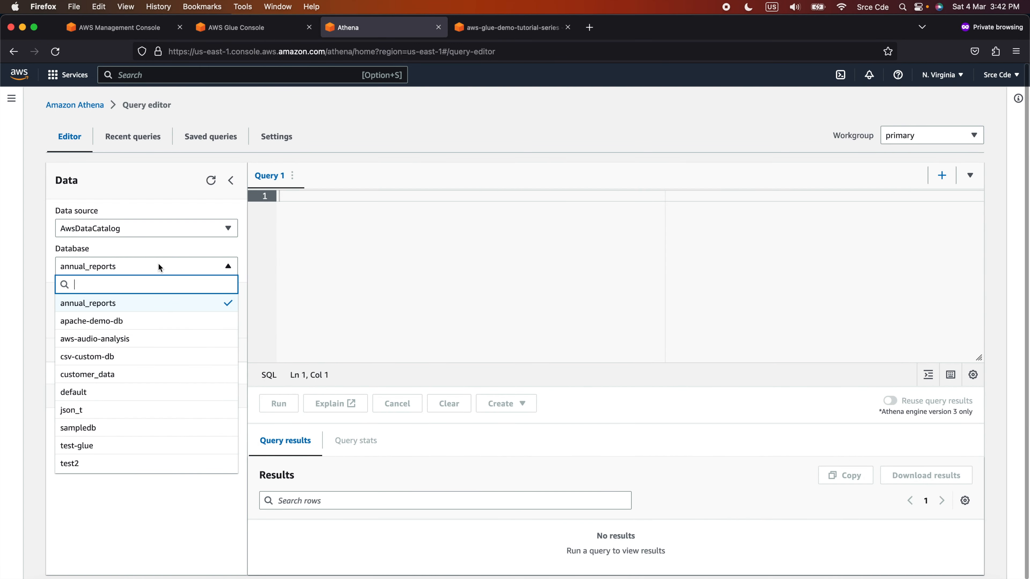
pyautogui.click(136, 357)
pyautogui.scroll(-1, 187, 405)
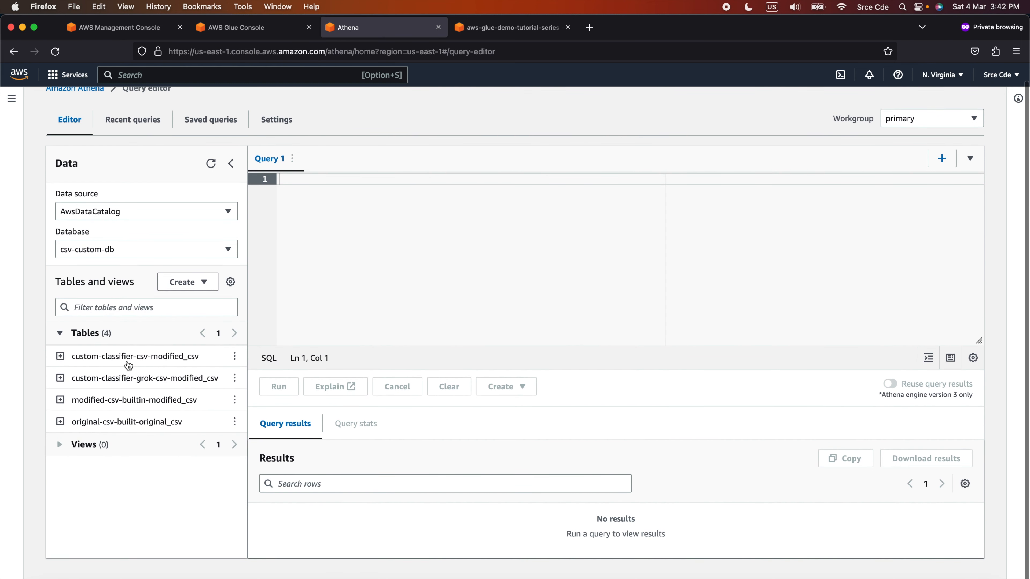
pyautogui.click(234, 356)
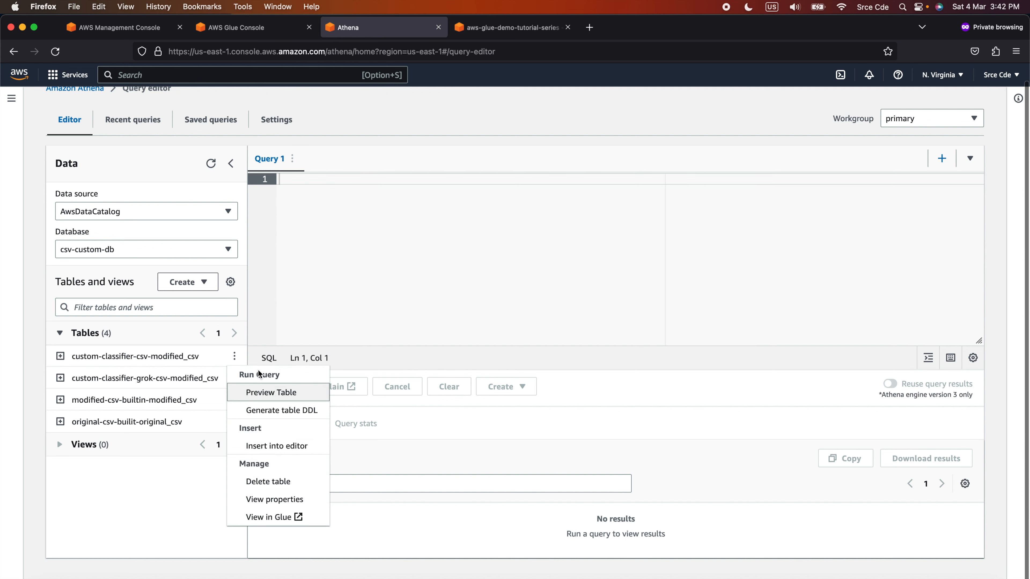
pyautogui.click(260, 393)
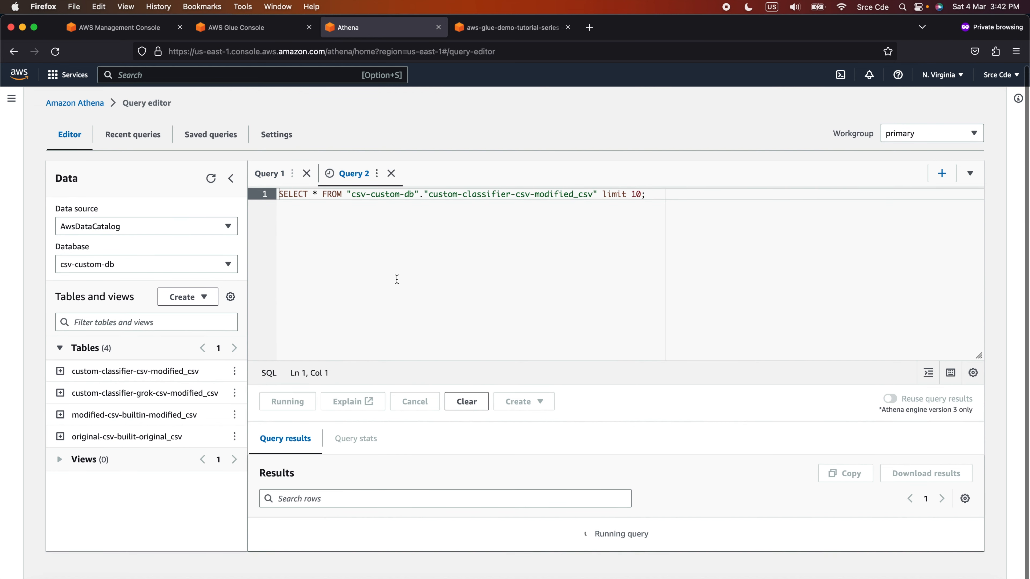
pyautogui.scroll(-3, 472, 310)
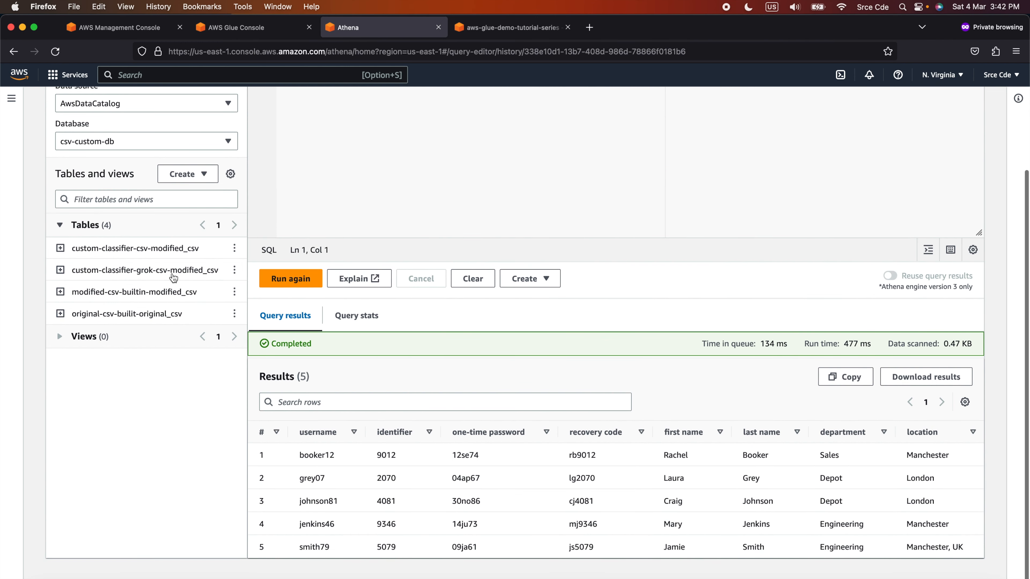
# Preview the custom-classifier-grok-csv-modified_csv table and check its query results
pyautogui.click(234, 270)
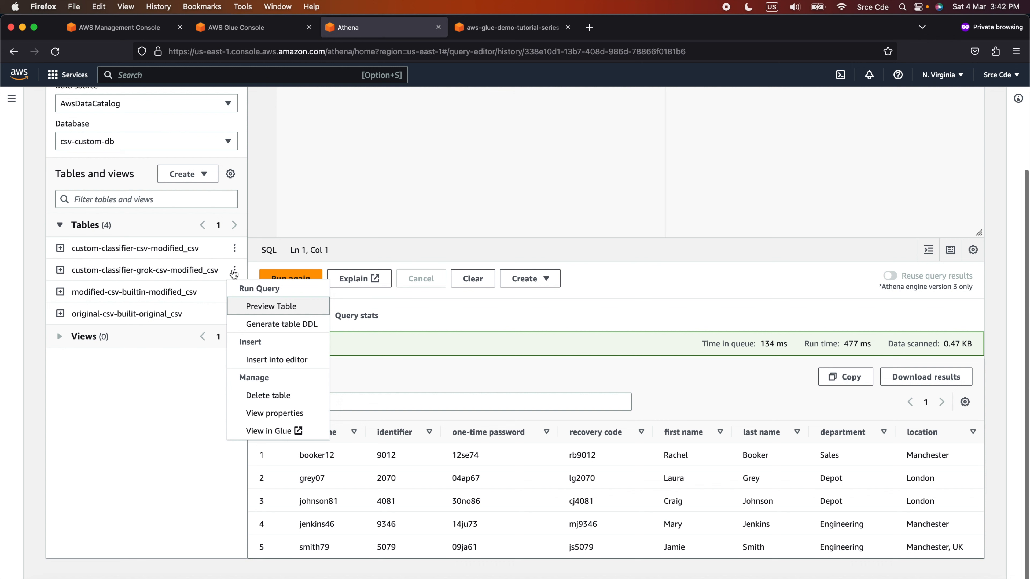
pyautogui.click(263, 307)
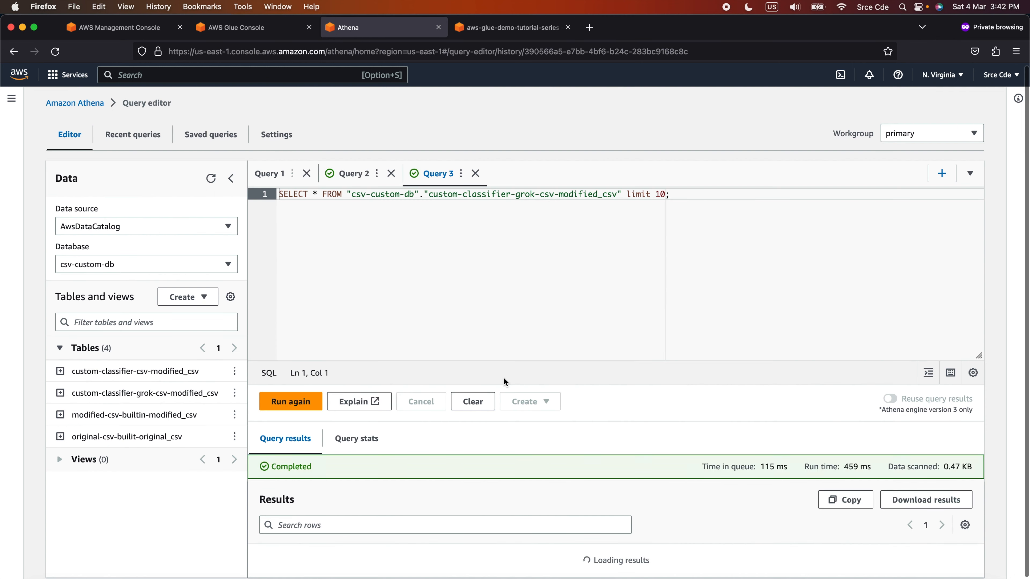
pyautogui.scroll(-5, 478, 486)
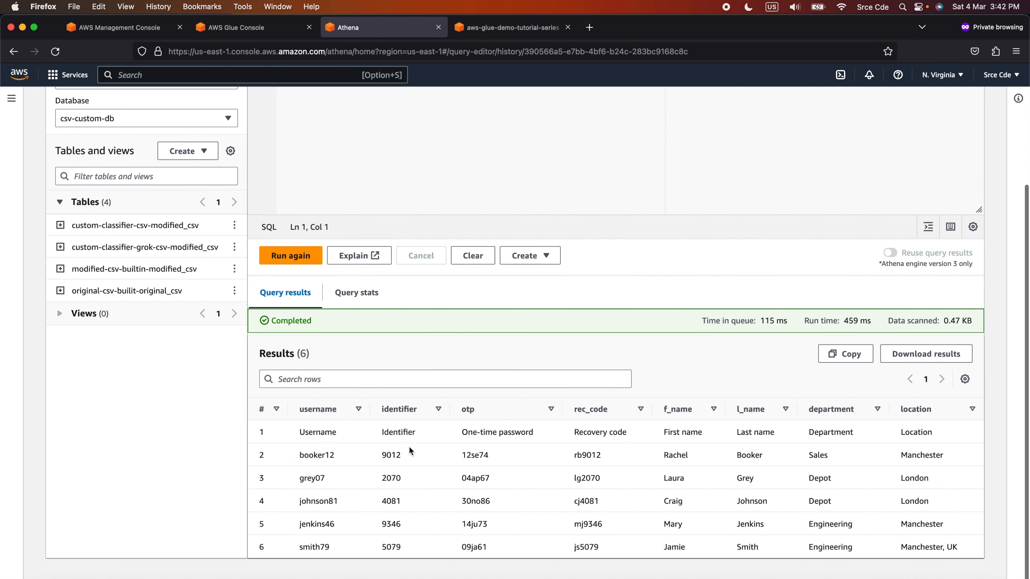